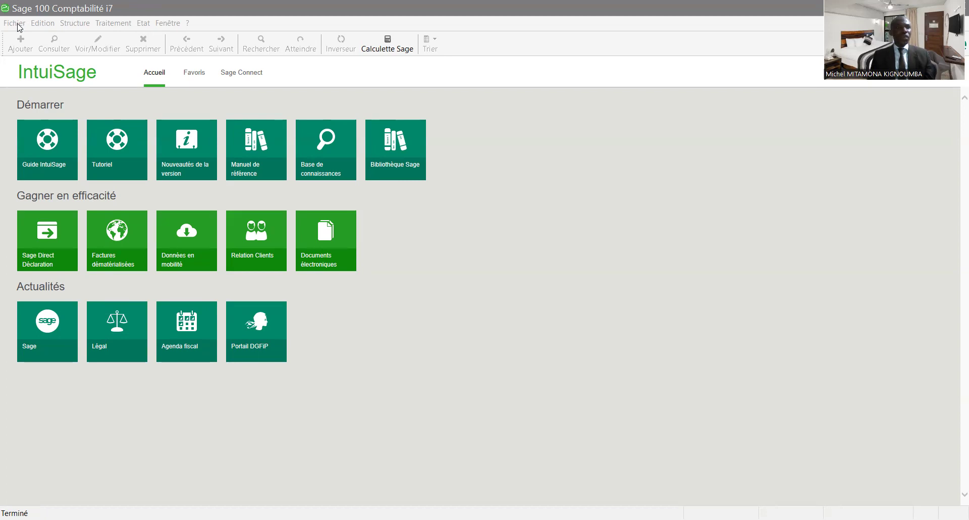
- Open the VISION METRIK accounting file from the Documents folder and confirm access
{"action": "left_click", "coordinate": [15, 23]}
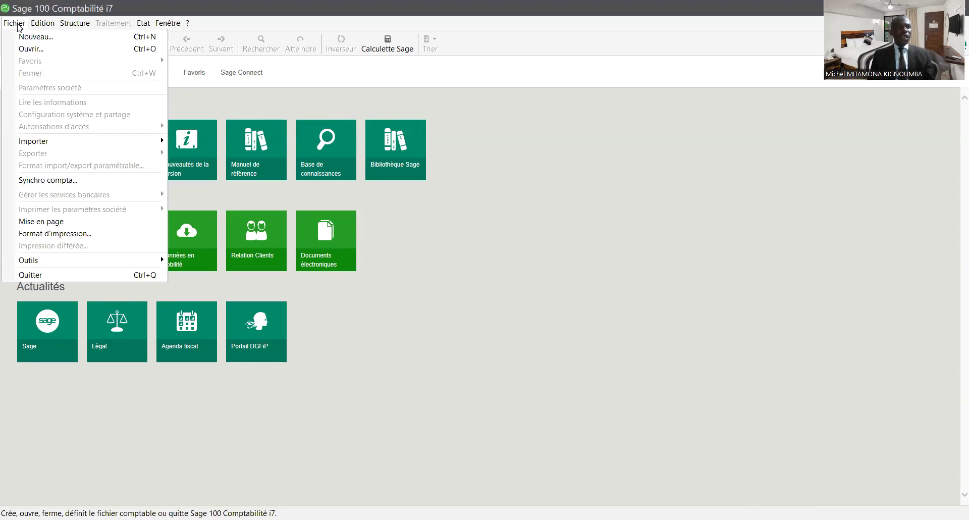
{"action": "left_click", "coordinate": [28, 49]}
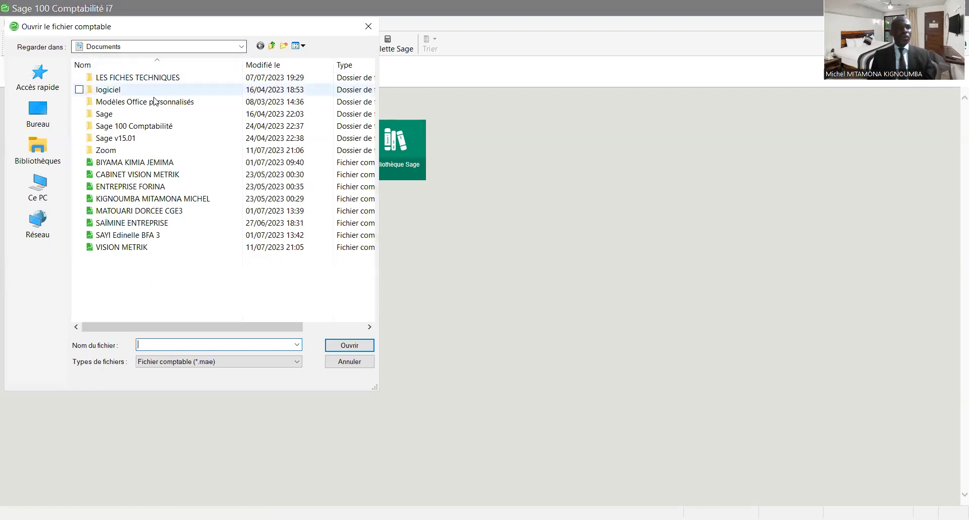
{"action": "left_click", "coordinate": [53, 114]}
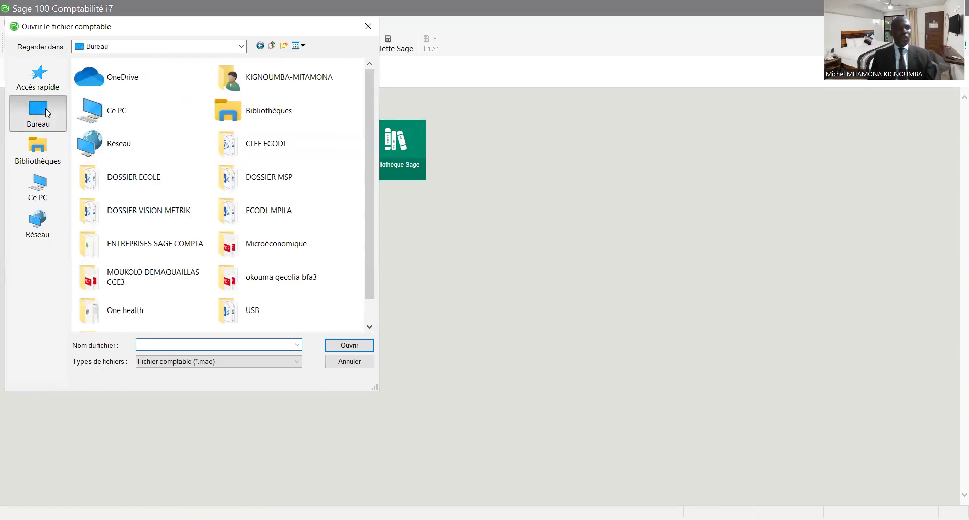
{"action": "left_click", "coordinate": [242, 47]}
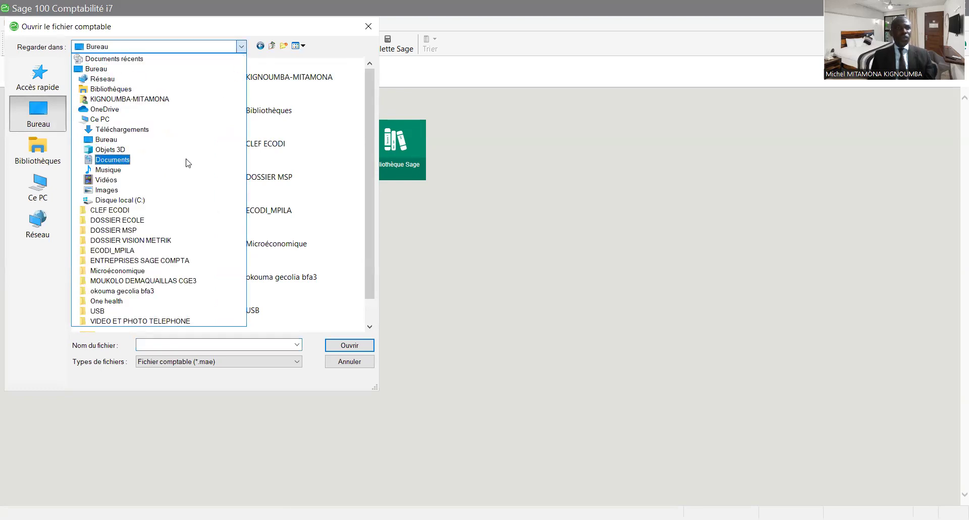
{"action": "left_click", "coordinate": [186, 159]}
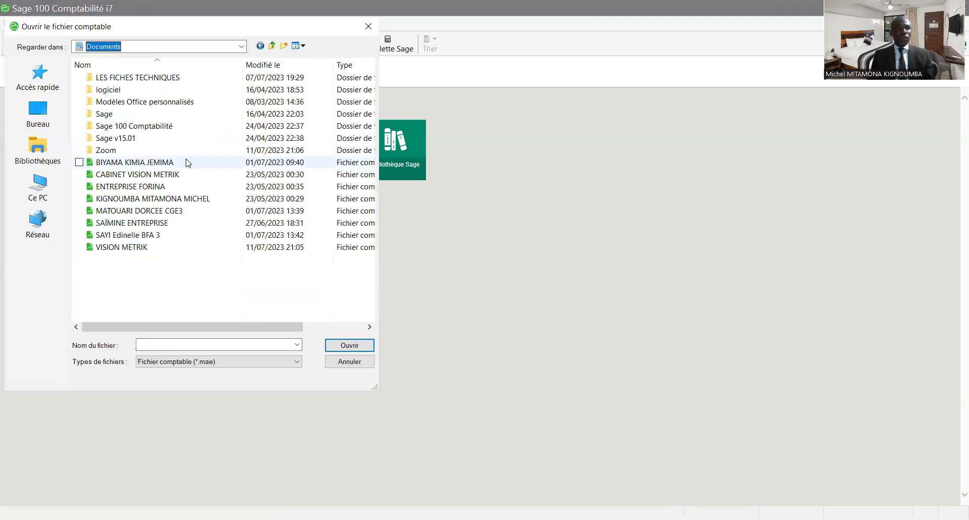
{"action": "double_click", "coordinate": [159, 247]}
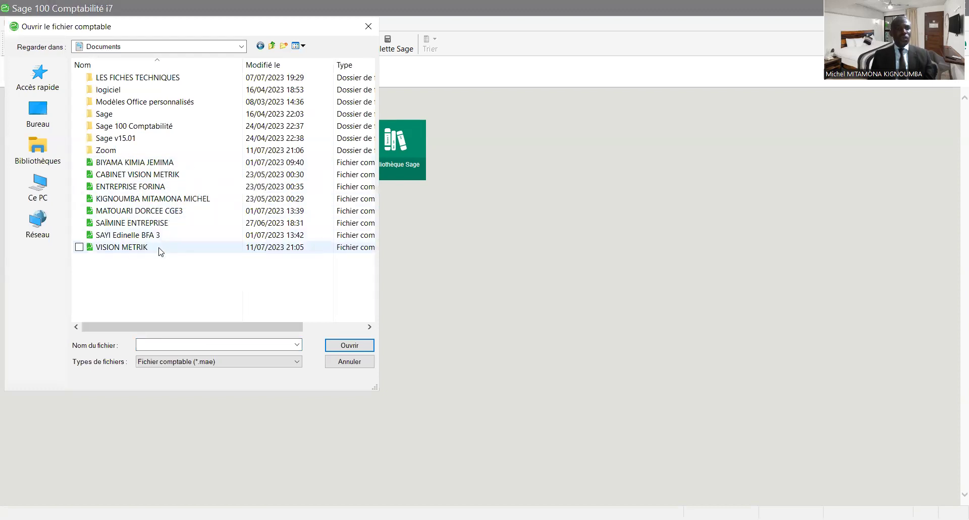
{"action": "left_click", "coordinate": [501, 304]}
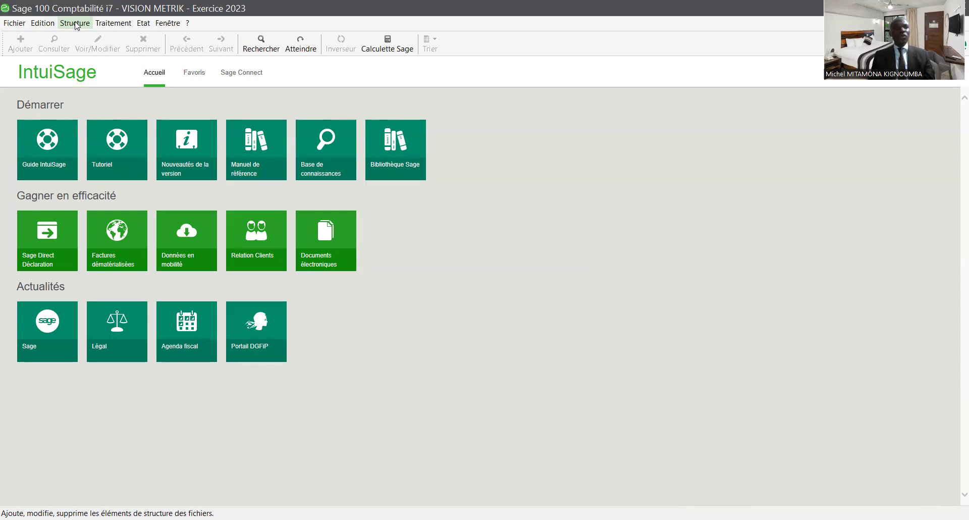
- Browse the Structure, Traitement, Edition, Fichier and Fenêtre menus, ending back on Structure
{"action": "left_click", "coordinate": [76, 24]}
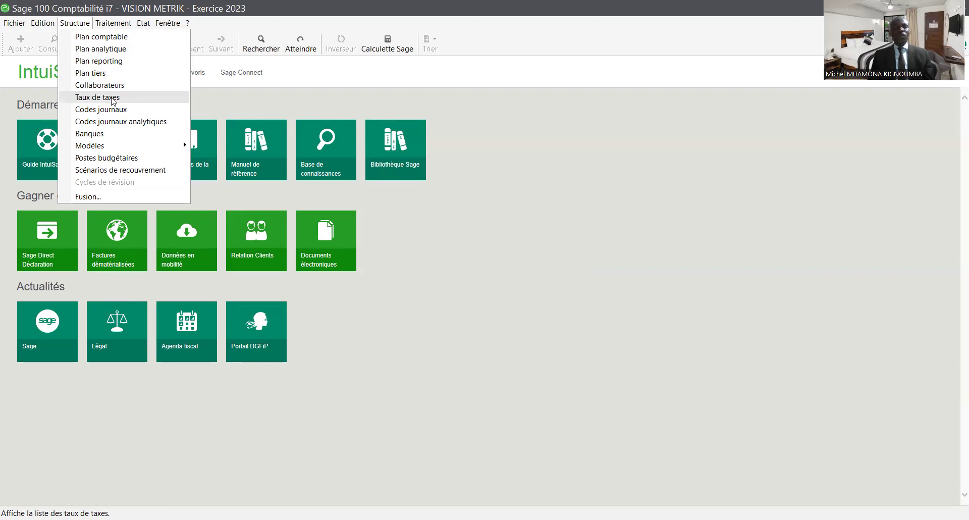
{"action": "left_click", "coordinate": [113, 23]}
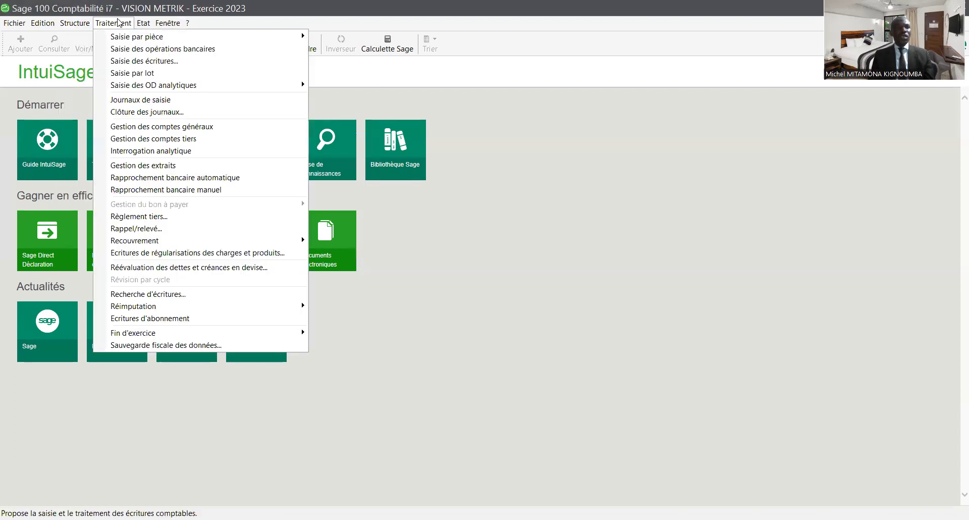
{"action": "left_click", "coordinate": [42, 22]}
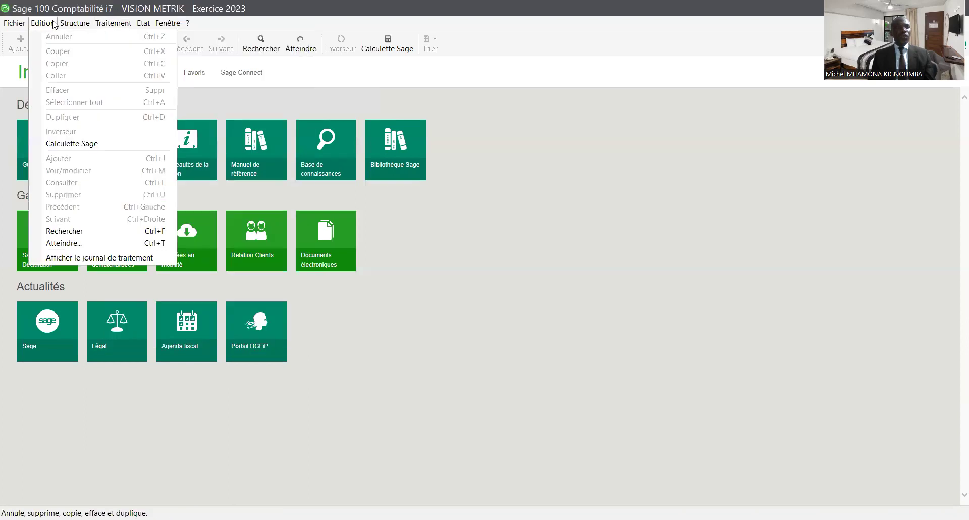
{"action": "left_click", "coordinate": [53, 23]}
{"action": "left_click", "coordinate": [20, 23]}
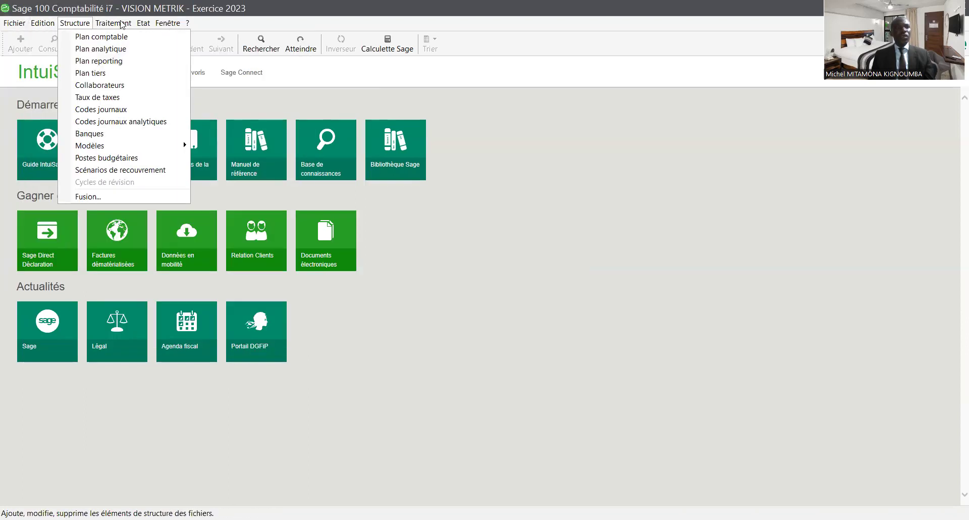
{"action": "left_click", "coordinate": [177, 23]}
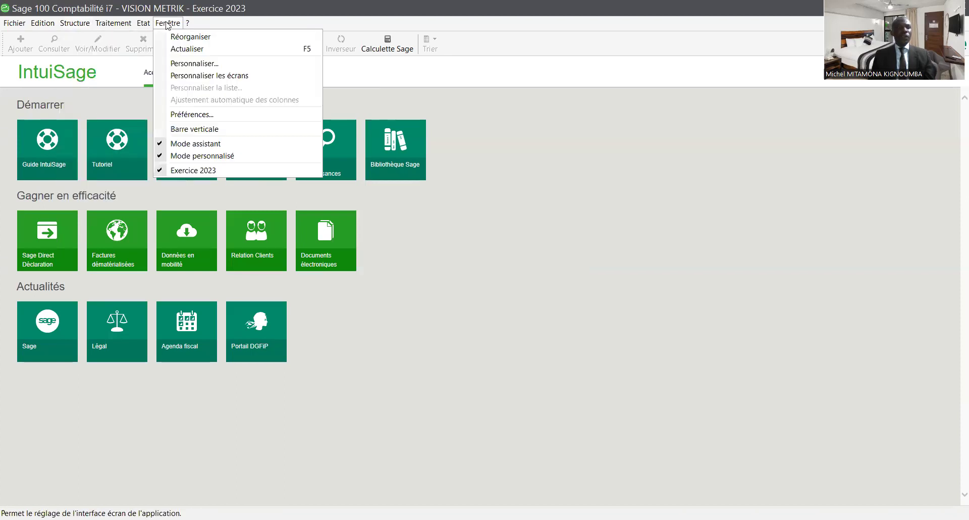
{"action": "mouse_move", "coordinate": [83, 25]}
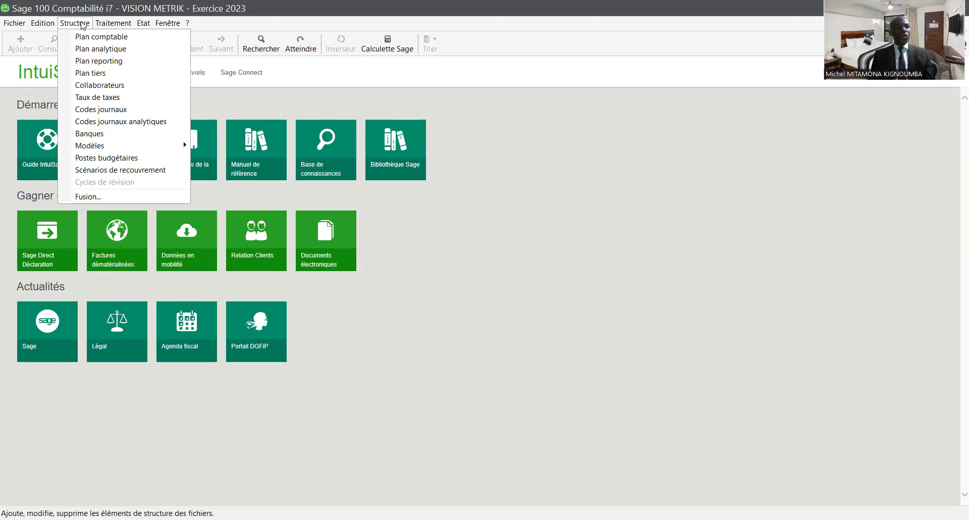
- Open and reposition the Plan comptable window, then launch the new-account assistant via Ajouter un nouvel élément
{"action": "left_click", "coordinate": [85, 39]}
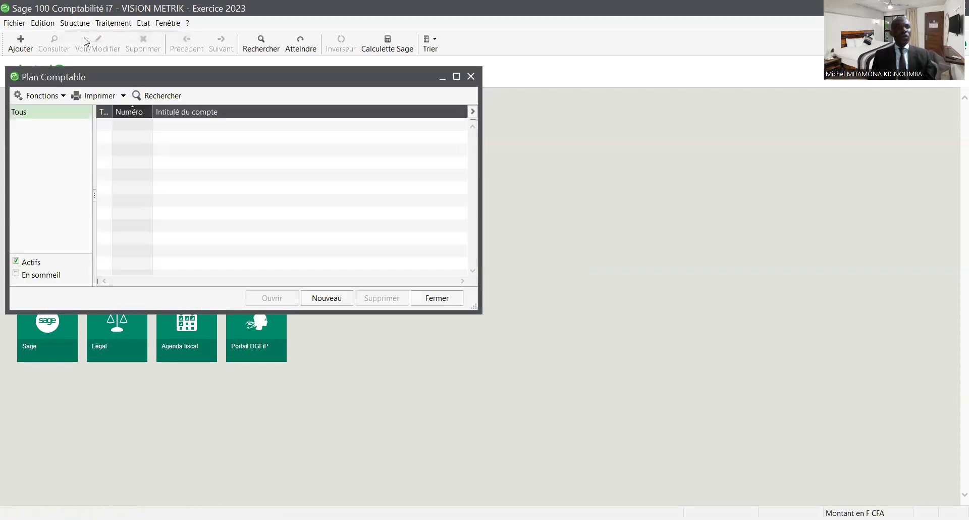
{"action": "left_click_drag", "start_coordinate": [239, 78], "coordinate": [427, 104]}
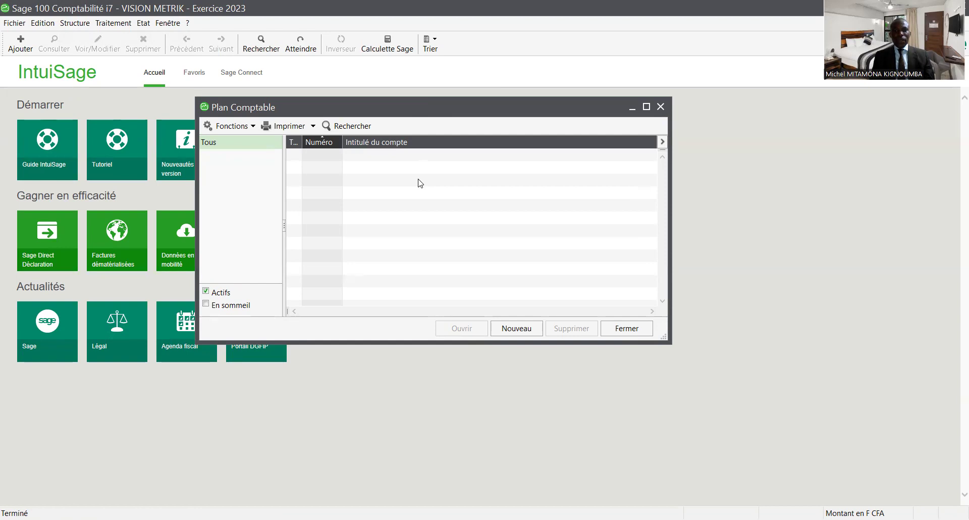
{"action": "left_click", "coordinate": [511, 332]}
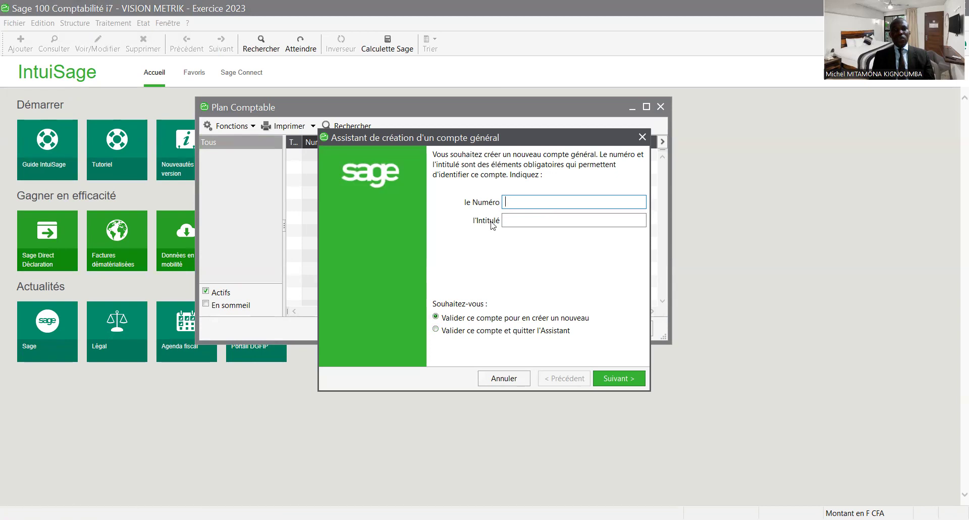
{"action": "left_click", "coordinate": [642, 137]}
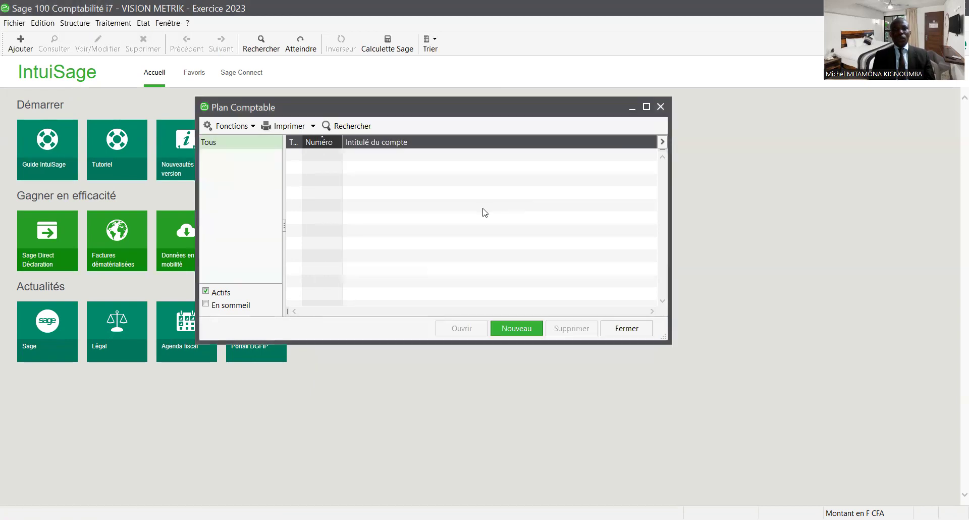
{"action": "right_click", "coordinate": [483, 209]}
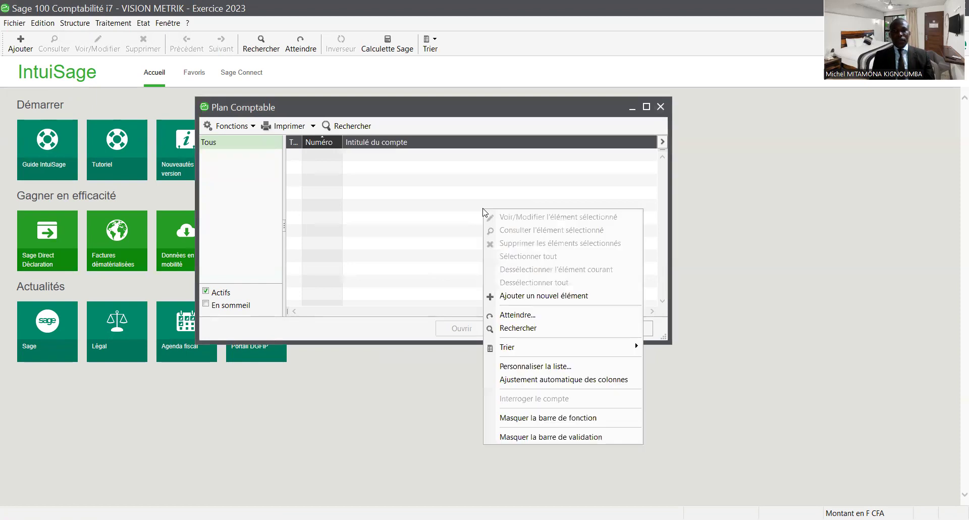
{"action": "left_click", "coordinate": [530, 296]}
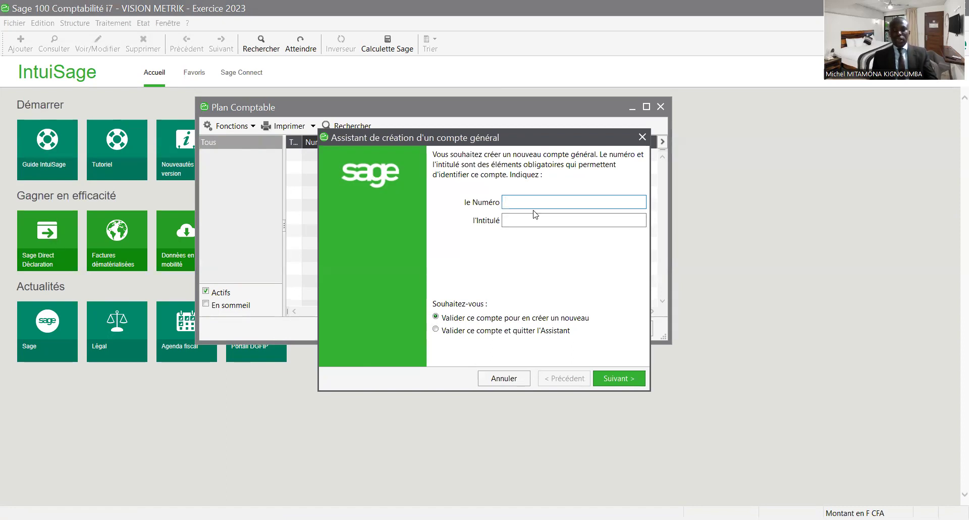
- Create general account 24500001 titled MATERIEL DE TRANSPORT
{"action": "type", "text": "245"}
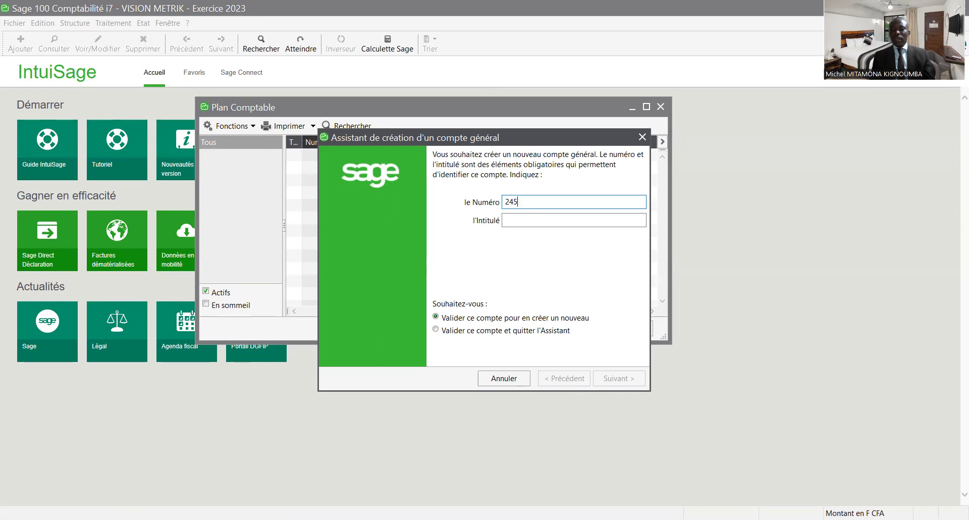
{"action": "type", "text": "00"}
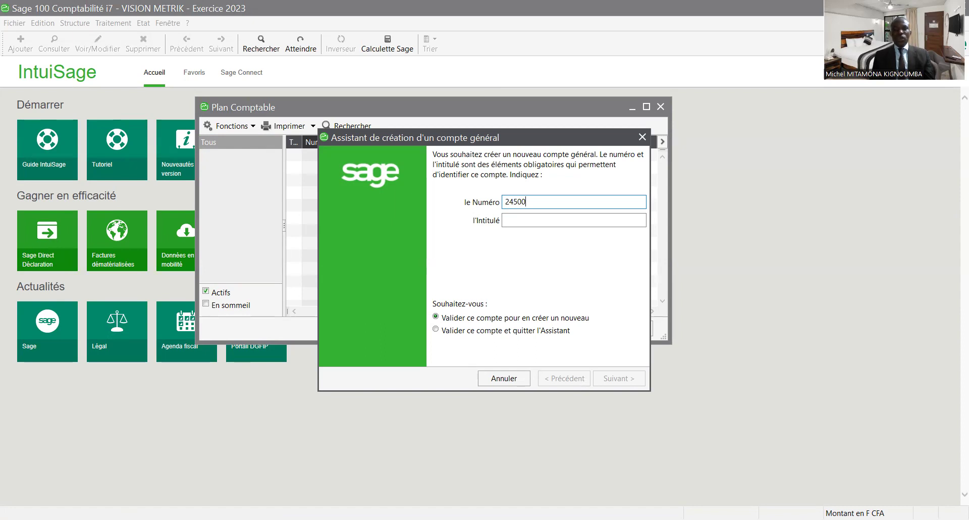
{"action": "type", "text": "001"}
{"action": "key", "text": "Tab"}
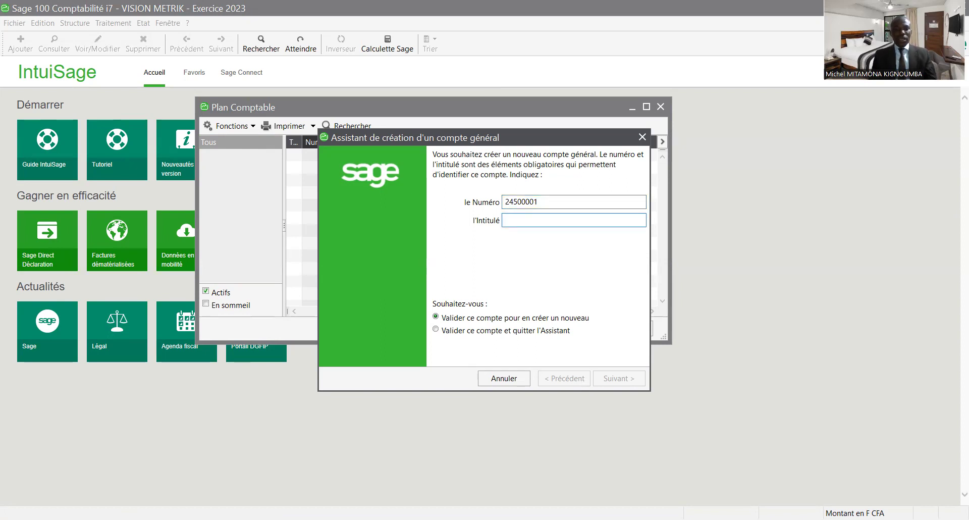
{"action": "type", "text": "mat"}
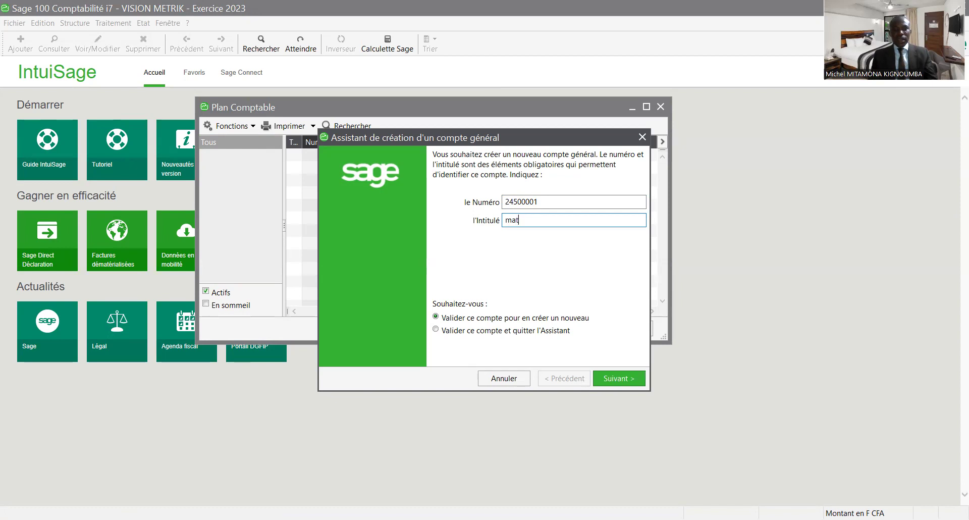
{"action": "key", "text": "BackSpace"}
{"action": "key", "text": "BackSpace"}
{"action": "key", "text": "BackSpace"}
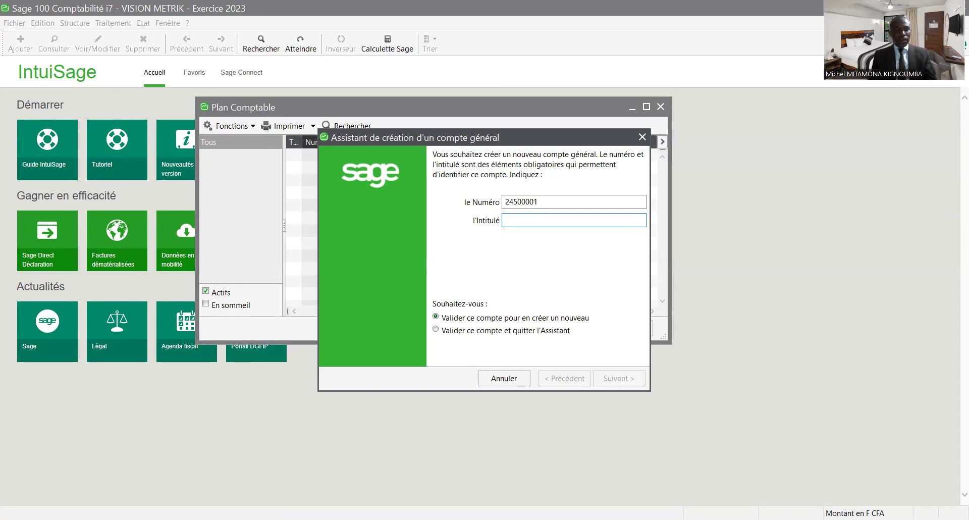
{"action": "type", "text": "MATE"}
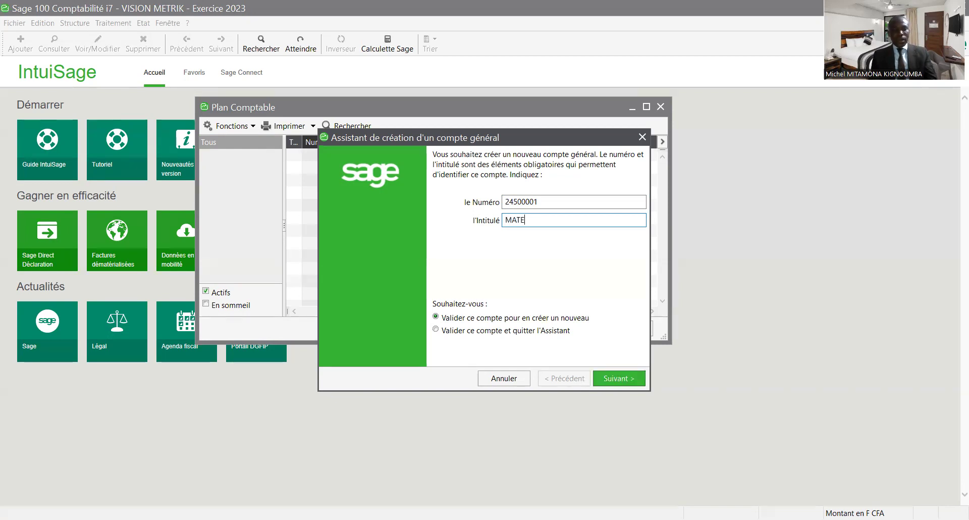
{"action": "type", "text": "RIEL "}
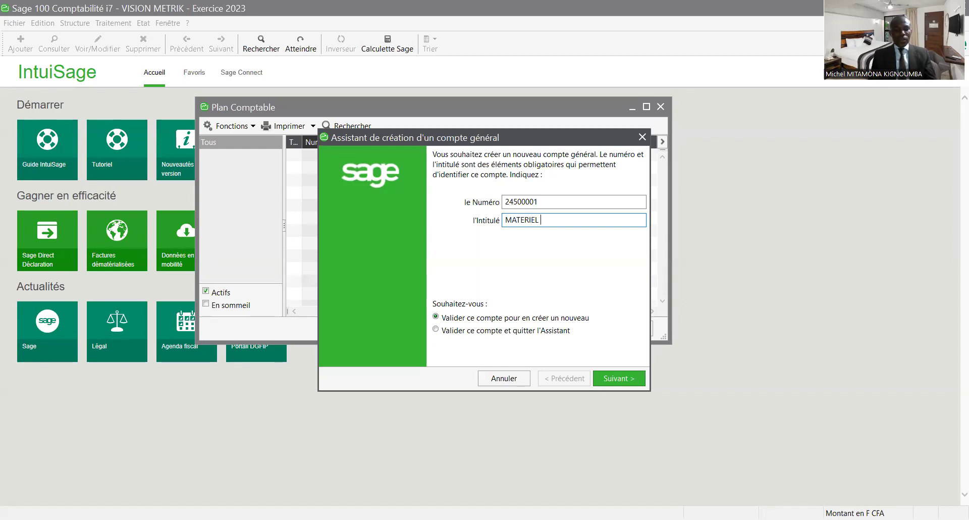
{"action": "type", "text": "DE TRANSPORT"}
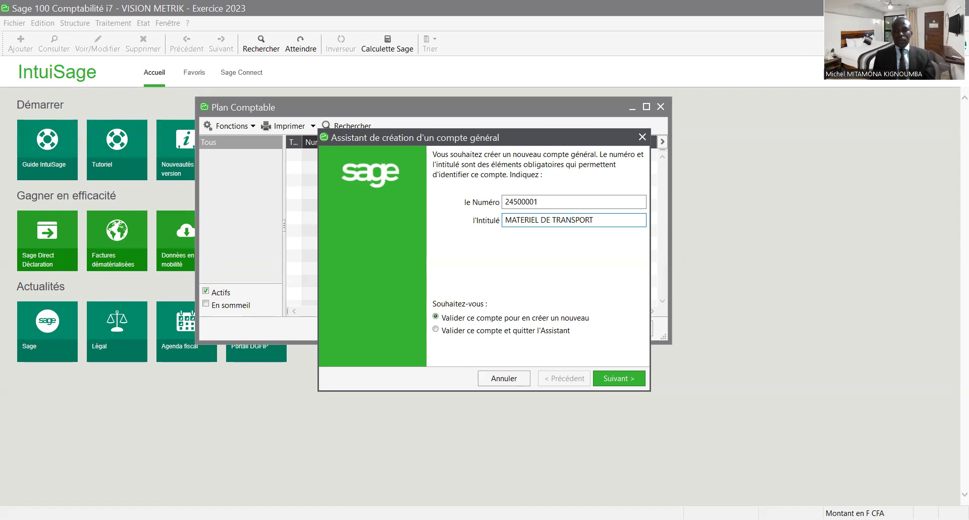
{"action": "key", "text": "Return"}
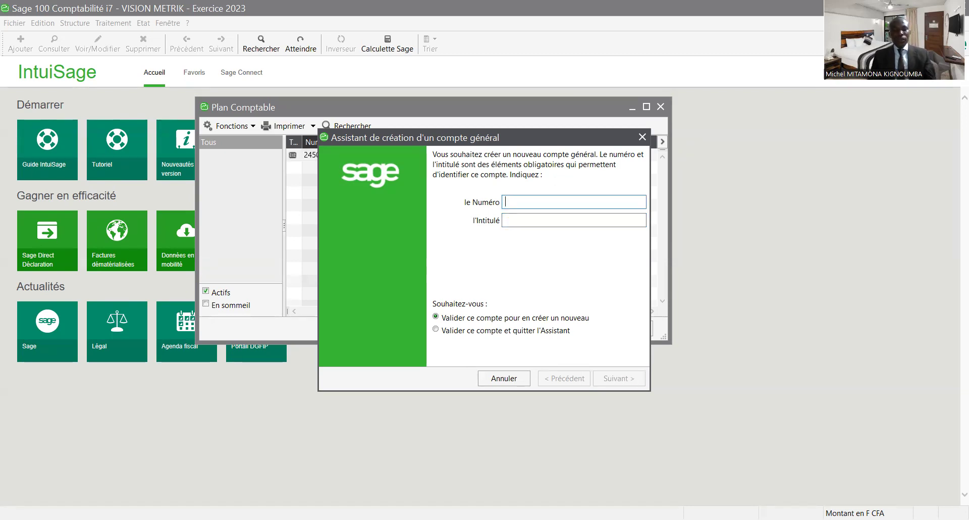
- Enter number 31000001 and title STOCK DE MARCHANDISES in the creation assistant
{"action": "type", "text": "3"}
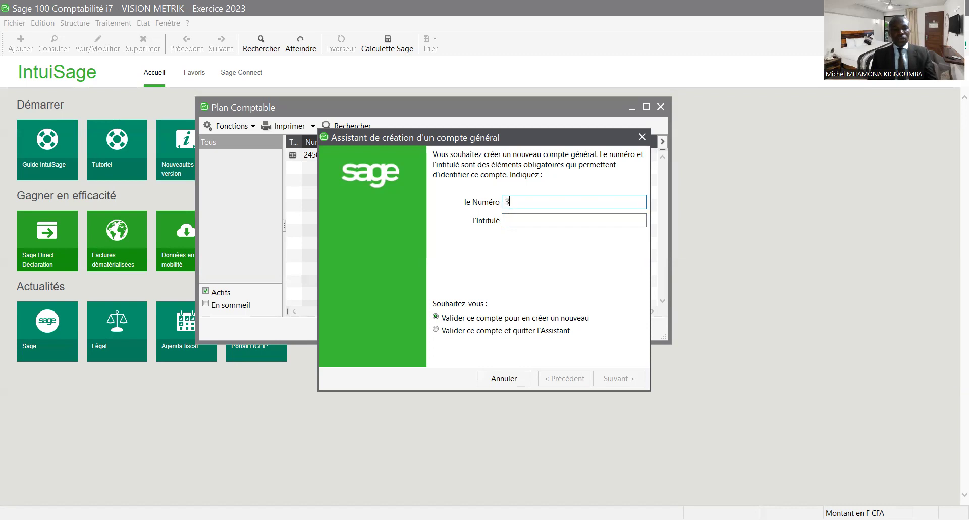
{"action": "type", "text": "100000"}
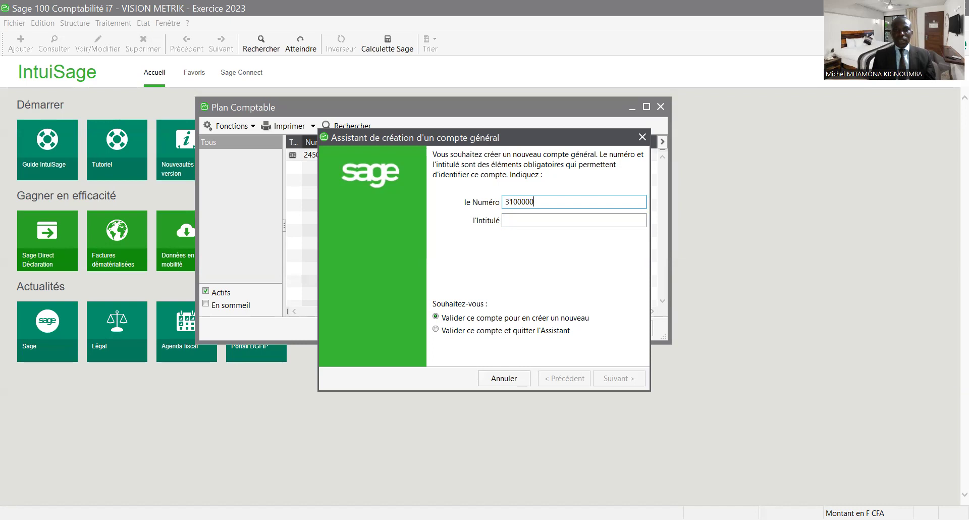
{"action": "type", "text": "1"}
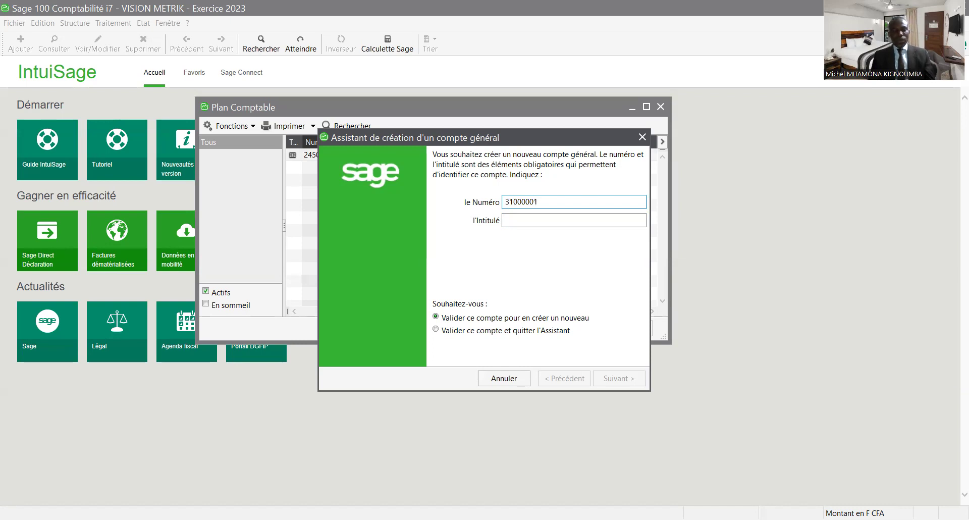
{"action": "key", "text": "Tab"}
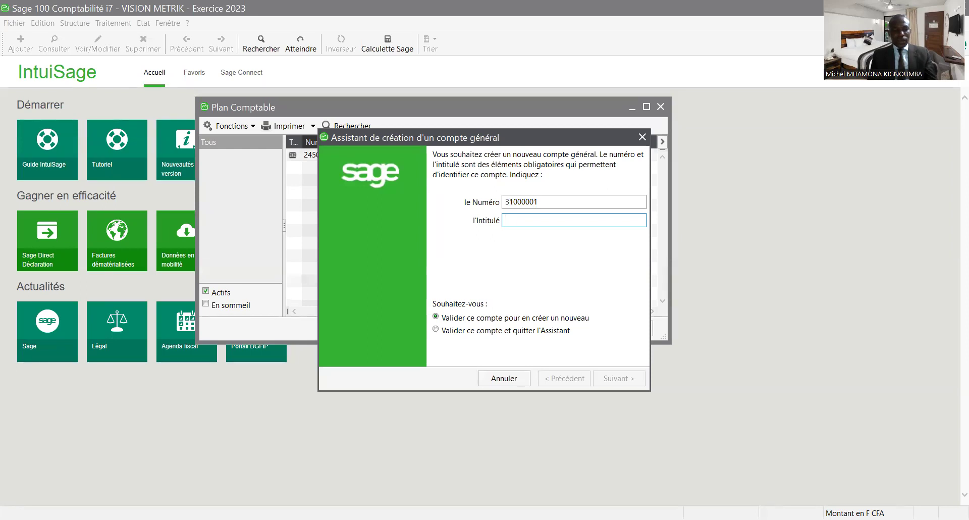
{"action": "type", "text": "STOCK"}
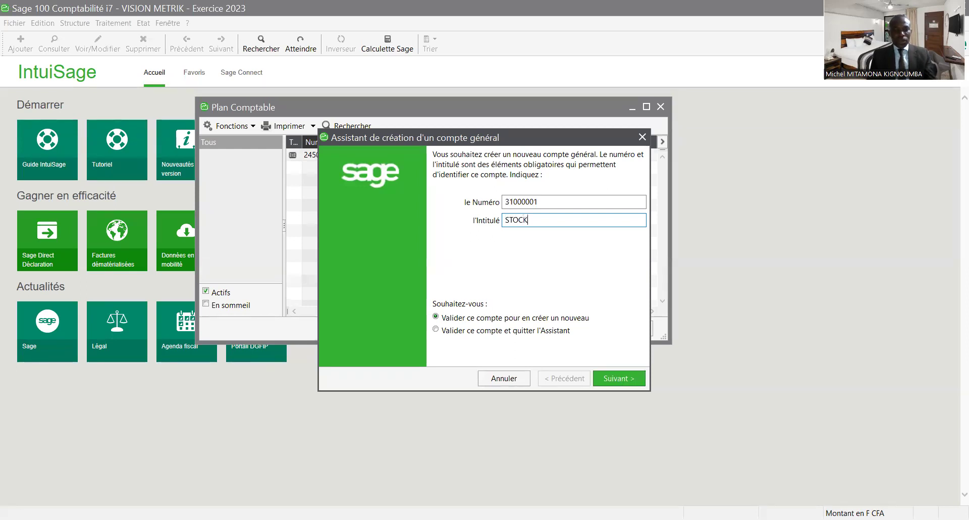
{"action": "type", "text": " DE "}
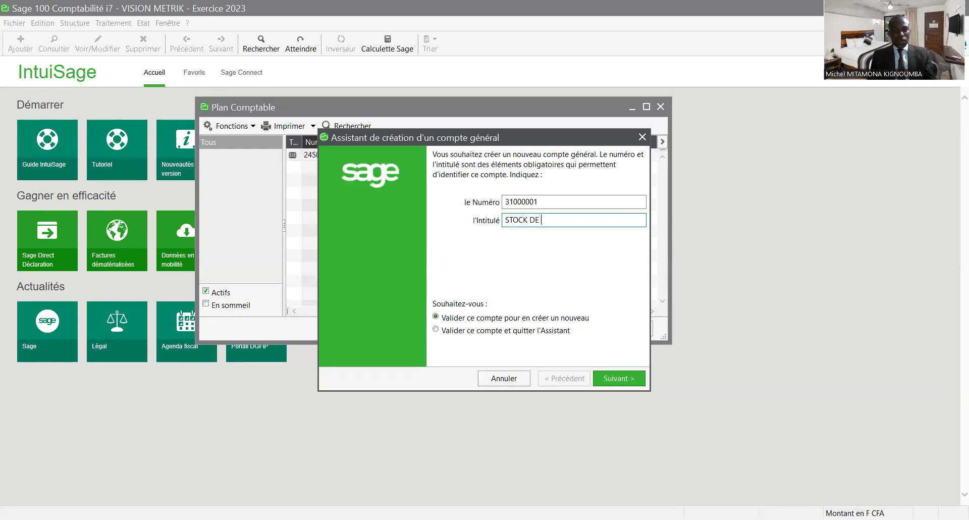
{"action": "type", "text": "MARCH"}
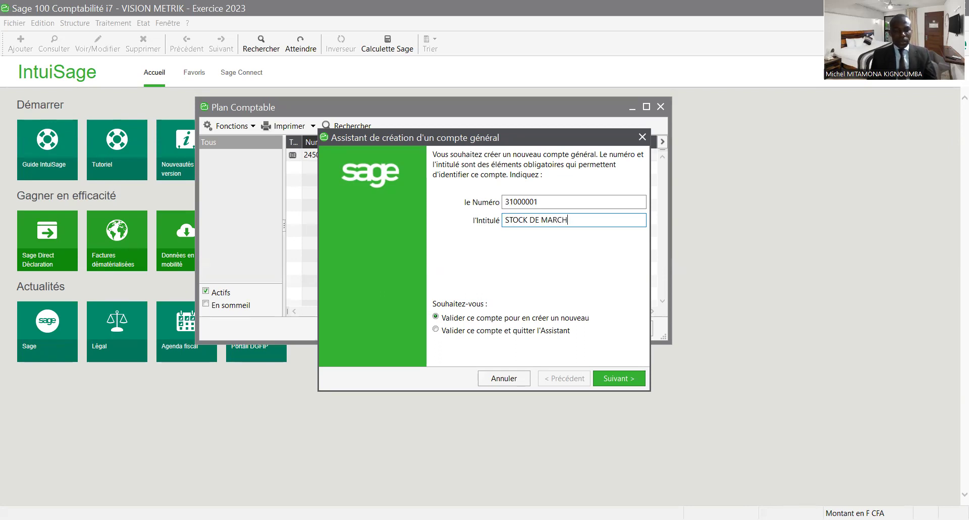
{"action": "type", "text": "ANDISES"}
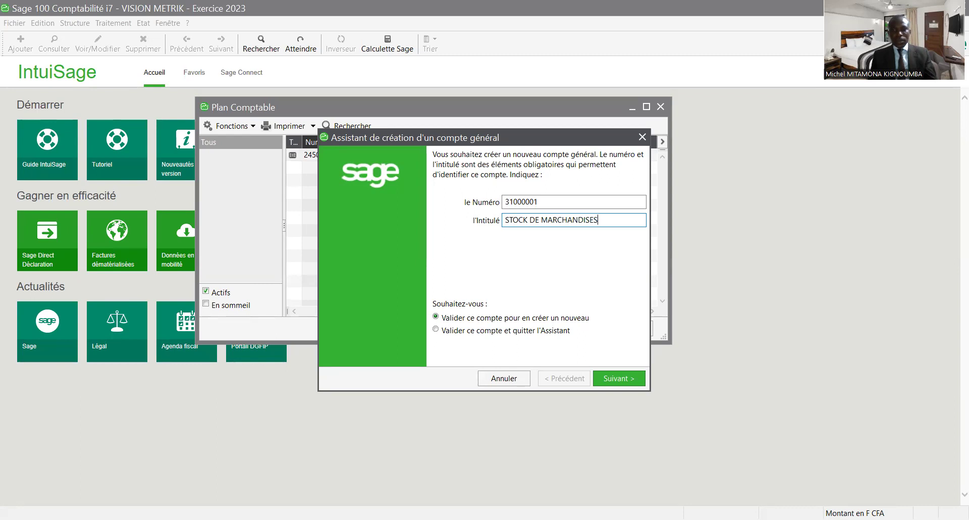
- Save 31000001, then create accounts 40100001 FOURNISSEURS and 41100001 CLIENTS
{"action": "left_click", "coordinate": [625, 373]}
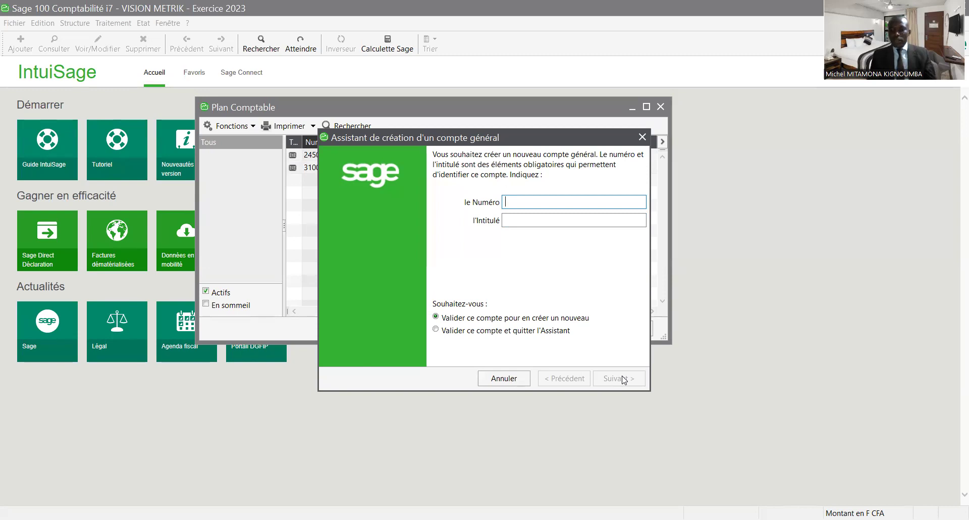
{"action": "type", "text": "40"}
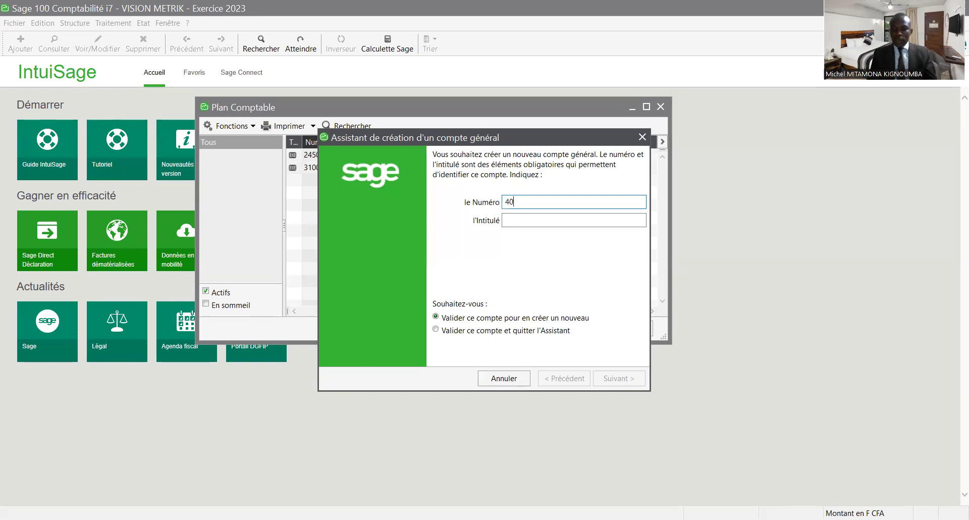
{"action": "type", "text": "10000"}
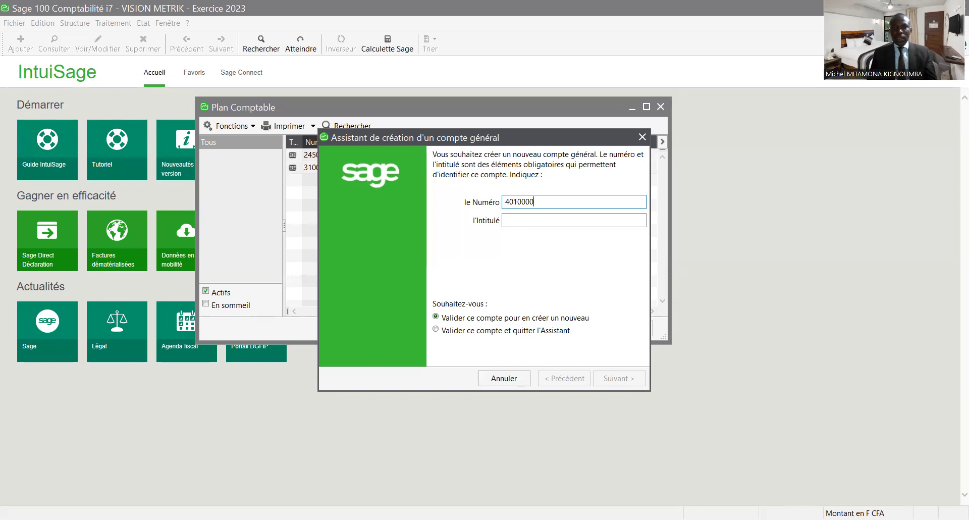
{"action": "type", "text": "1"}
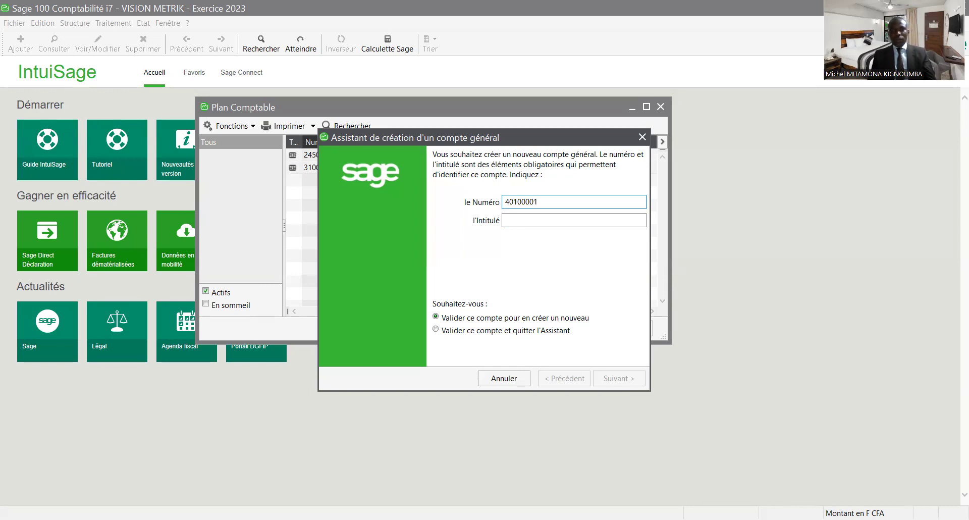
{"action": "key", "text": "Tab"}
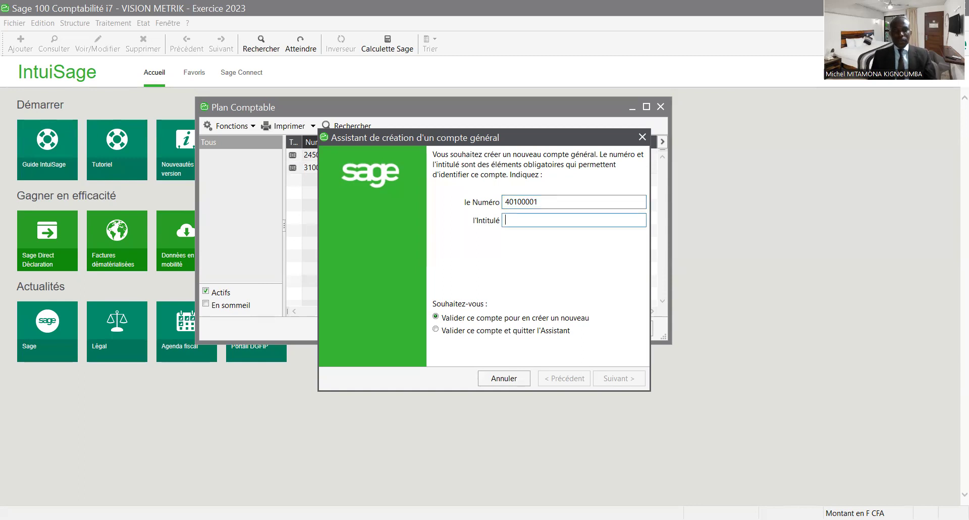
{"action": "type", "text": "FOURN"}
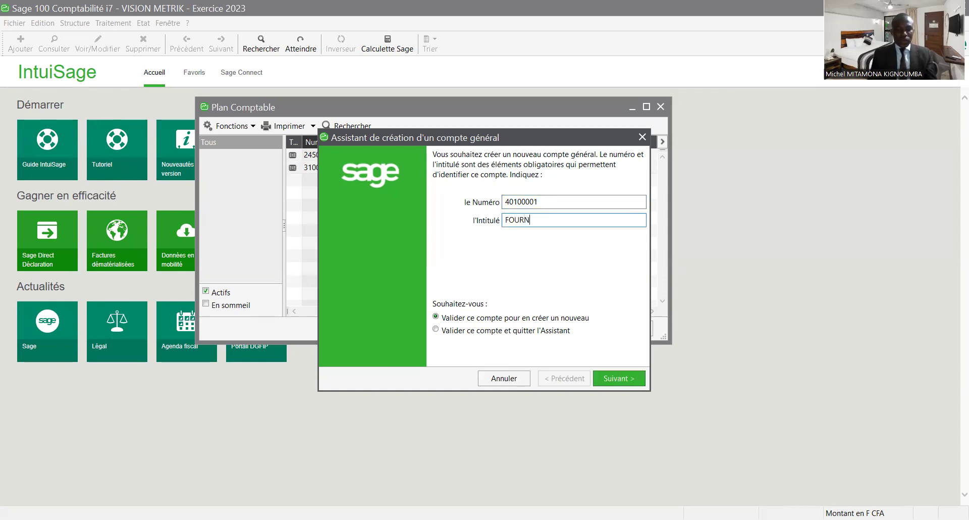
{"action": "type", "text": "ISSEURS"}
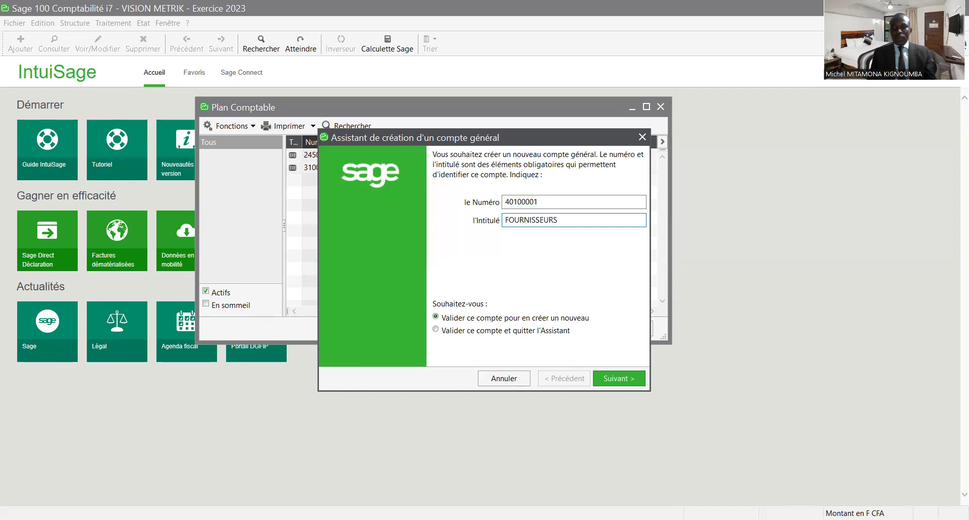
{"action": "left_click", "coordinate": [629, 381]}
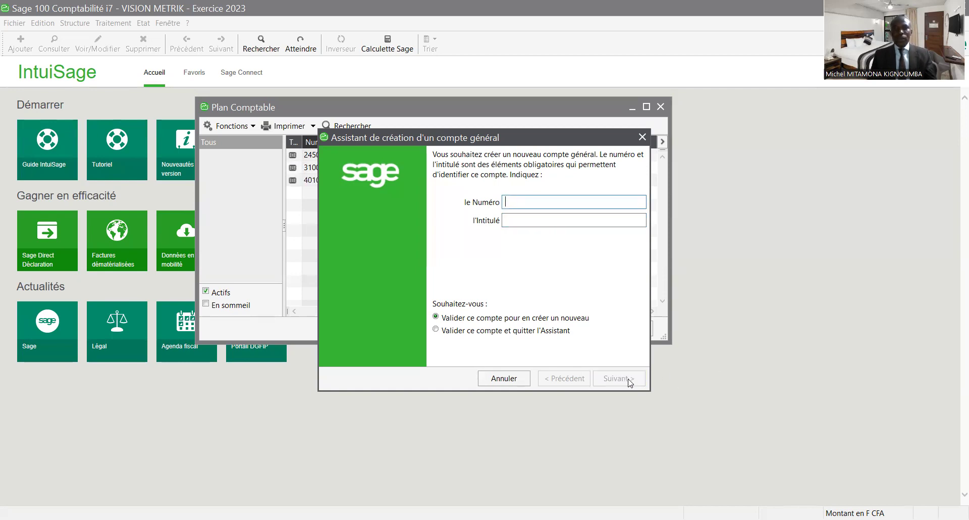
{"action": "type", "text": "411"}
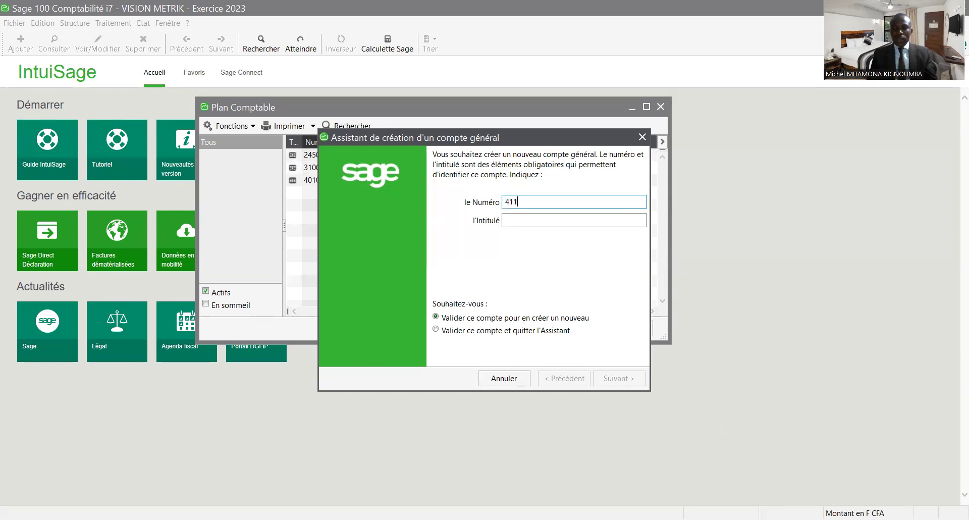
{"action": "type", "text": "00001"}
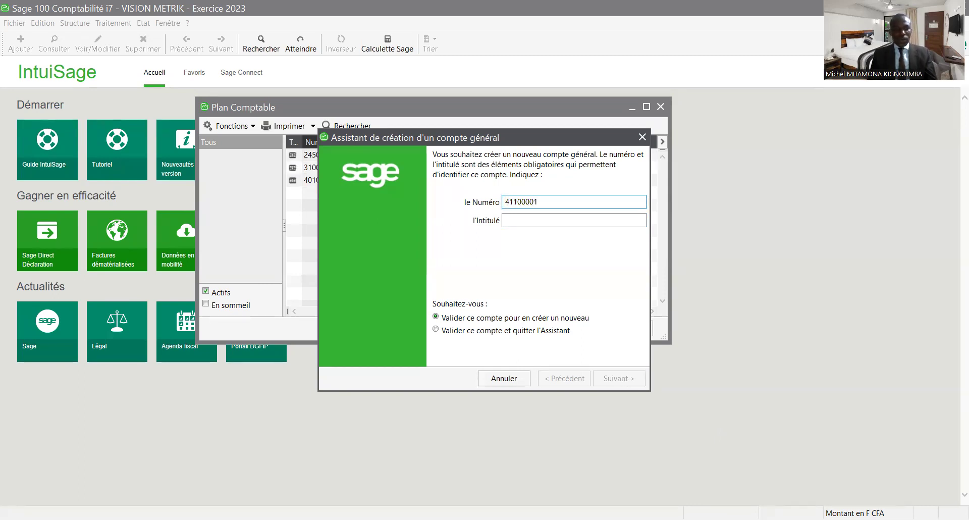
{"action": "key", "text": "Tab"}
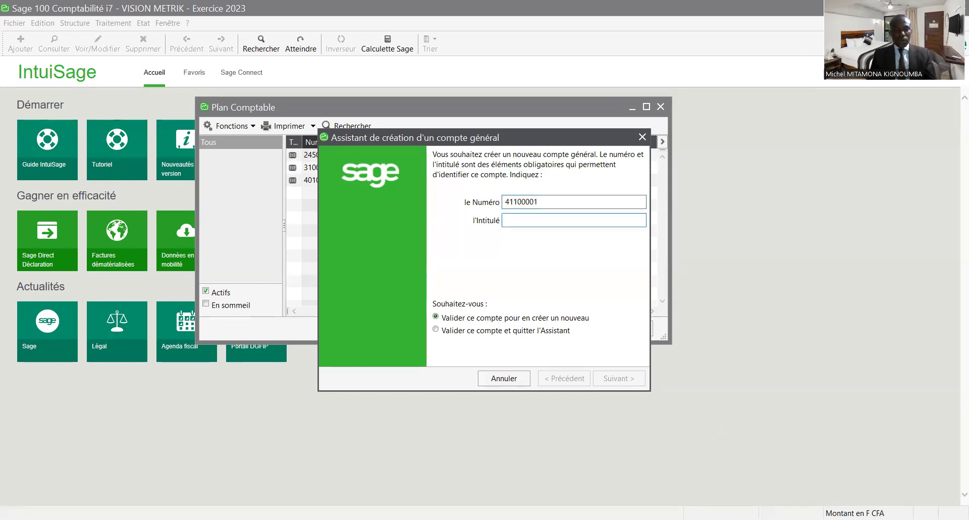
{"action": "type", "text": "CLIENTS"}
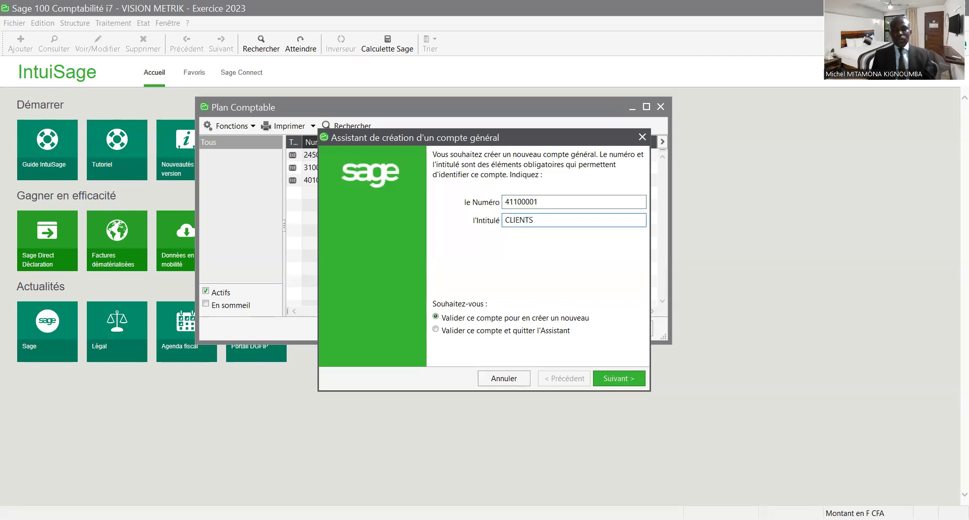
{"action": "left_click", "coordinate": [616, 382]}
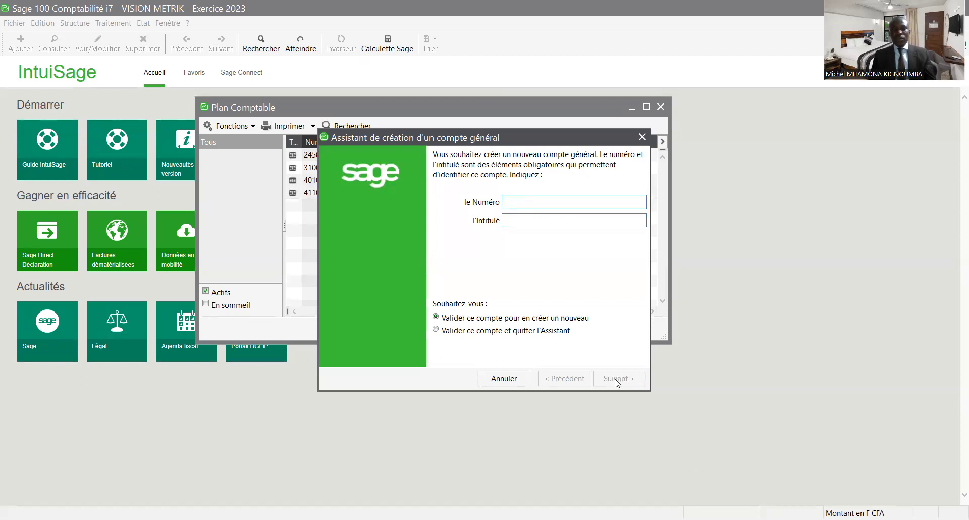
- Create accounts 42200001 REMUNERATION PERSONNEL DUE and 51300001 CHEQUE A ENCAISSER
{"action": "type", "text": "422"}
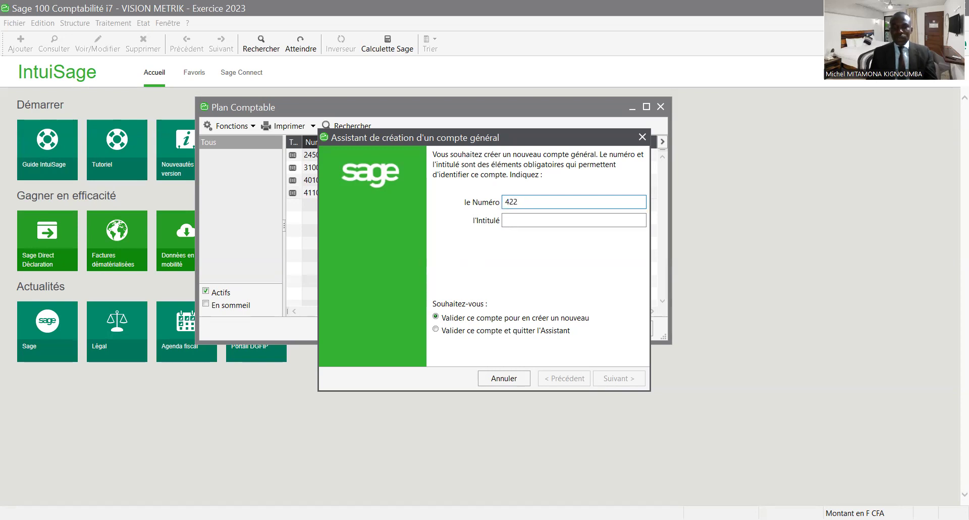
{"action": "type", "text": "0000"}
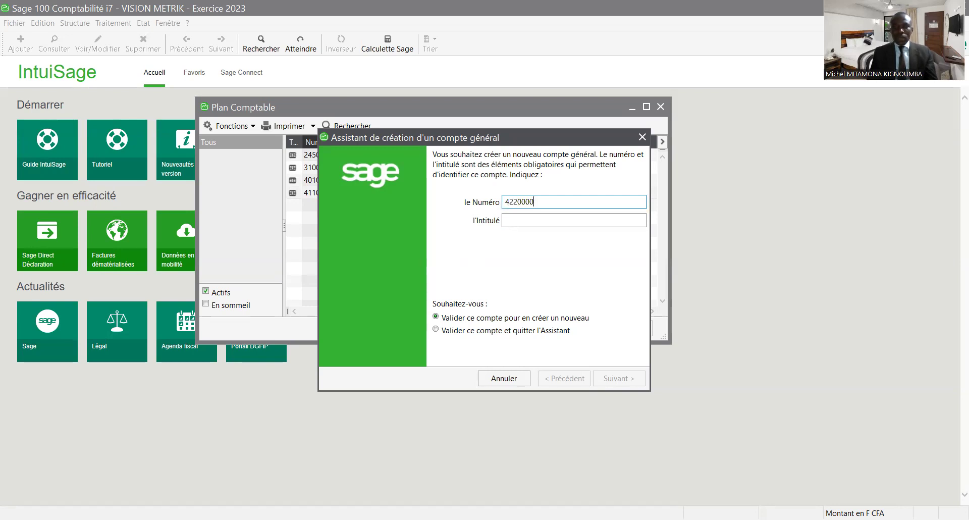
{"action": "type", "text": "1"}
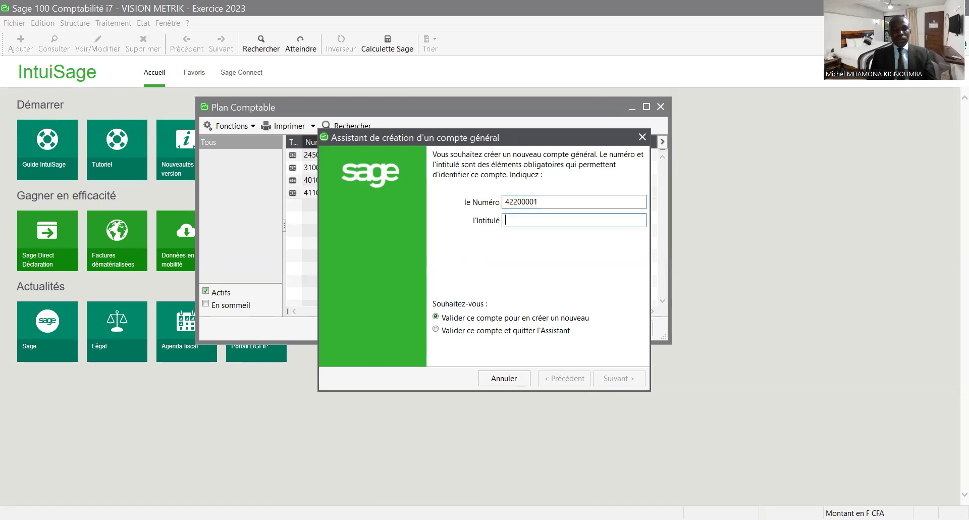
{"action": "type", "text": "R"}
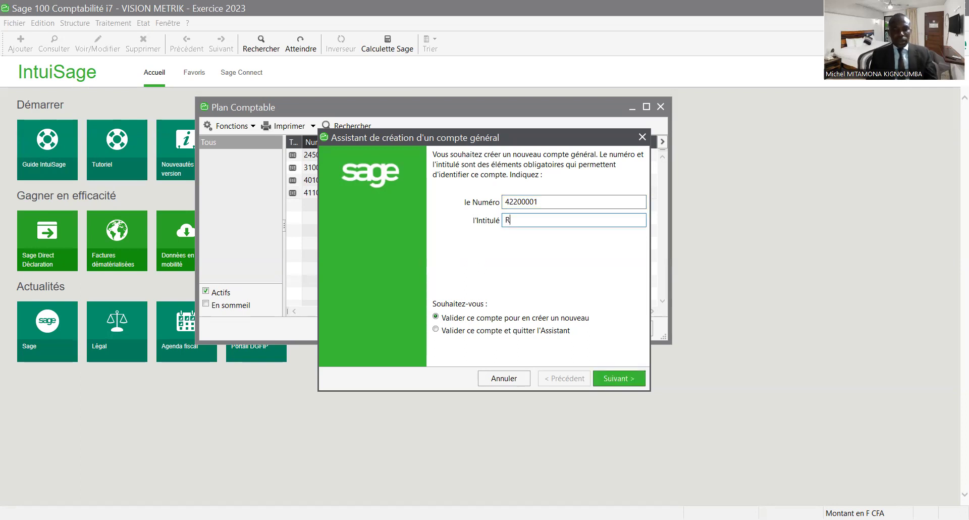
{"action": "type", "text": "EMUNERATION "}
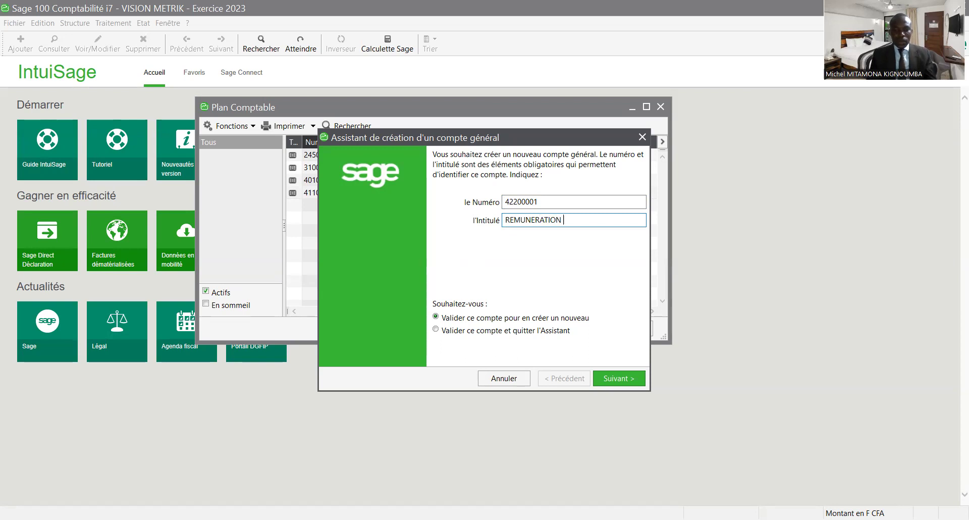
{"action": "type", "text": "PERSONNEL DUE"}
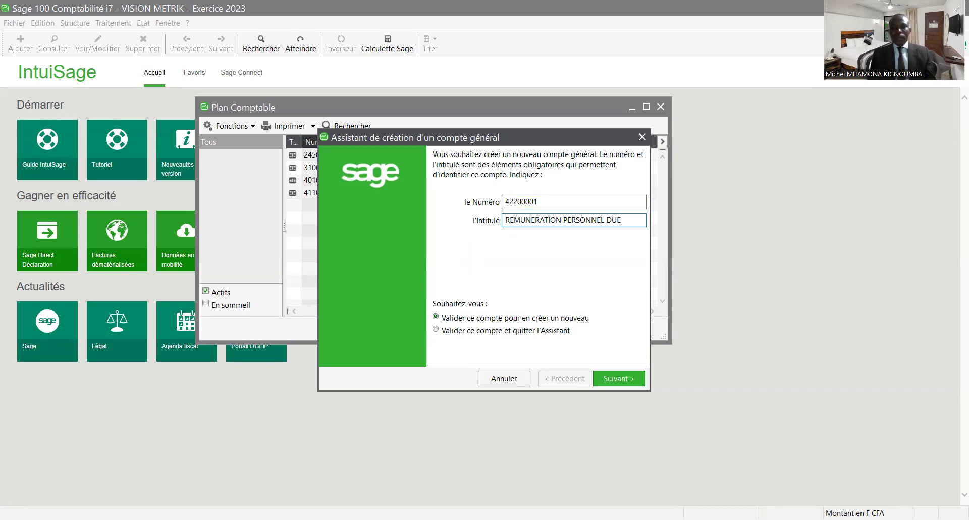
{"action": "key", "text": "Return"}
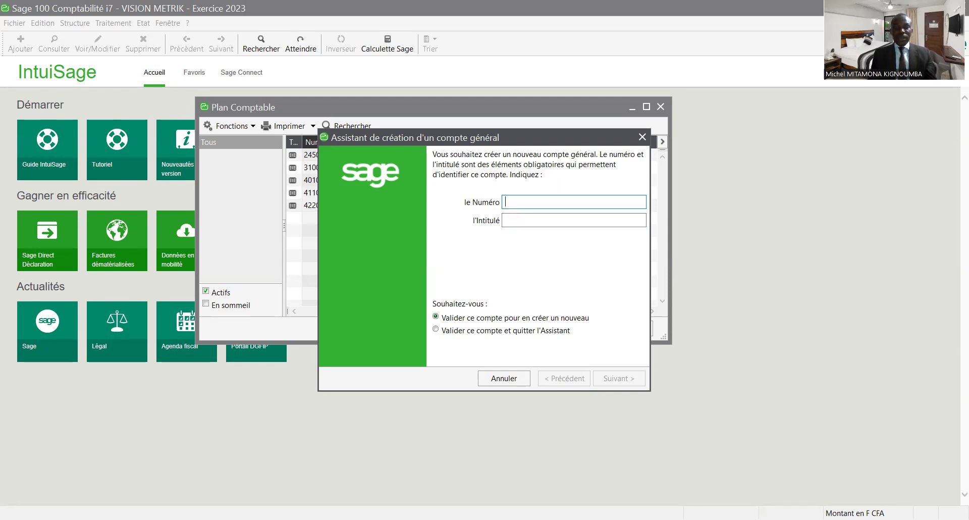
{"action": "type", "text": "5"}
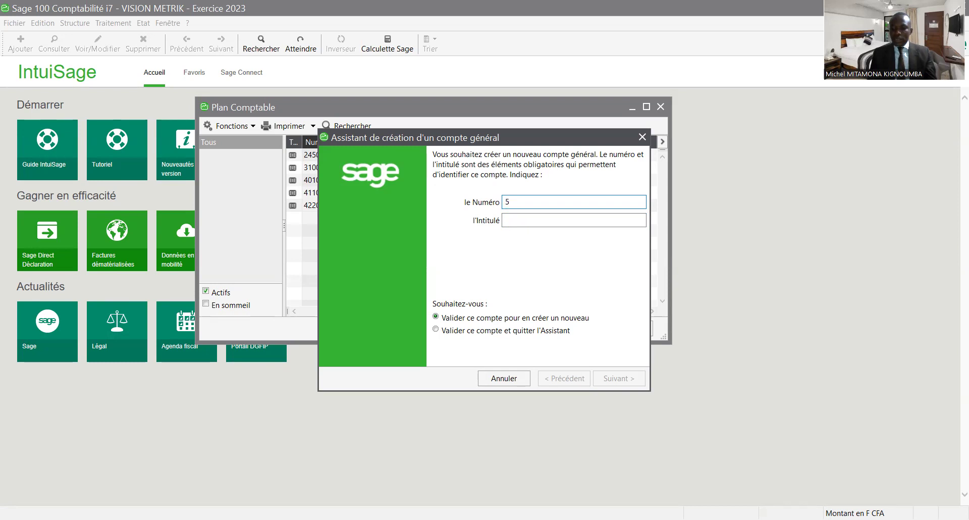
{"action": "type", "text": "1300001"}
{"action": "left_click", "coordinate": [506, 220]}
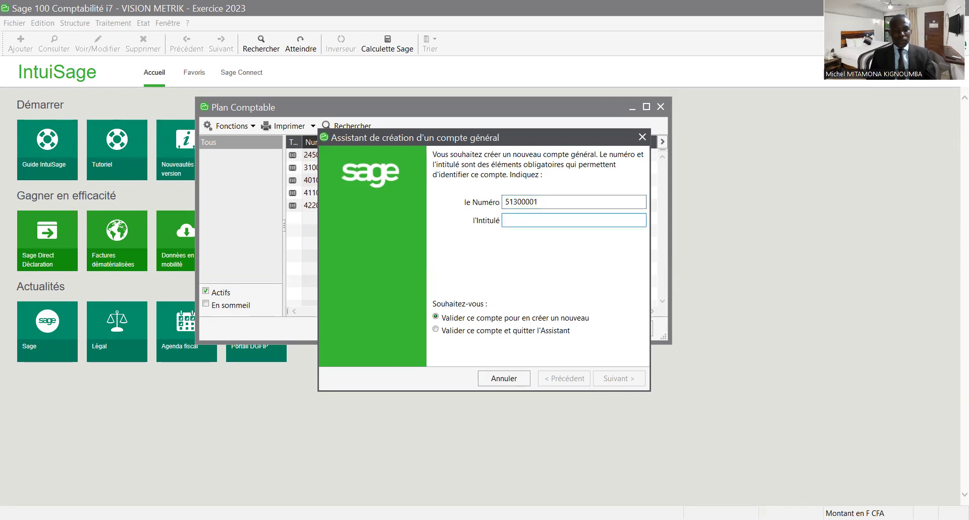
{"action": "type", "text": "CHEQ"}
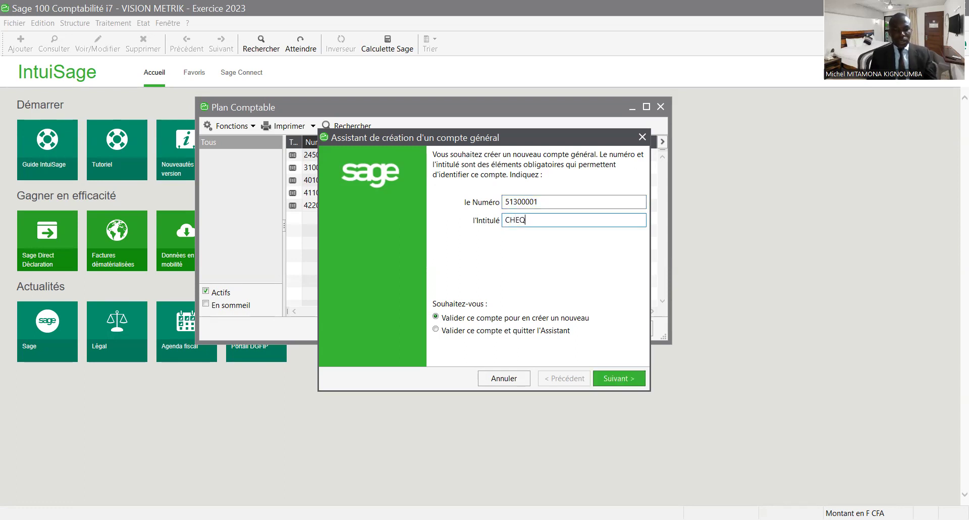
{"action": "type", "text": "UE A"}
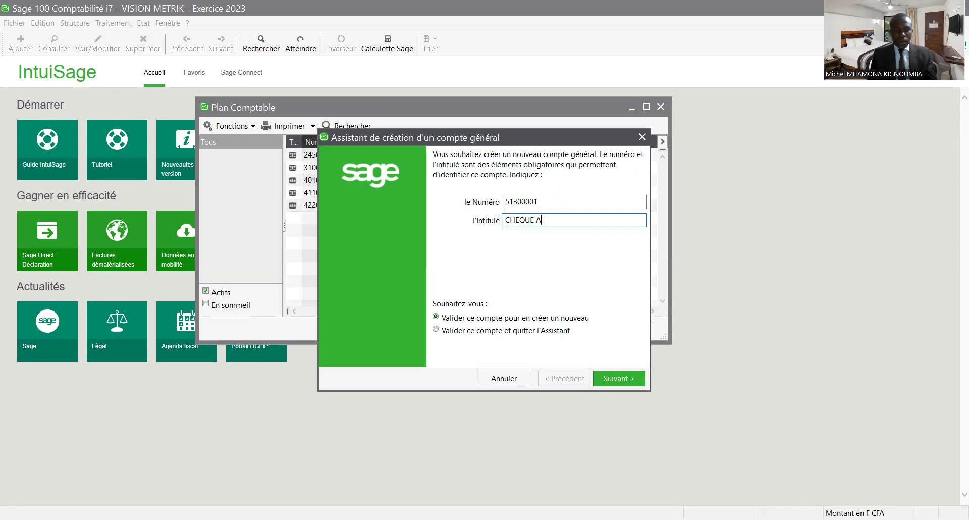
{"action": "type", "text": " ENCAISSER"}
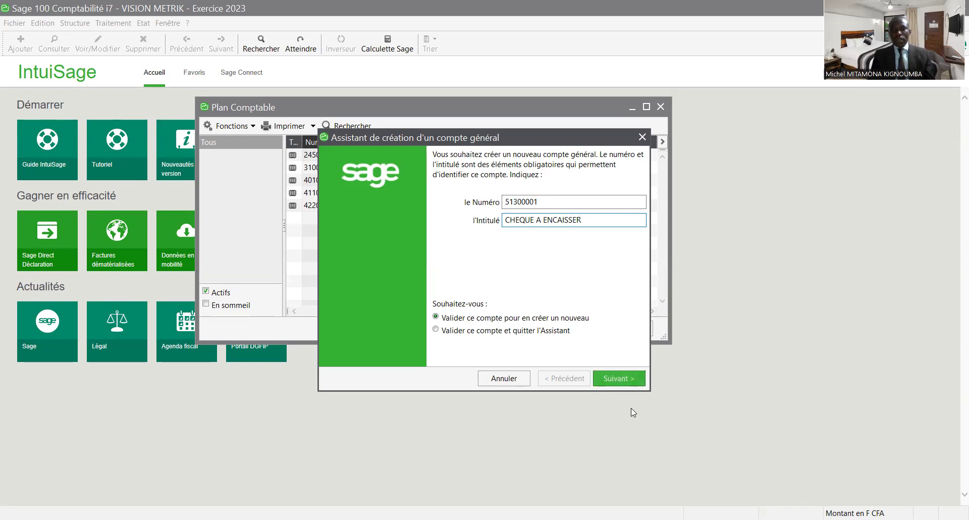
{"action": "left_click", "coordinate": [621, 379]}
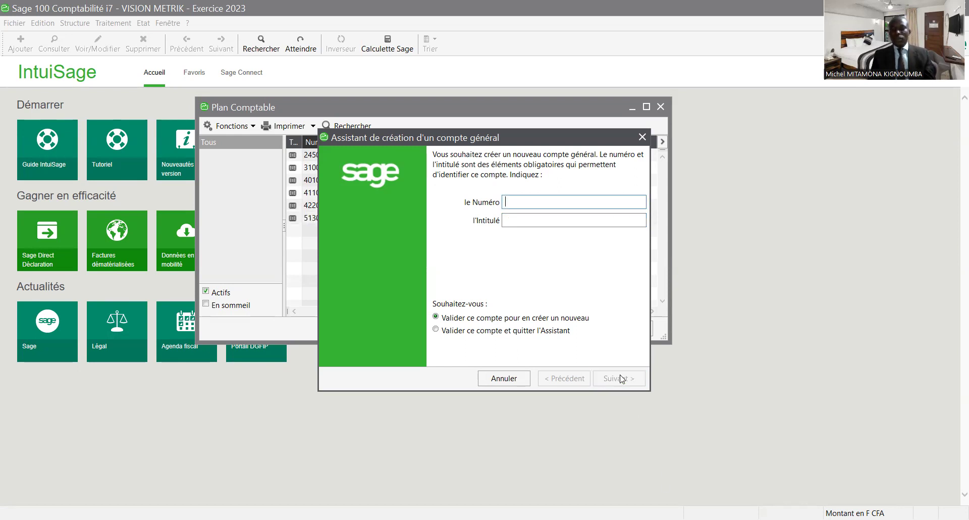
- Create account 51400001 CHEQUE A L'ENCAISSEMENT and enter 52100001 BANQUE as the next one
{"action": "type", "text": "5"}
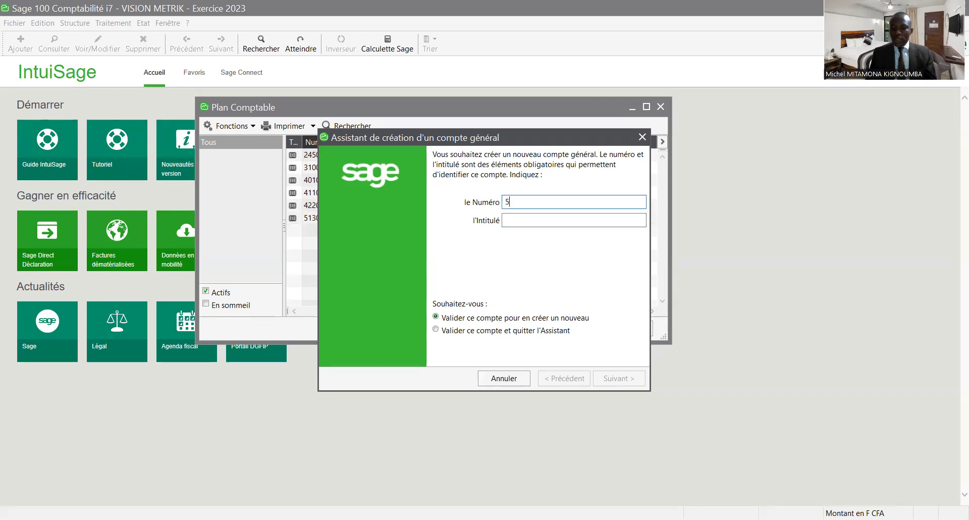
{"action": "type", "text": "140"}
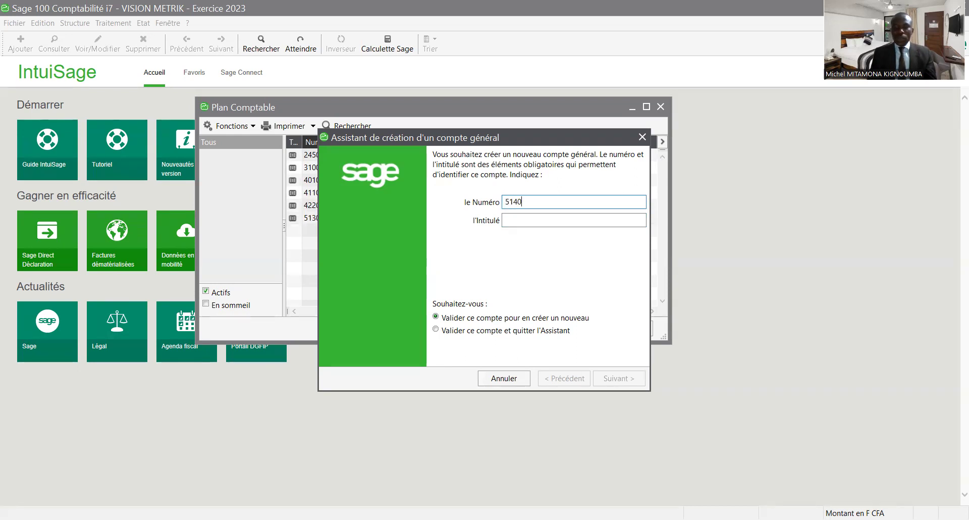
{"action": "type", "text": "0001"}
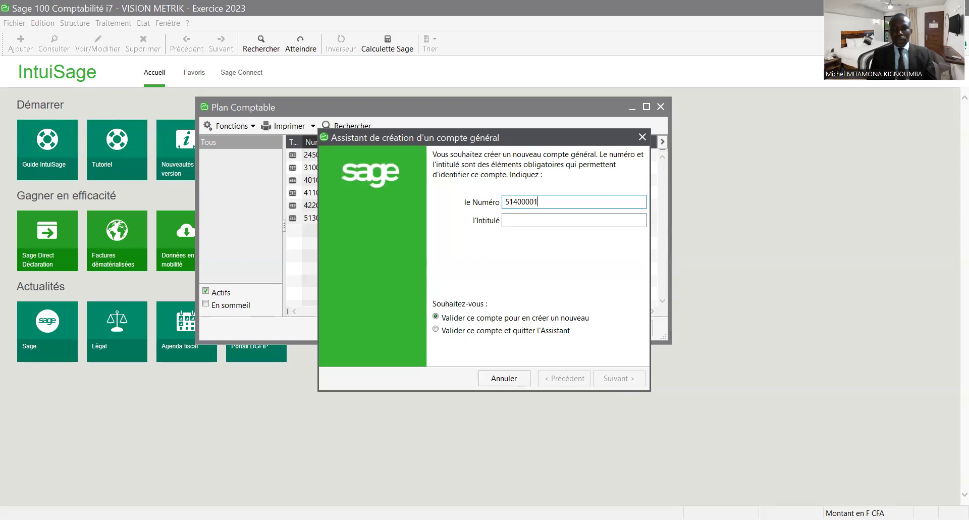
{"action": "key", "text": "Tab"}
{"action": "type", "text": "CH"}
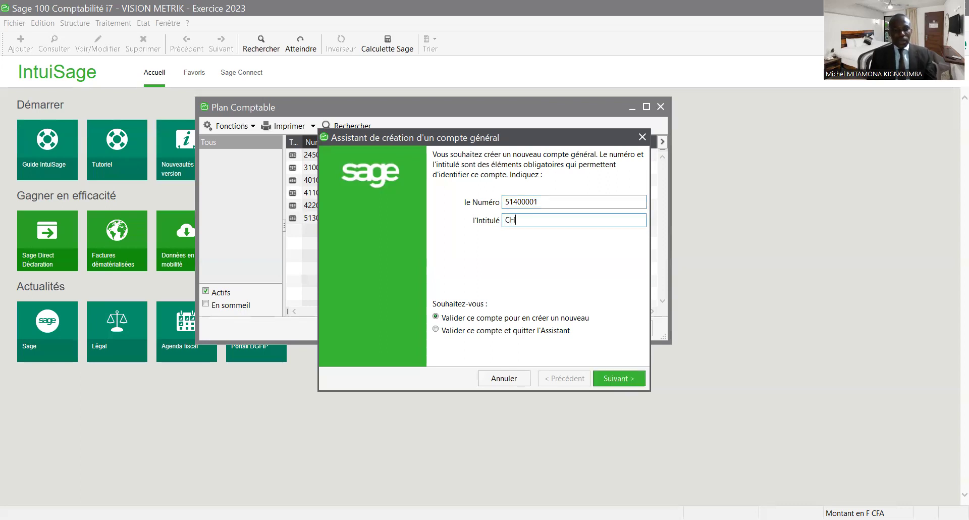
{"action": "type", "text": "EQUE A"}
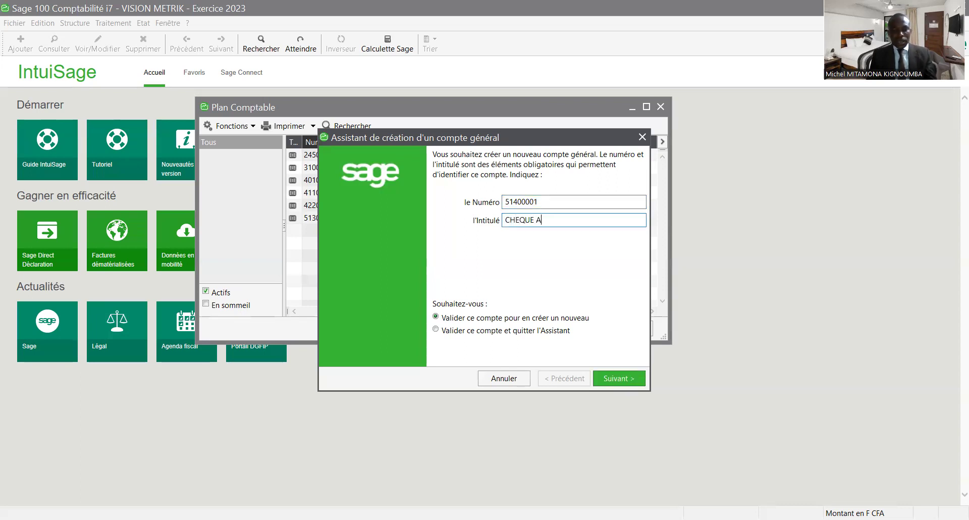
{"action": "type", "text": " L'ENCAISSEMENT"}
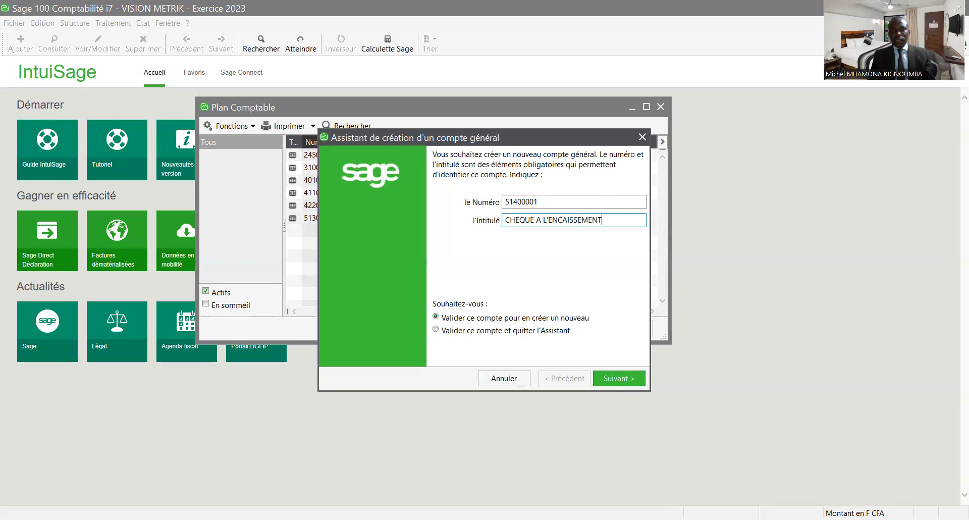
{"action": "left_click", "coordinate": [618, 380]}
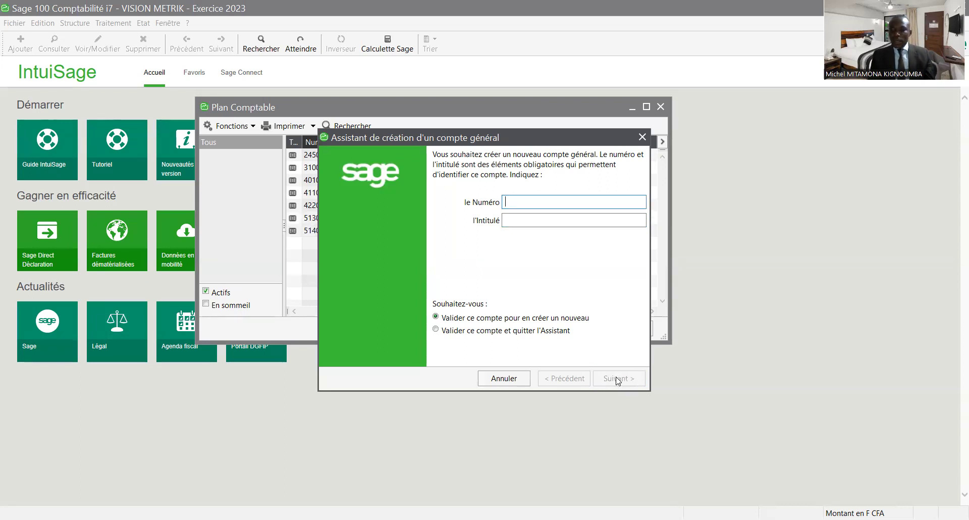
{"action": "type", "text": "5"}
{"action": "type", "text": "2100001"}
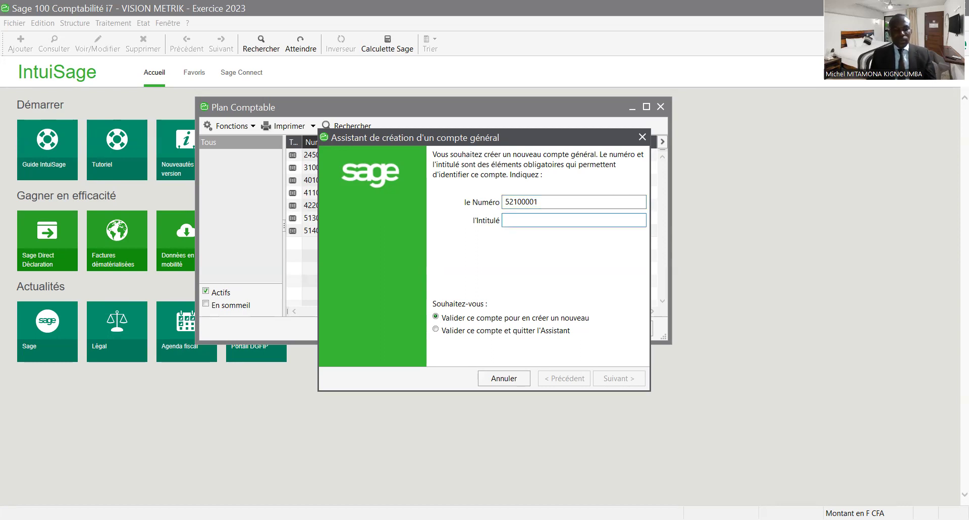
{"action": "type", "text": "BA"}
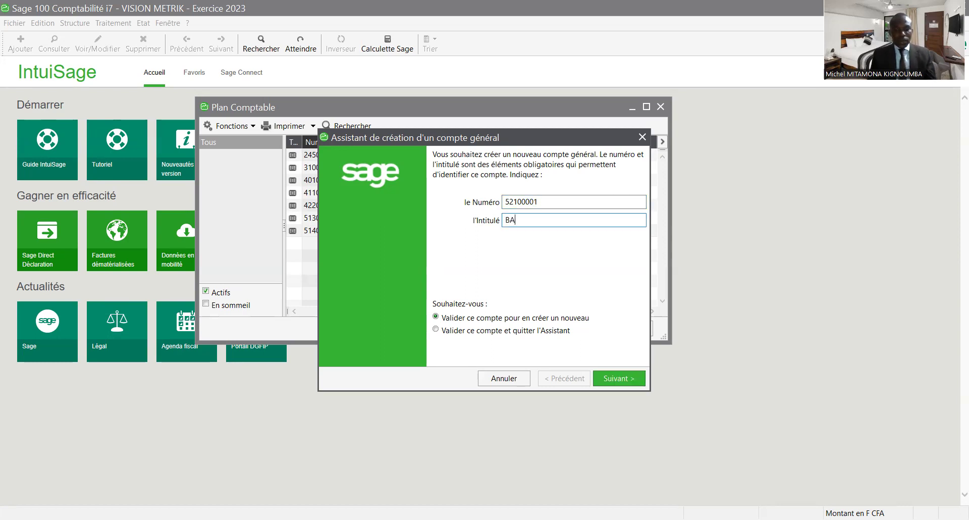
{"action": "type", "text": "NQUE"}
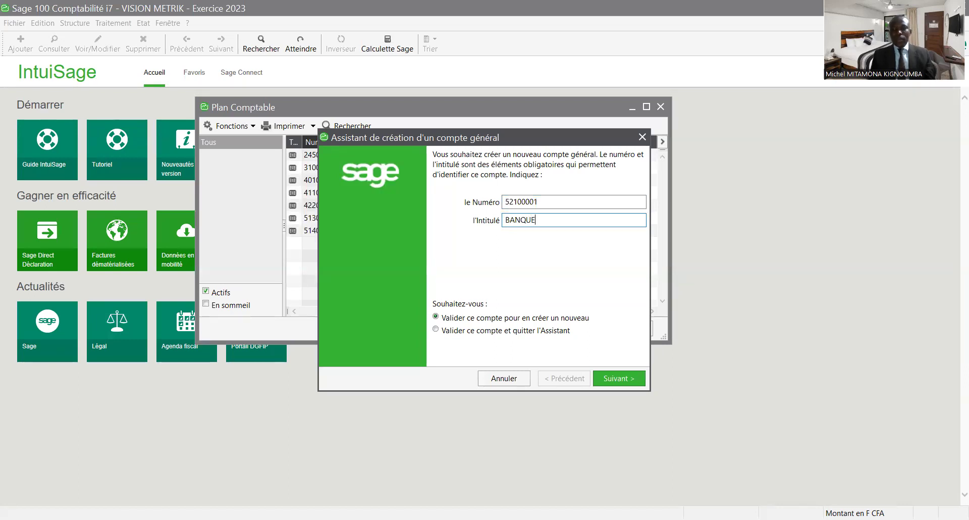
- Save 52100001 BANQUE, then create 57100001 CAISSE and 58500001 VIREMENT DE FONDS
{"action": "key", "text": "Return"}
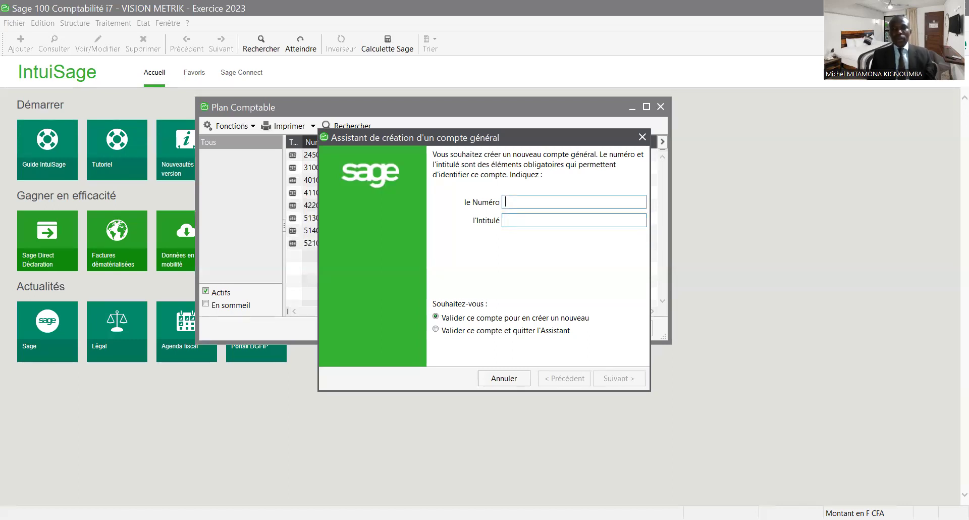
{"action": "type", "text": "57"}
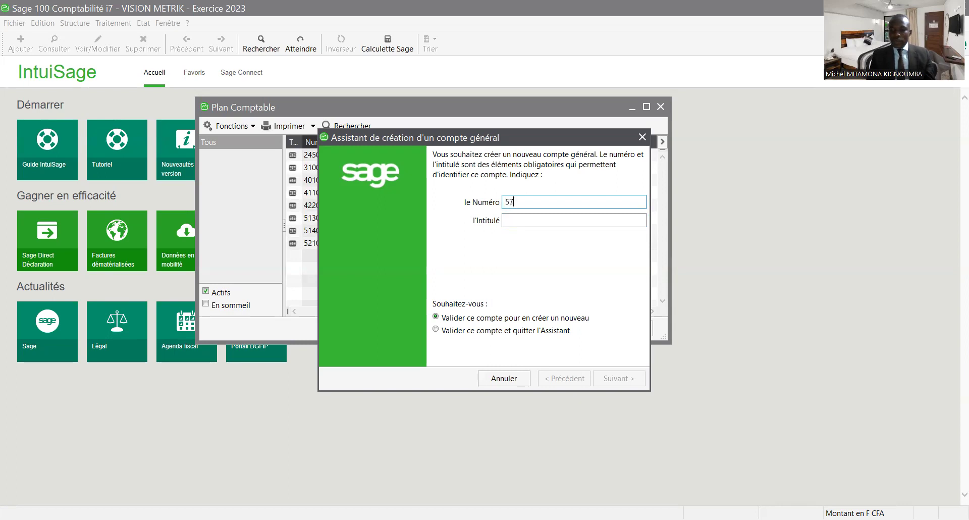
{"action": "type", "text": "10"}
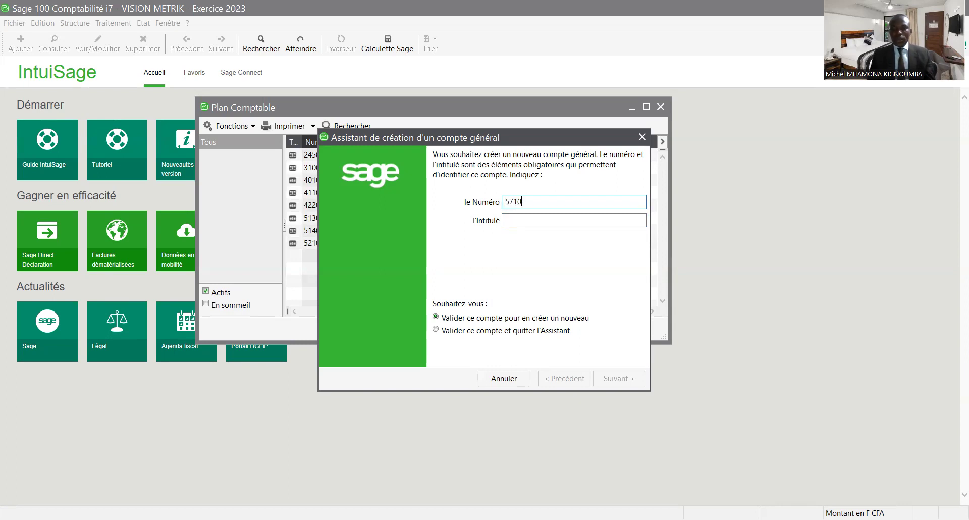
{"action": "type", "text": "0001"}
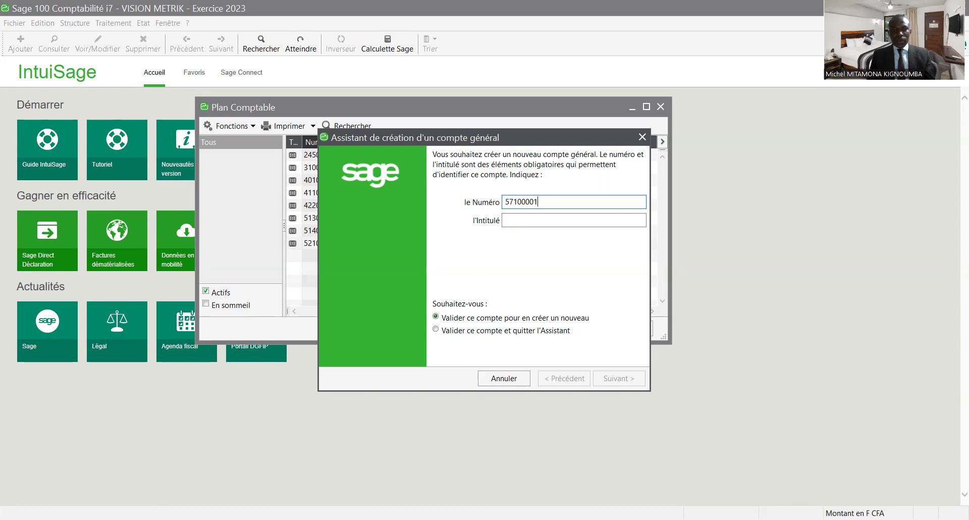
{"action": "type", "text": "CA"}
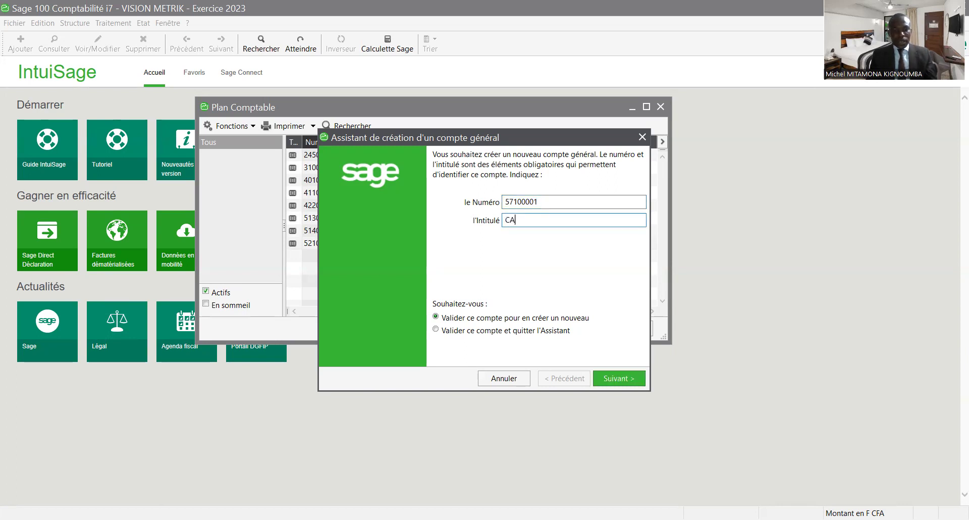
{"action": "type", "text": "ISSE"}
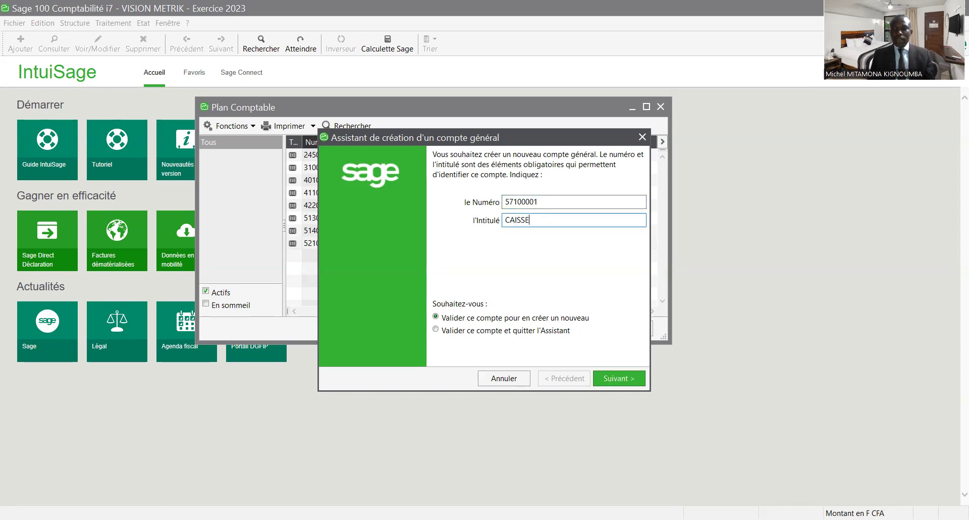
{"action": "key", "text": "Return"}
{"action": "type", "text": "5"}
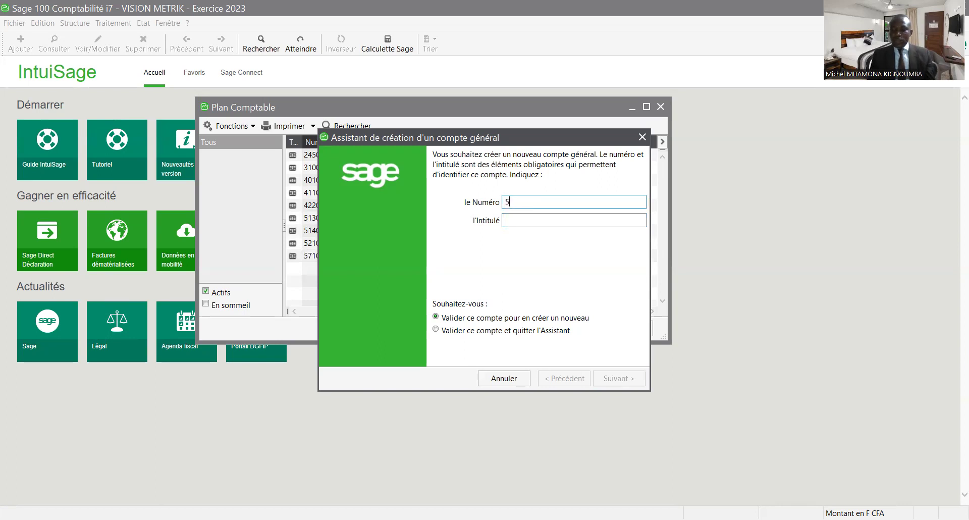
{"action": "type", "text": "850"}
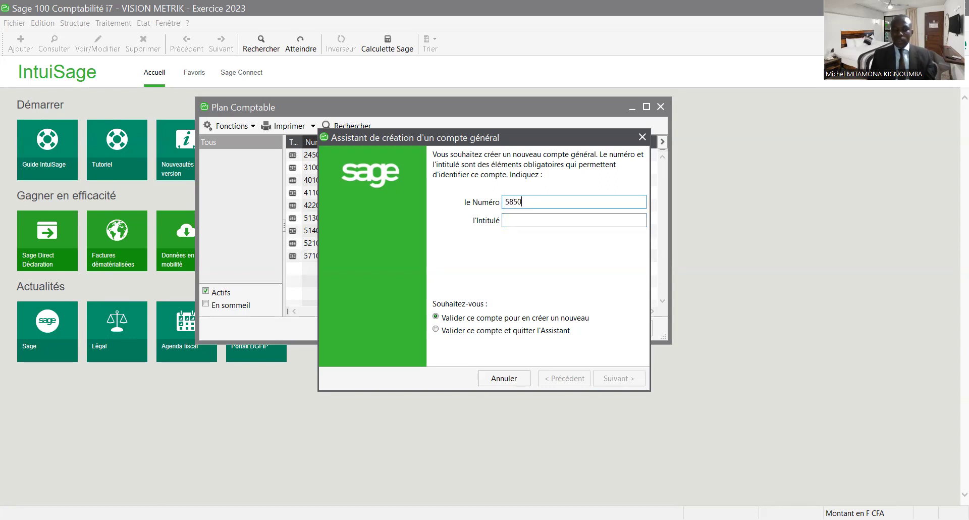
{"action": "type", "text": "0001"}
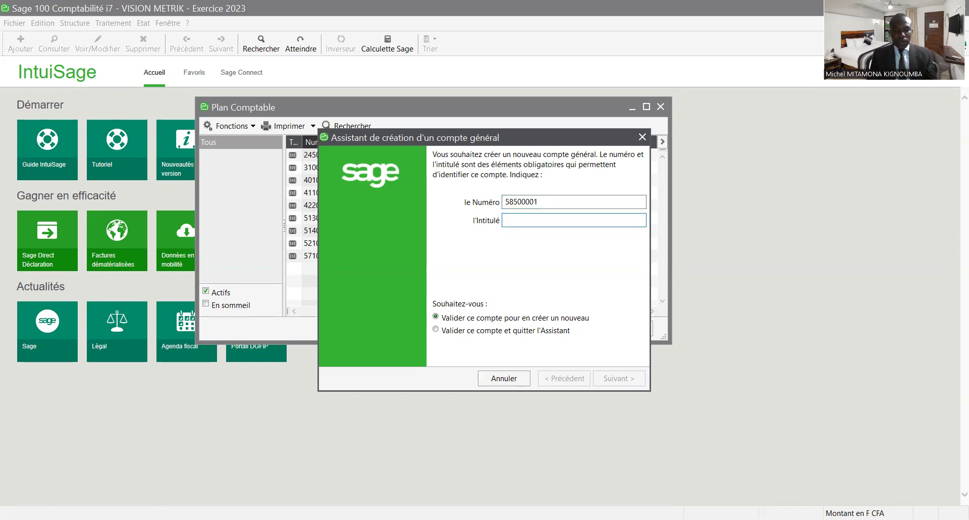
{"action": "type", "text": "VIREMENT DES"}
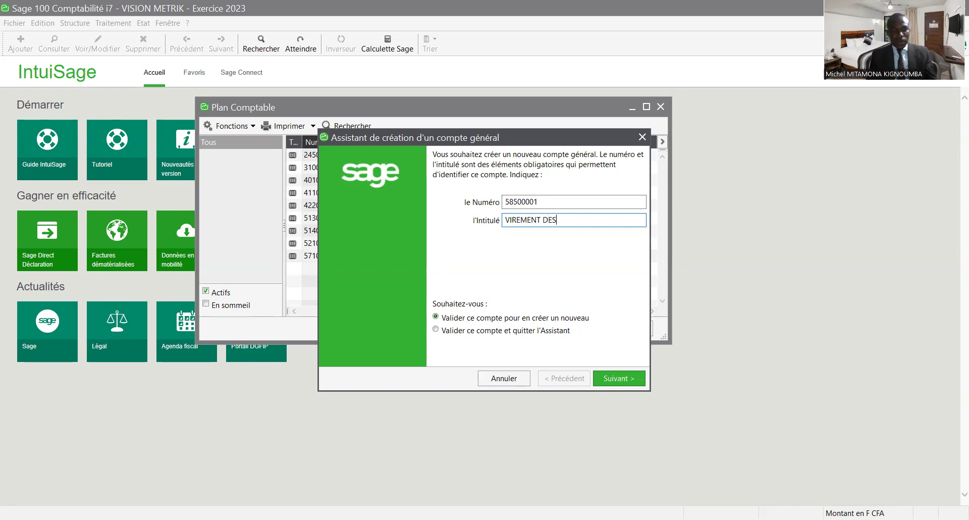
{"action": "key", "text": "BackSpace"}
{"action": "type", "text": "FONDS"}
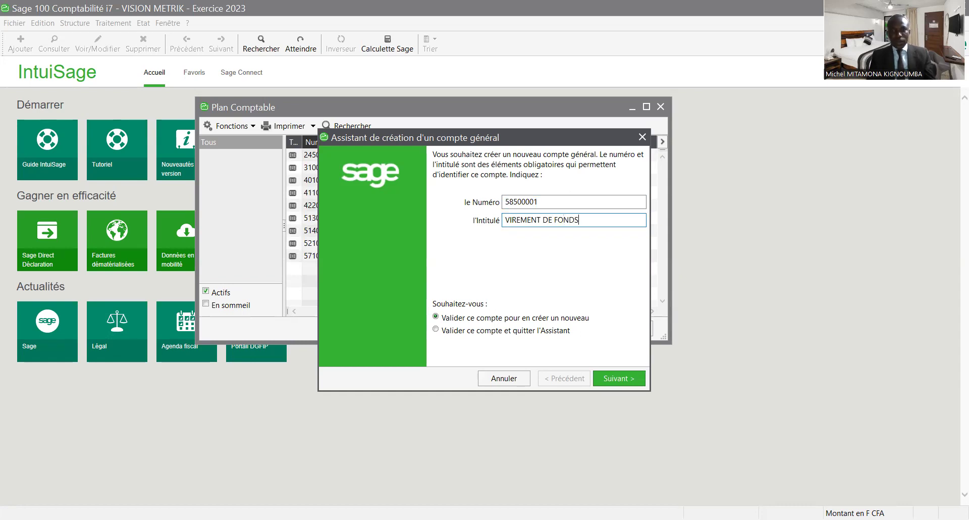
{"action": "key", "text": "Return"}
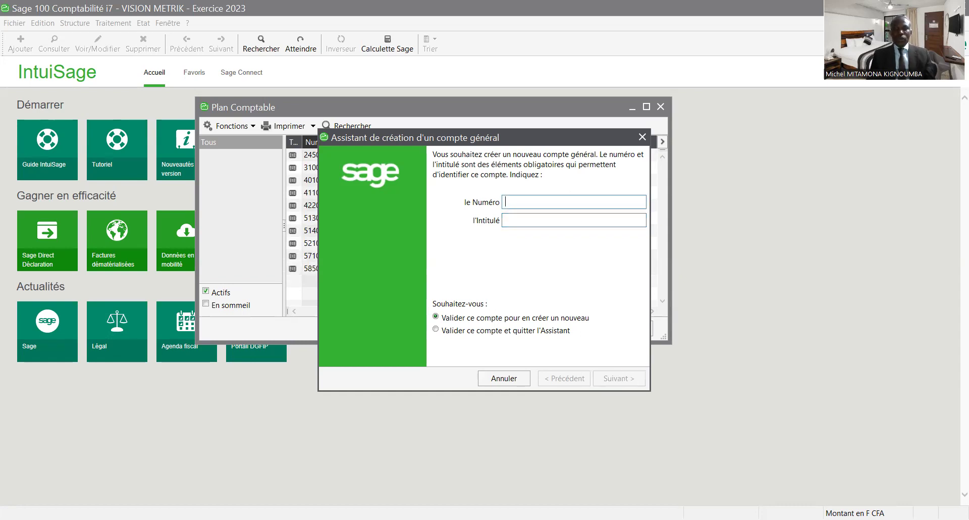
- Create account 60100001 titled ACHAT DE MARCHANDISES
{"action": "type", "text": "6"}
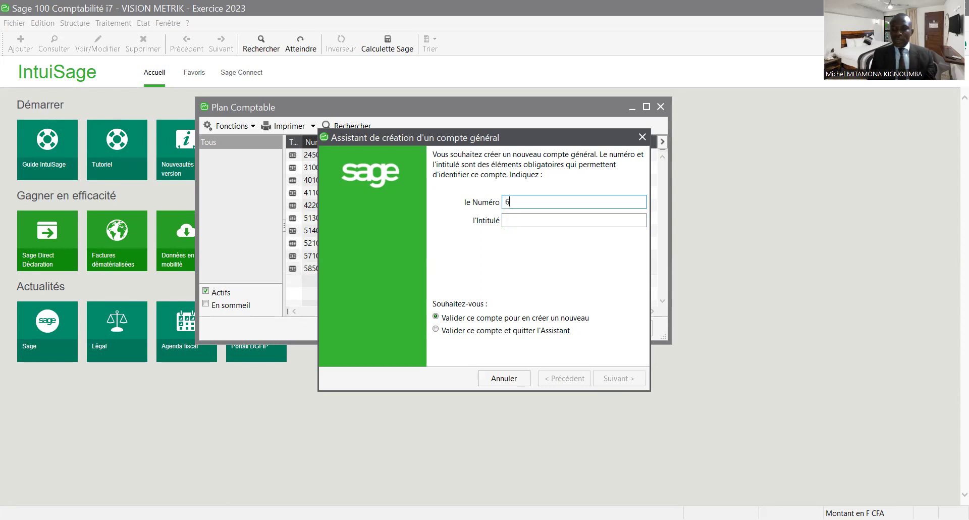
{"action": "type", "text": "01"}
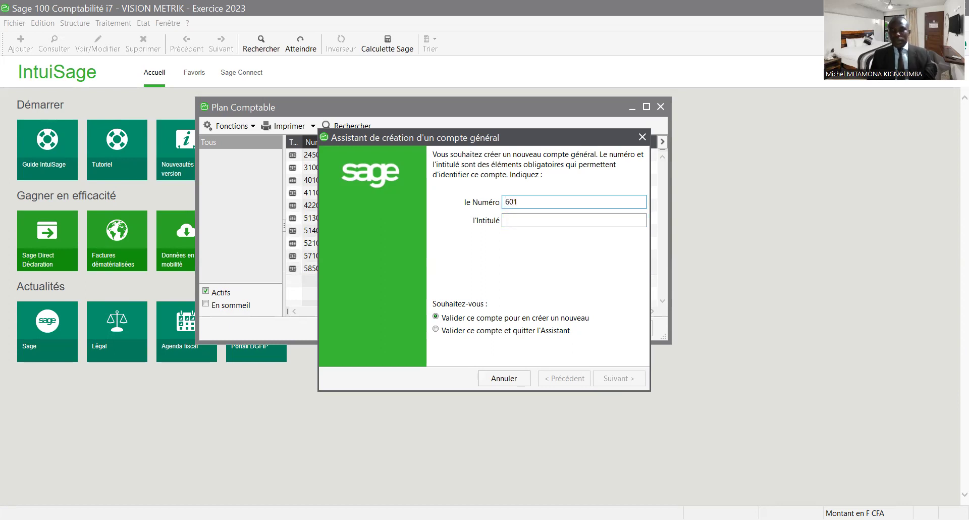
{"action": "type", "text": "00"}
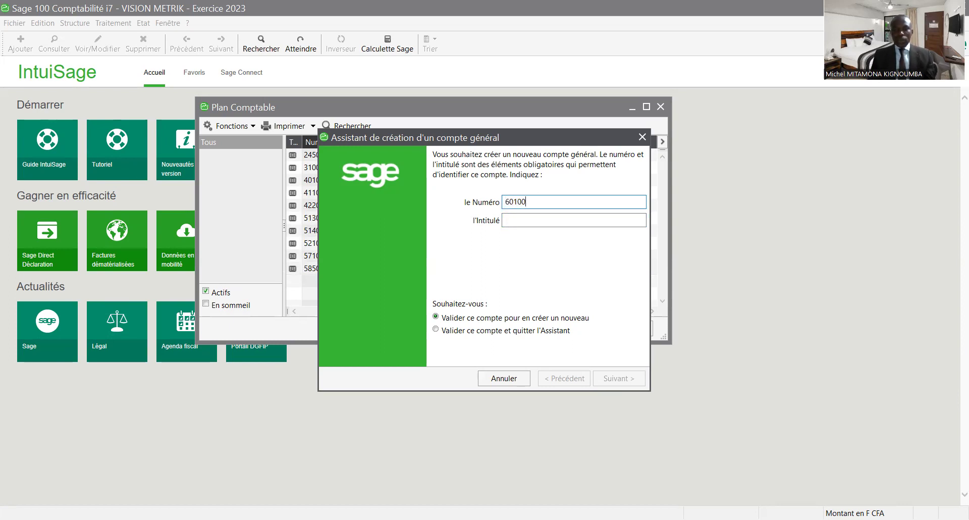
{"action": "type", "text": "001"}
{"action": "key", "text": "Tab"}
{"action": "type", "text": "AC"}
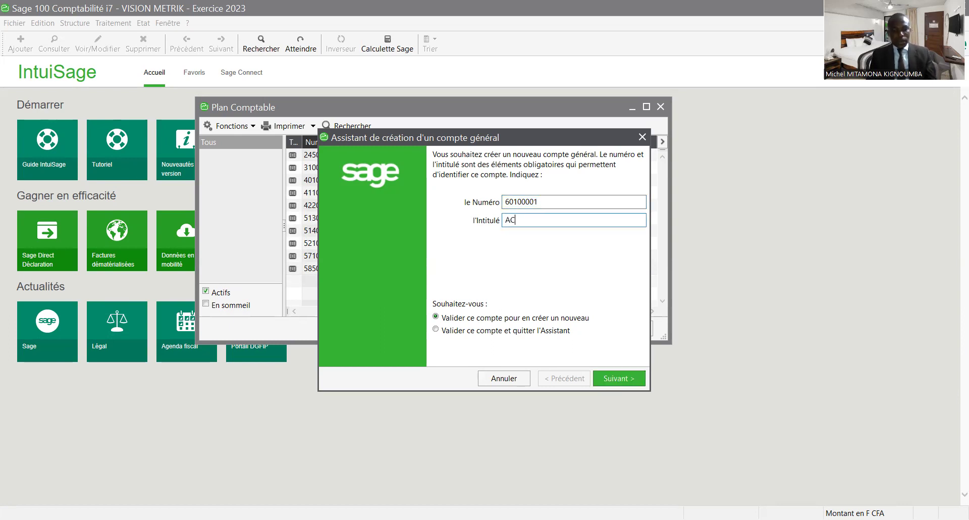
{"action": "type", "text": "HAT DES MARCHA"}
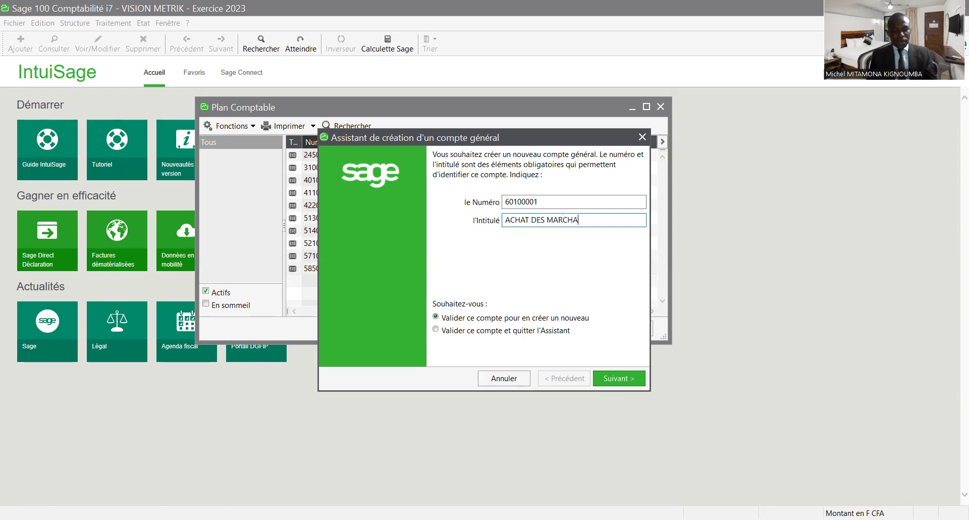
{"action": "type", "text": "NDISES"}
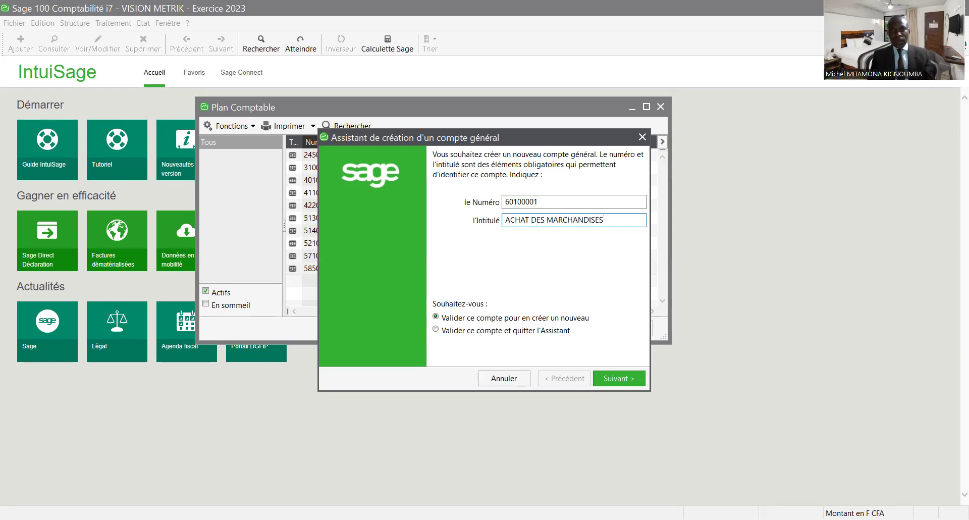
{"action": "left_click", "coordinate": [545, 221]}
{"action": "key", "text": "BackSpace"}
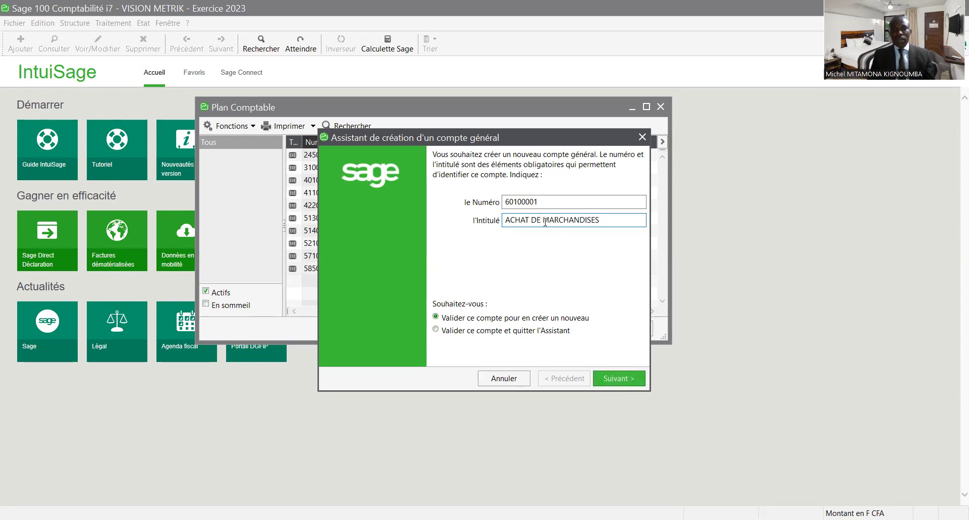
{"action": "left_click", "coordinate": [616, 382]}
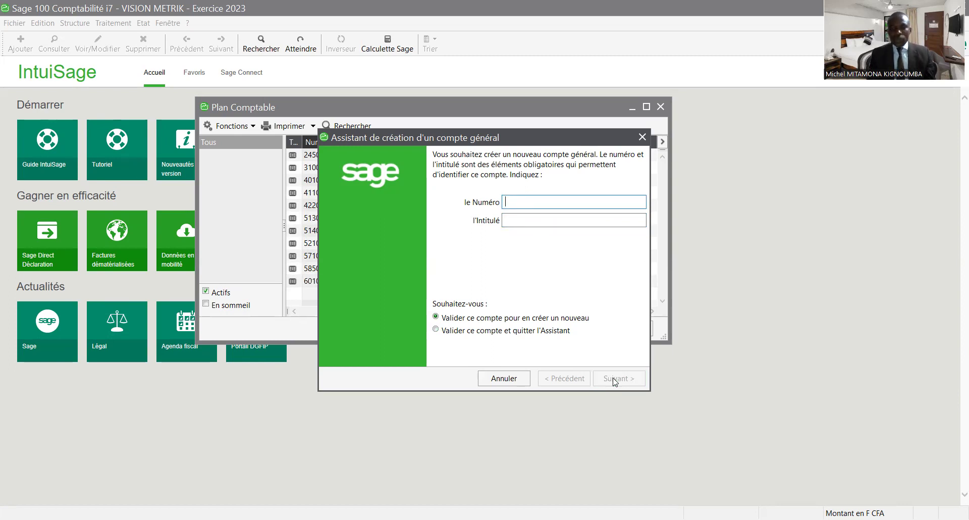
- Create accounts 60510001 EAU and 60520001 ELECTRICITE
{"action": "type", "text": "6051000"}
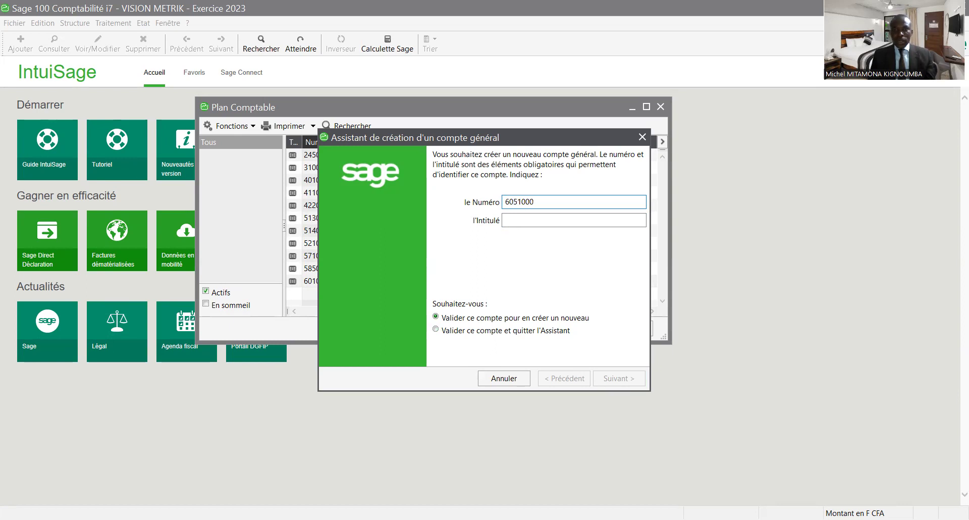
{"action": "type", "text": "1"}
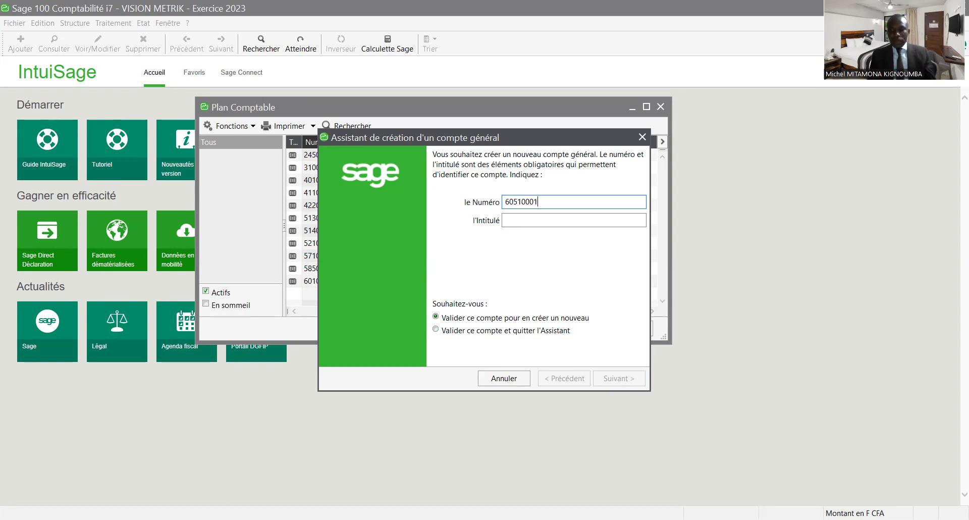
{"action": "key", "text": "Tab"}
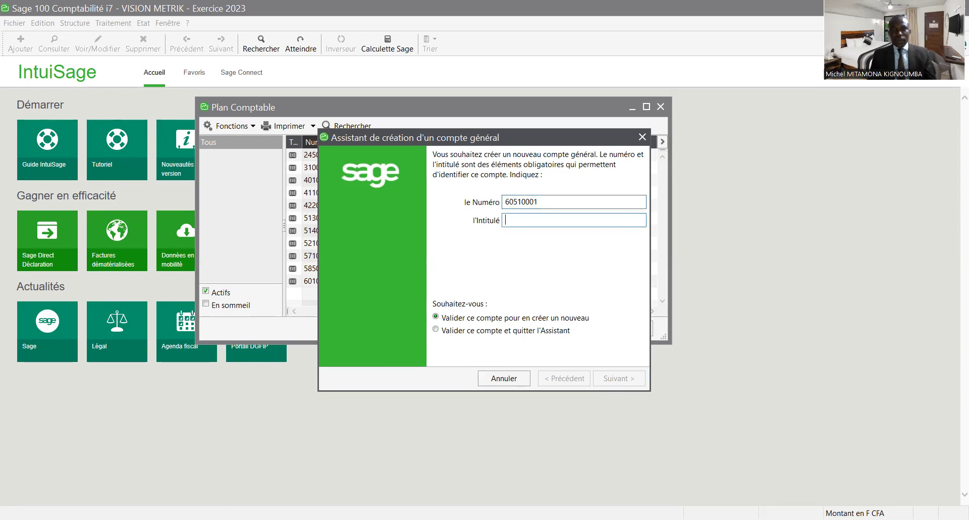
{"action": "type", "text": "EAU"}
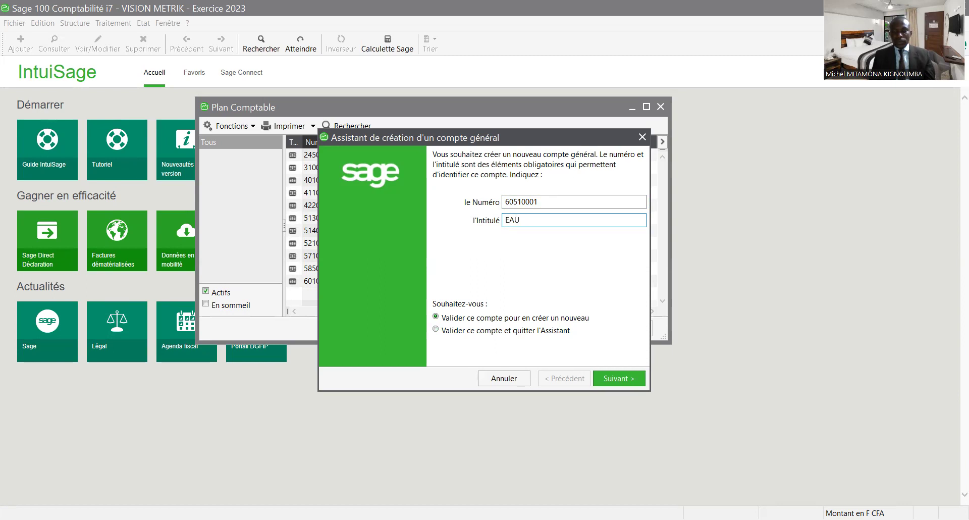
{"action": "key", "text": "Return"}
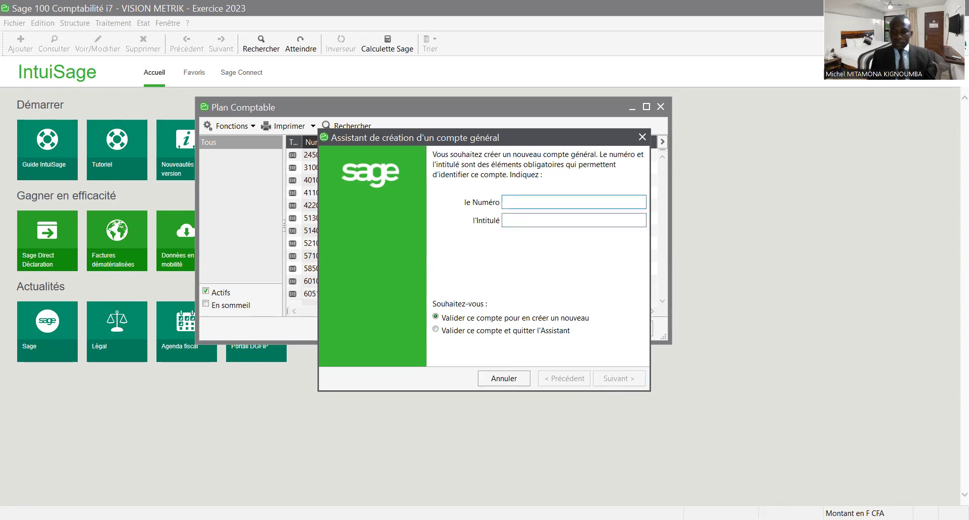
{"action": "type", "text": "60520001"}
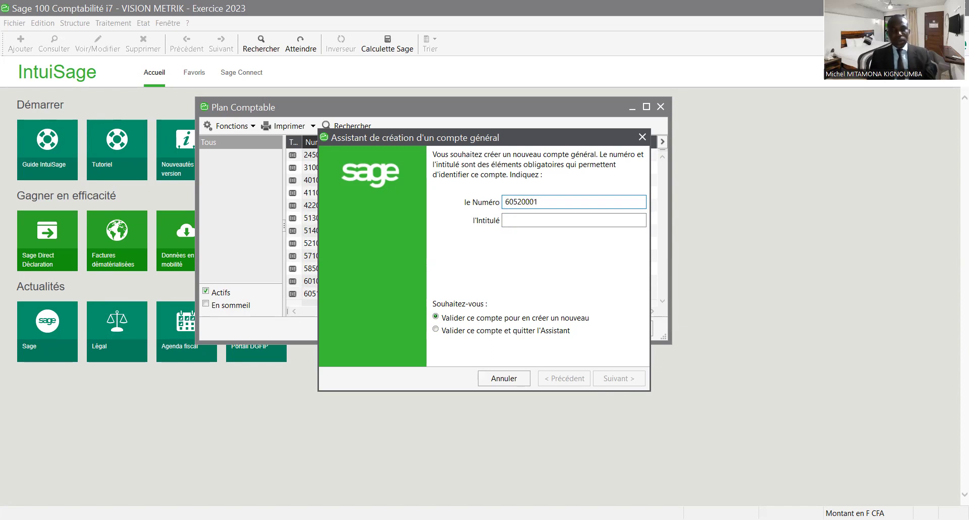
{"action": "key", "text": "Tab"}
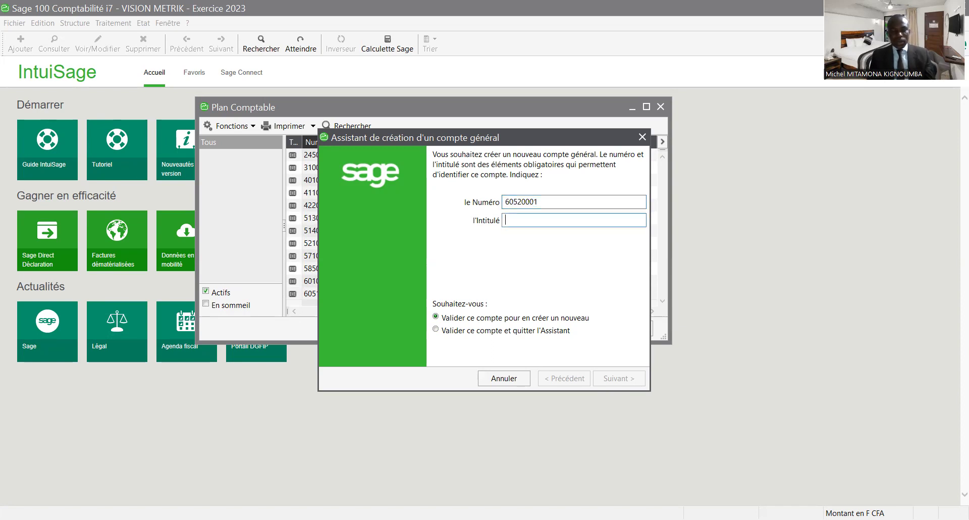
{"action": "type", "text": "ELEC"}
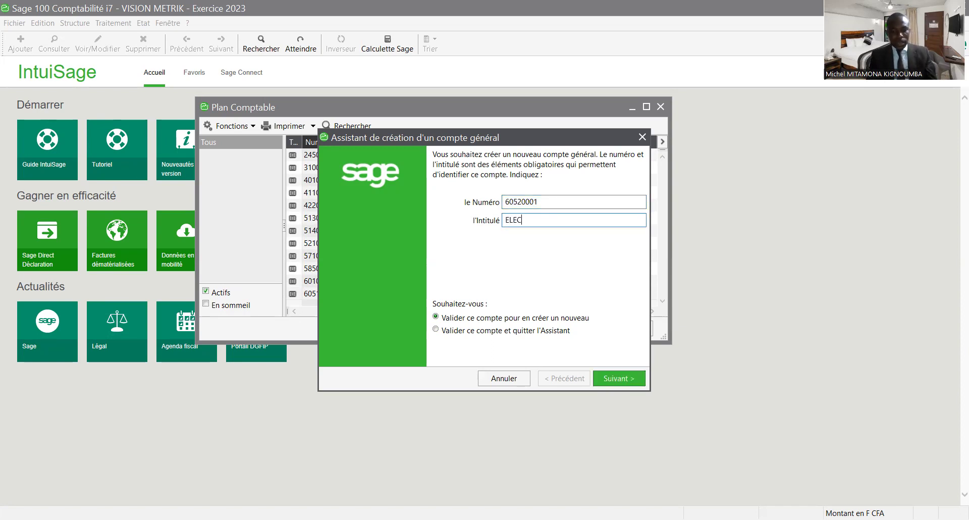
{"action": "type", "text": "TRICIT"}
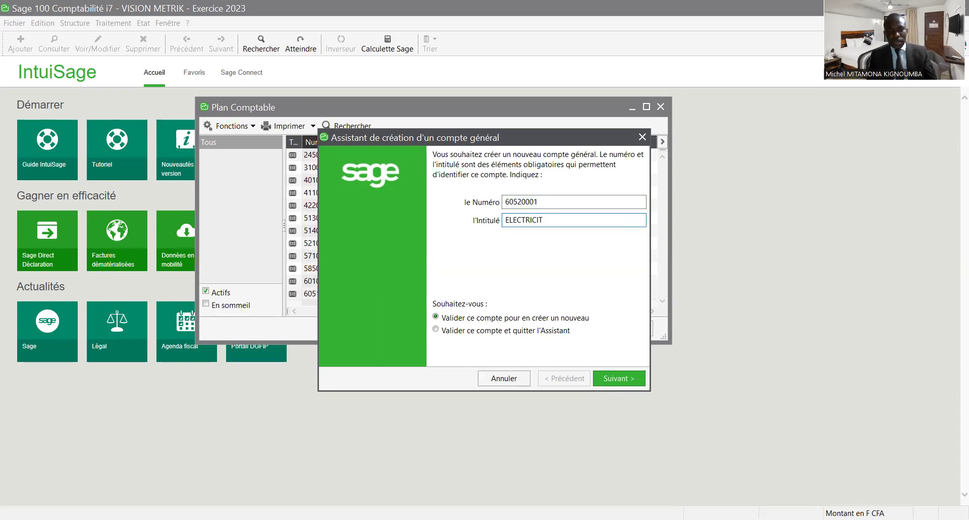
{"action": "type", "text": "E"}
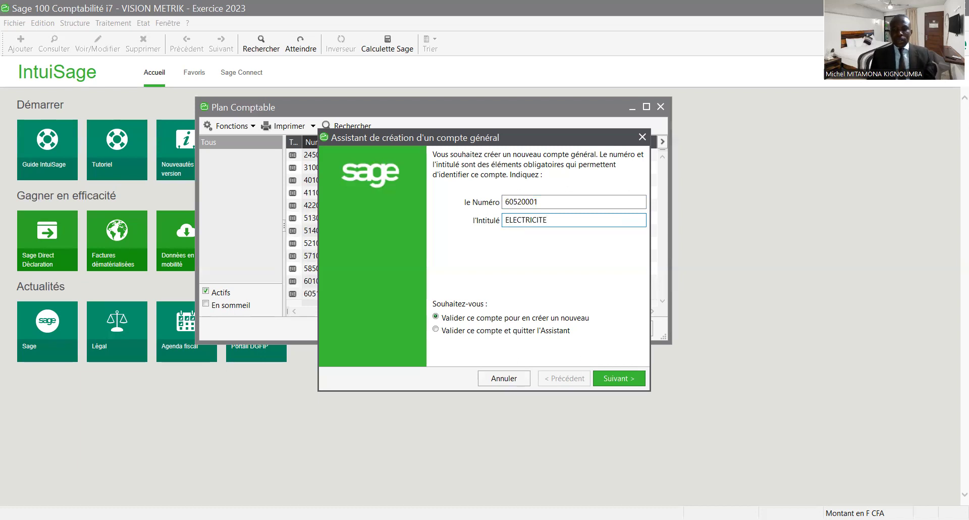
{"action": "key", "text": "Return"}
- Create general account 66000001 titled CHARGE DU PERSONNEL
{"action": "type", "text": "660"}
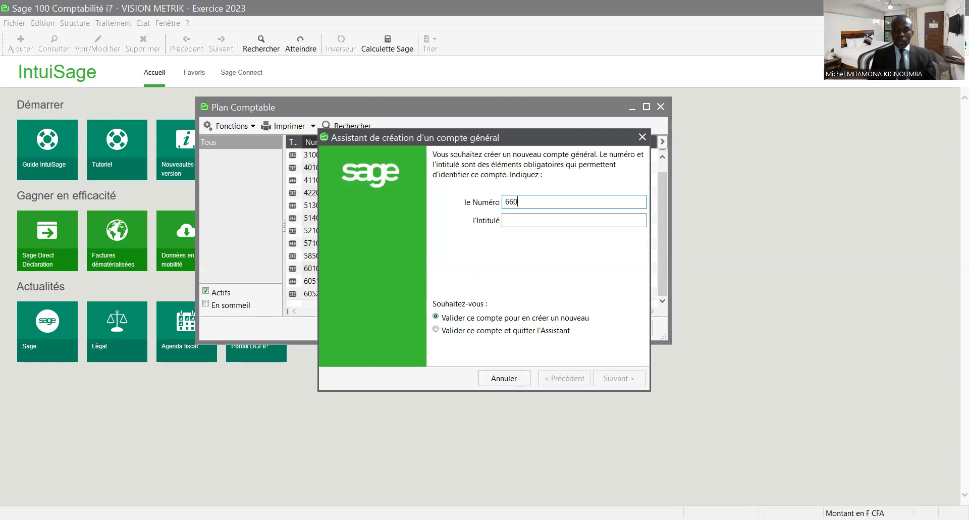
{"action": "type", "text": "00001"}
{"action": "left_click", "coordinate": [505, 220]}
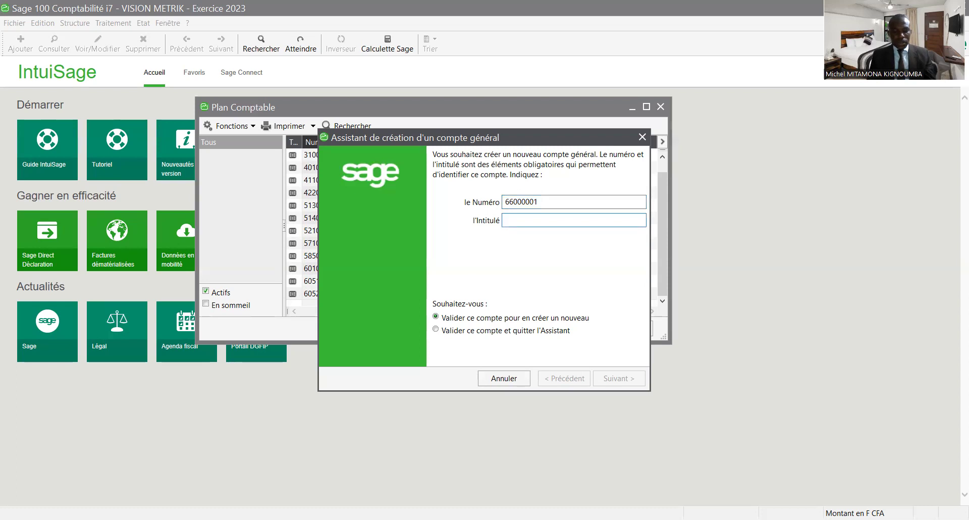
{"action": "type", "text": "C"}
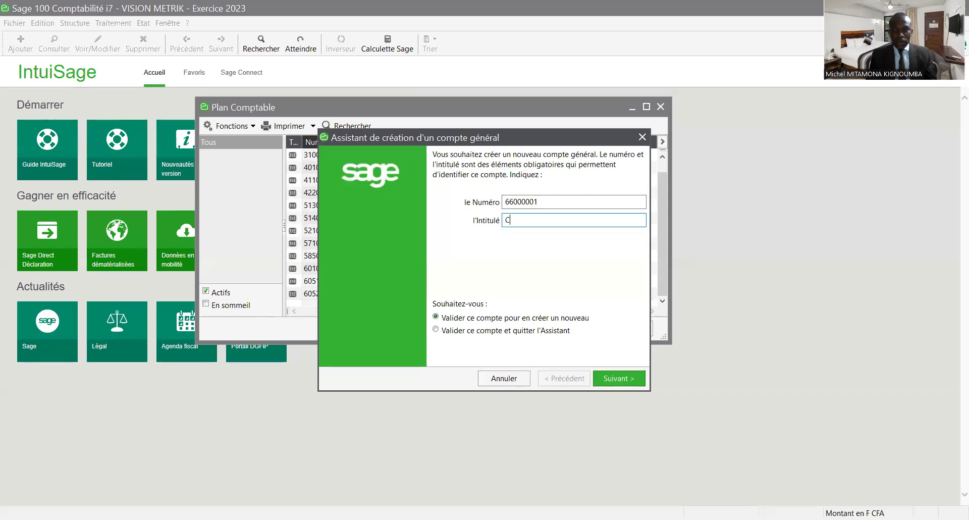
{"action": "type", "text": "HARG"}
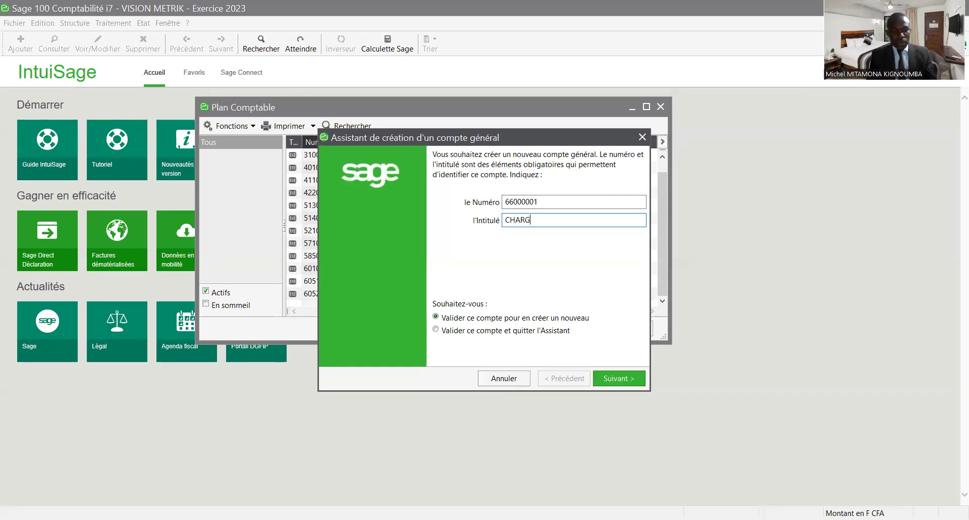
{"action": "type", "text": "E DU PERSONNEL"}
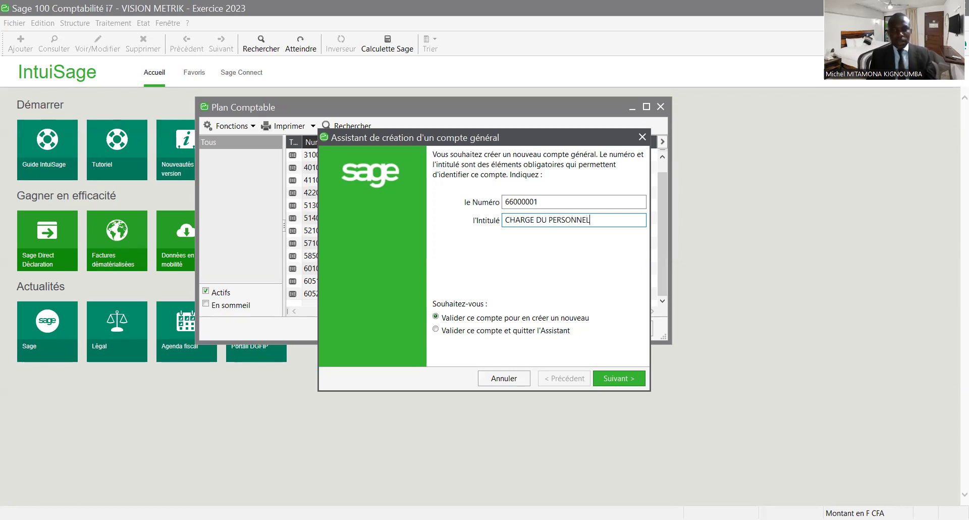
{"action": "key", "text": "Tab"}
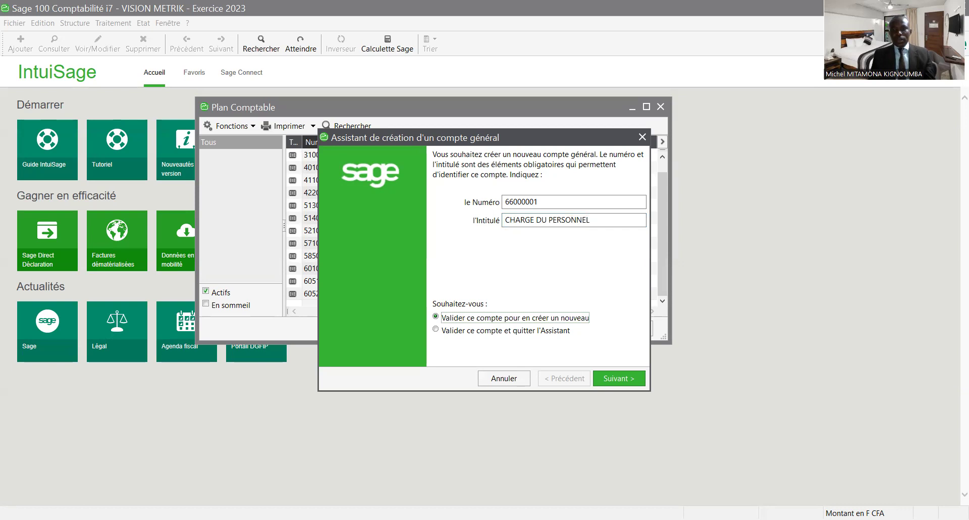
{"action": "key", "text": "Return"}
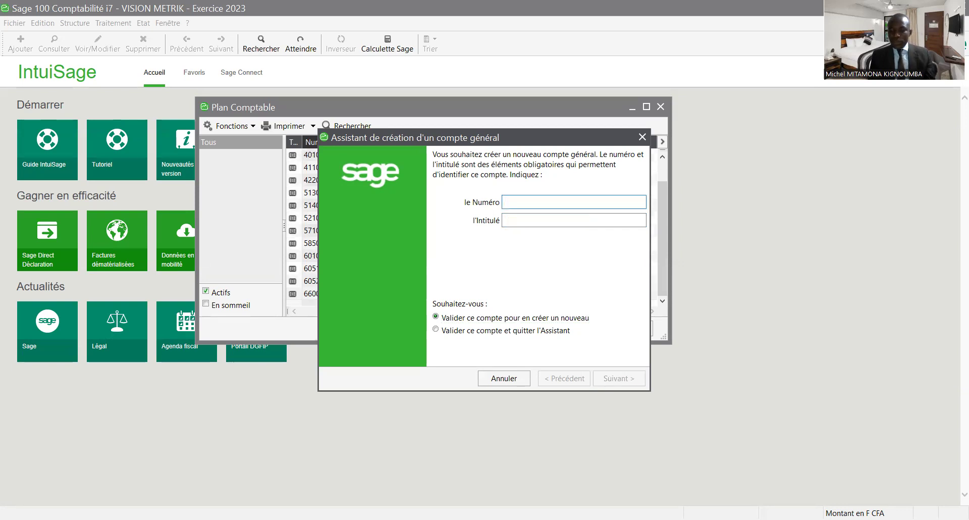
- Create general account 60310001 titled VARIATION DE STOCK DE MARCHANDISES
{"action": "type", "text": "6"}
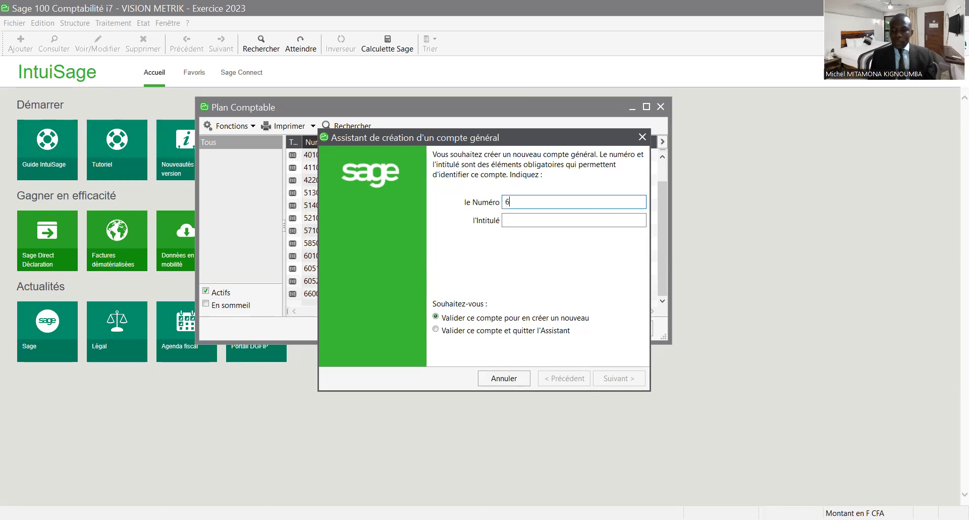
{"action": "type", "text": "031"}
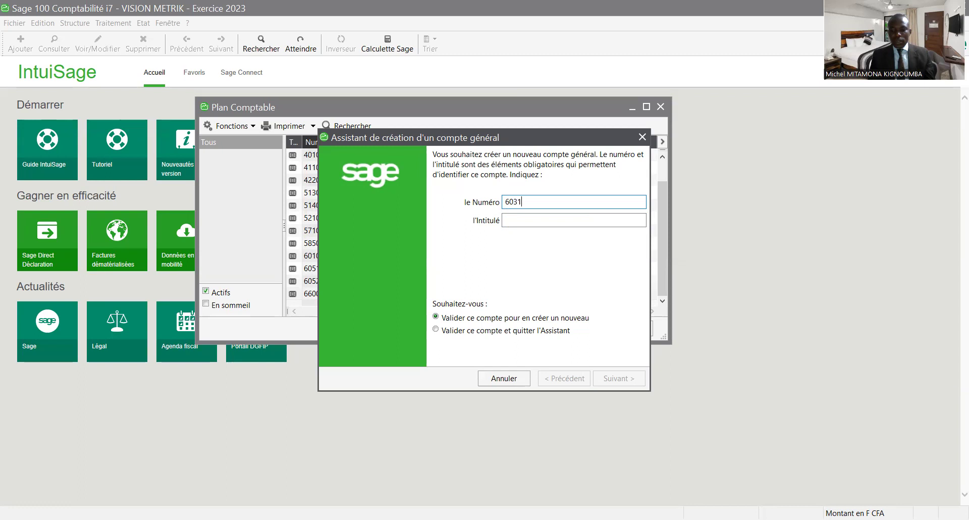
{"action": "type", "text": "000"}
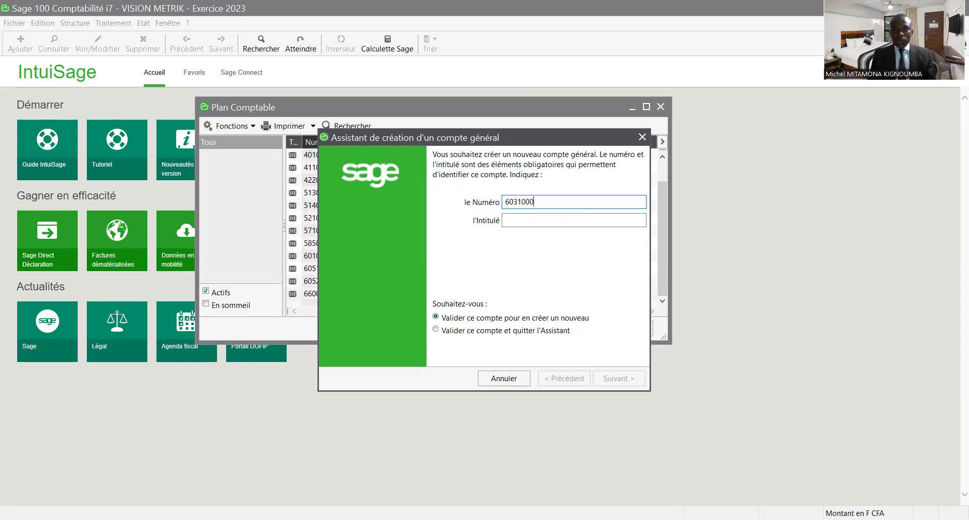
{"action": "type", "text": "1"}
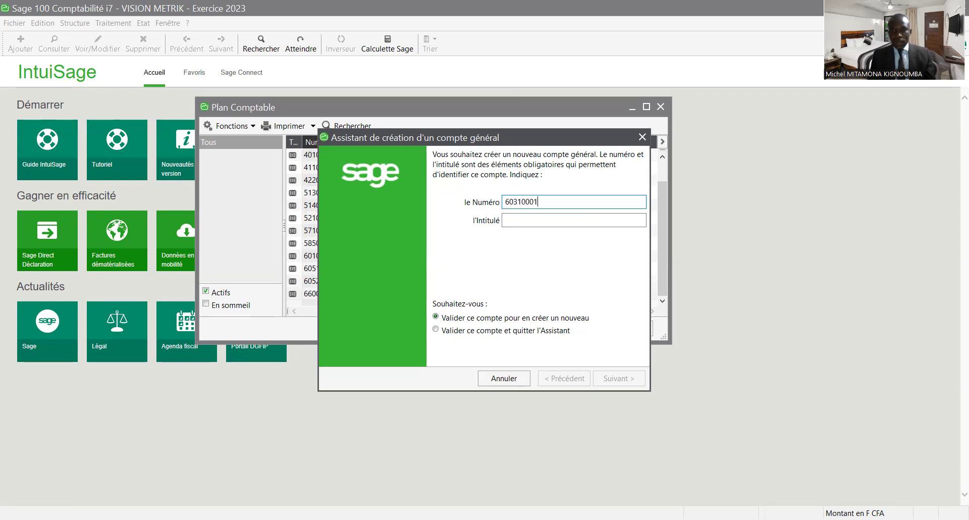
{"action": "left_click", "coordinate": [505, 220]}
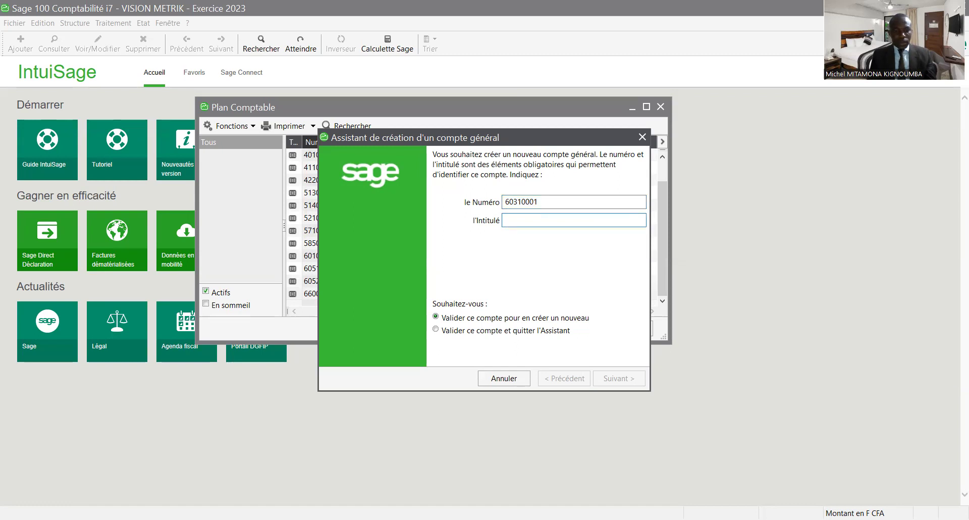
{"action": "type", "text": "VA"}
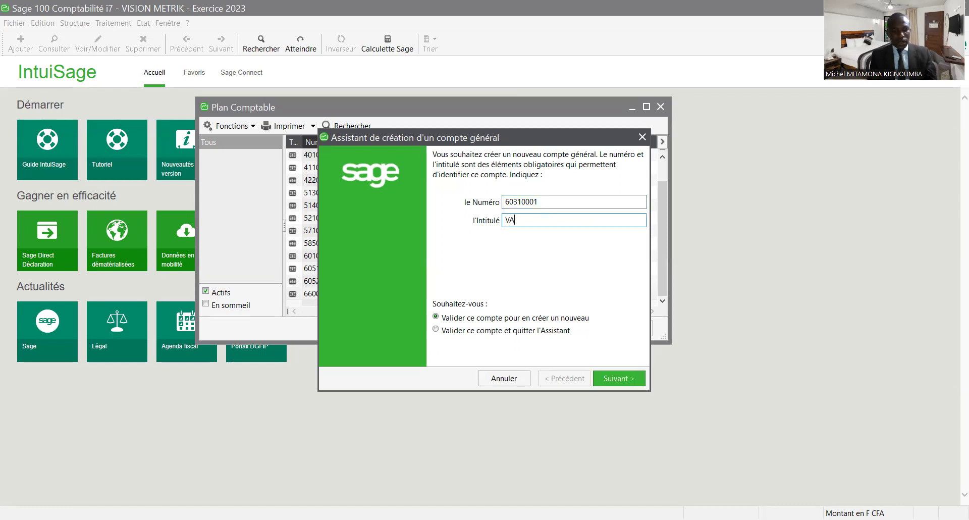
{"action": "type", "text": "RIATIO"}
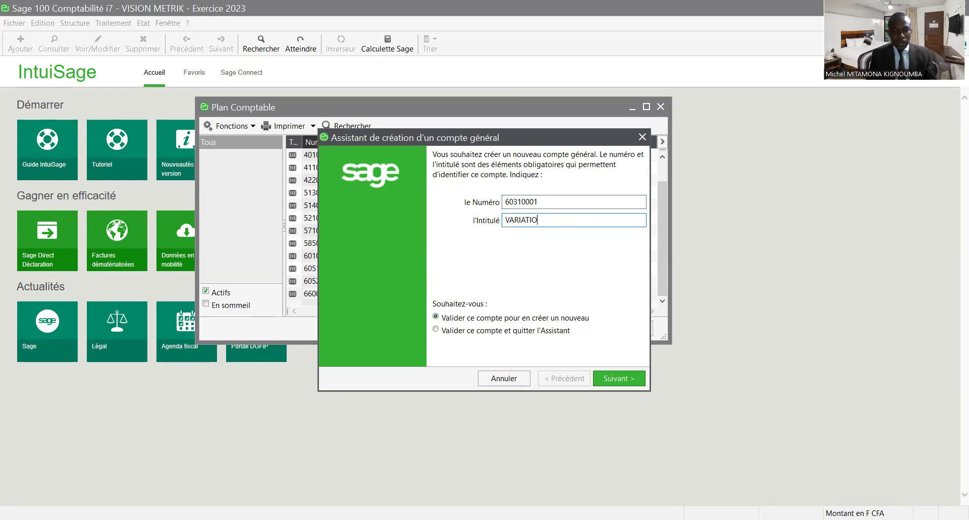
{"action": "type", "text": "N DE STOCK DE M"}
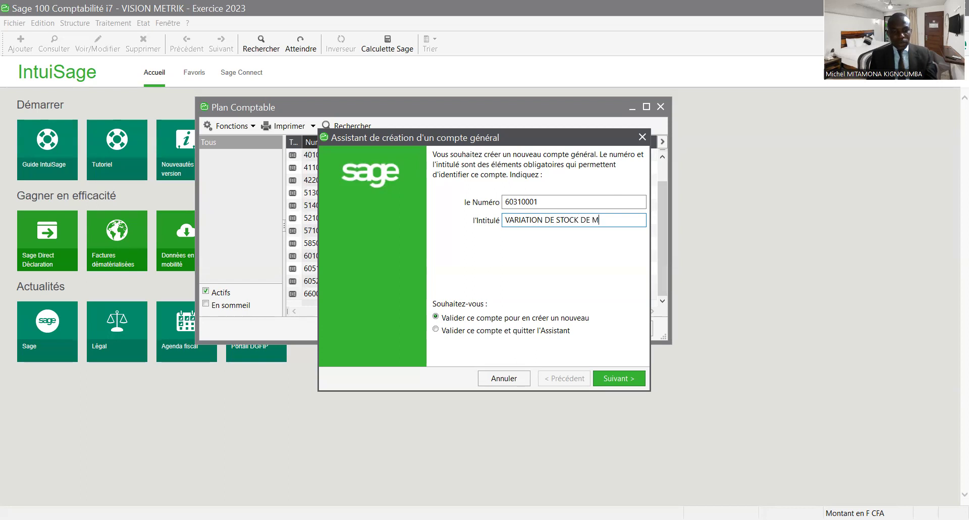
{"action": "type", "text": "ARCHANDISES"}
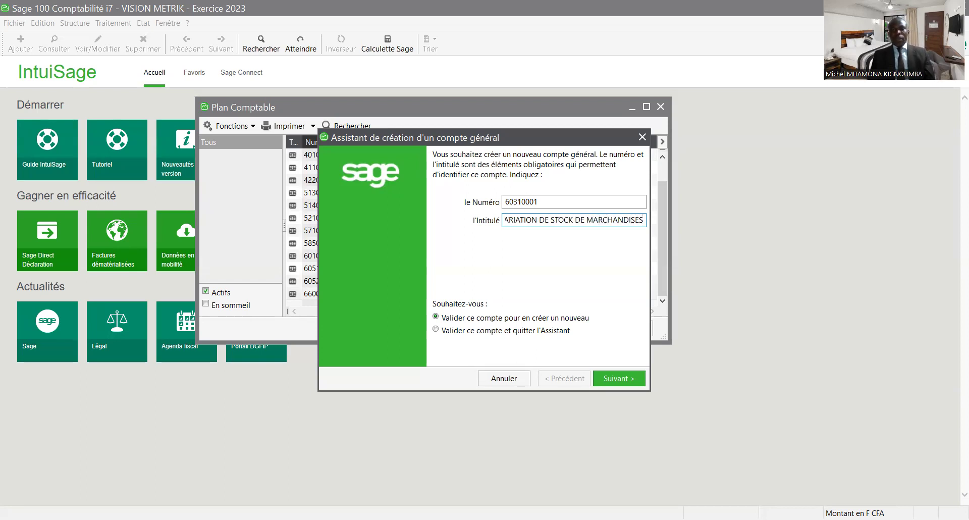
{"action": "left_click", "coordinate": [615, 382]}
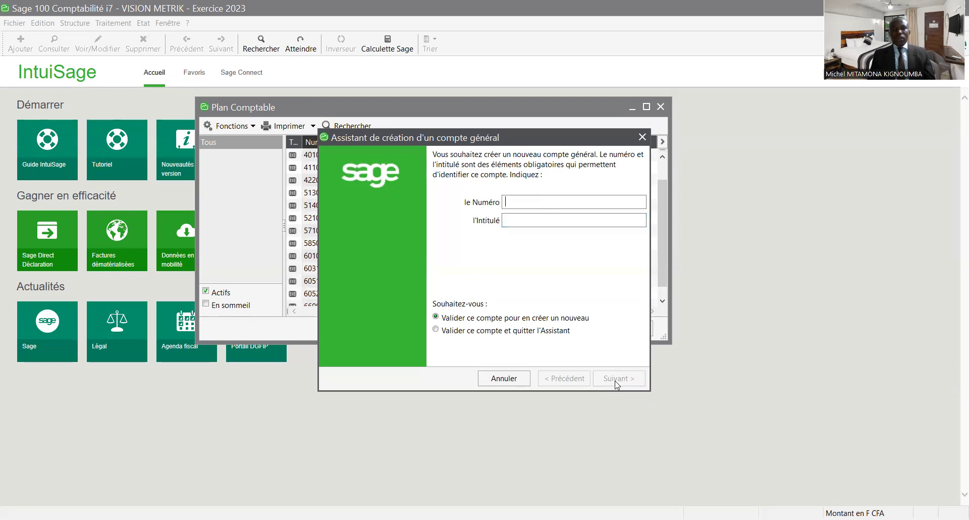
- Add account 70100001 VENTE DE MARCHANDISES, then close the wizard and Plan Comptable
{"action": "type", "text": "7010000"}
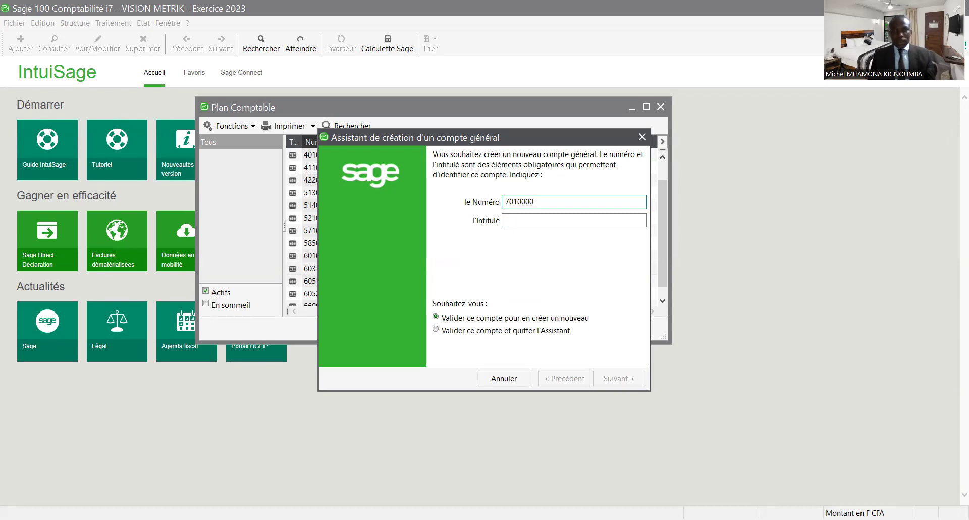
{"action": "type", "text": "1"}
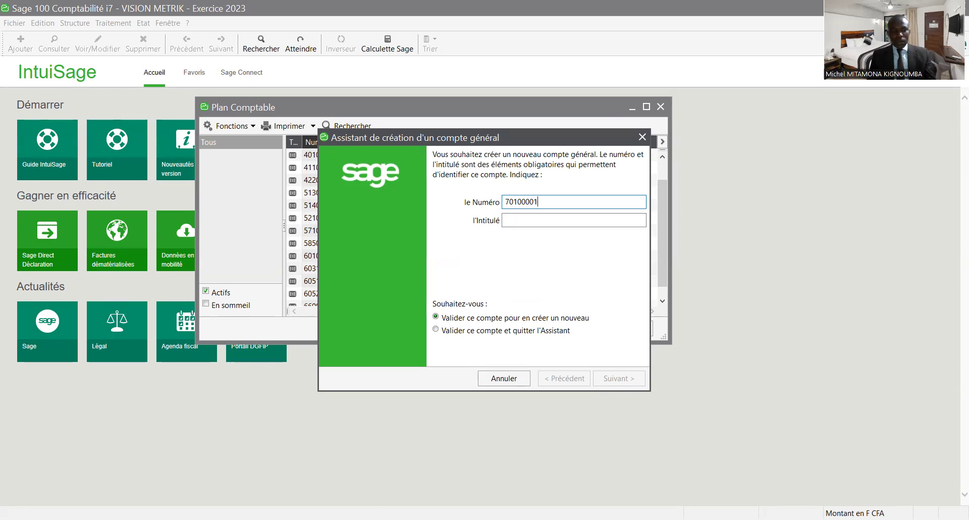
{"action": "left_click", "coordinate": [506, 220]}
{"action": "type", "text": "VE"}
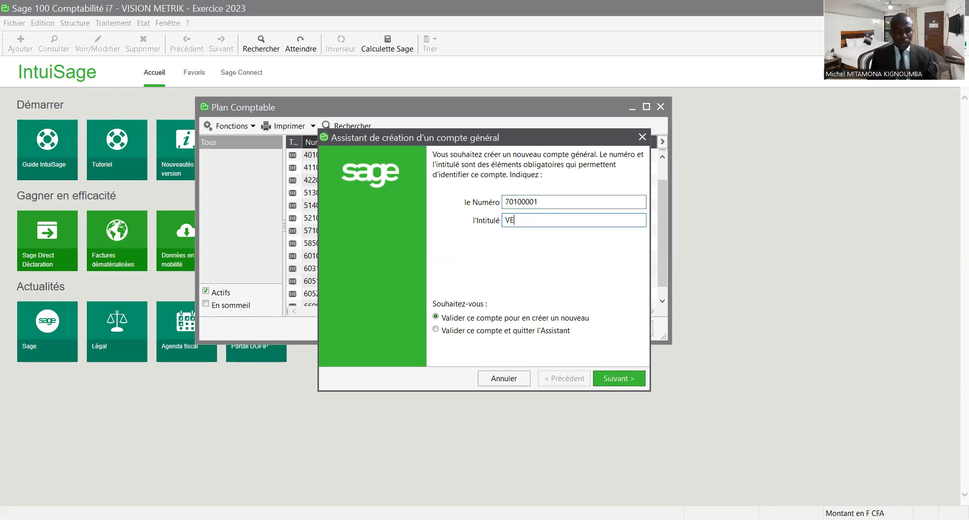
{"action": "type", "text": "NTE DE "}
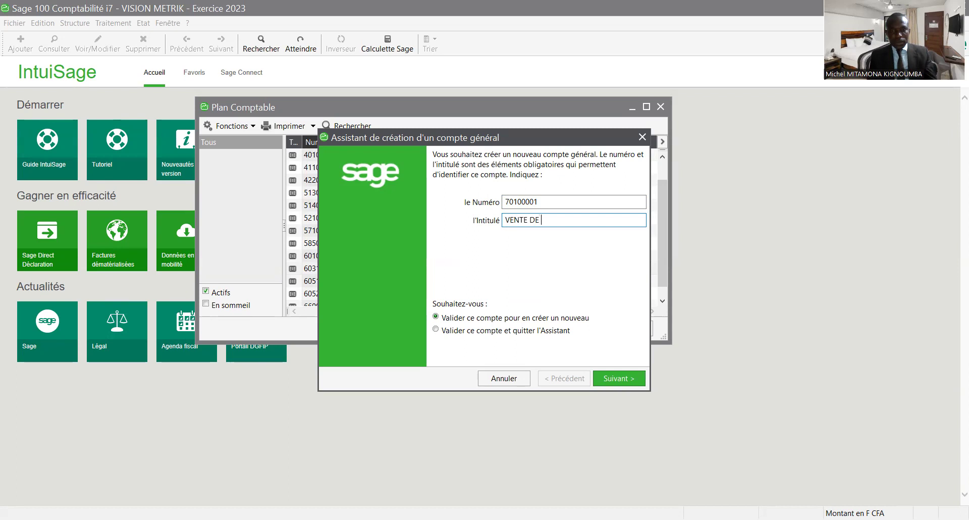
{"action": "type", "text": "MARC"}
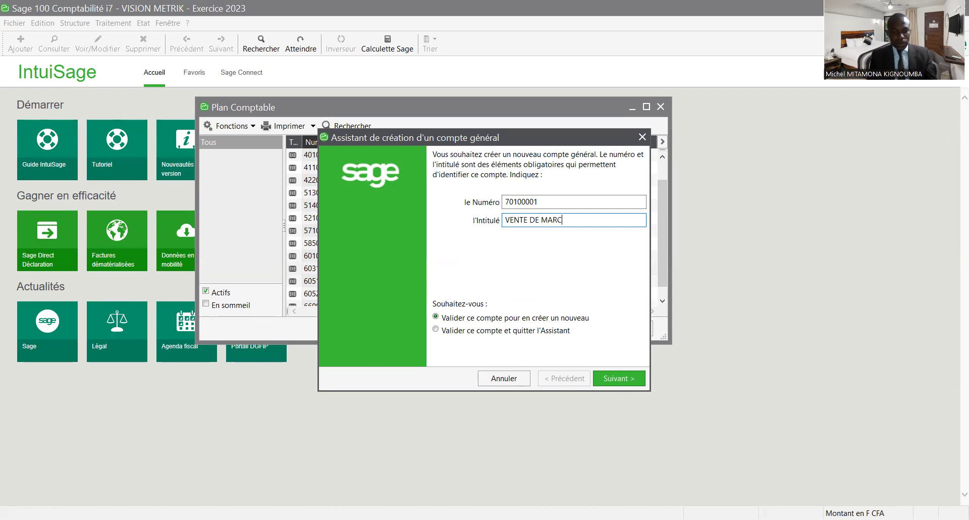
{"action": "type", "text": "HANDISES"}
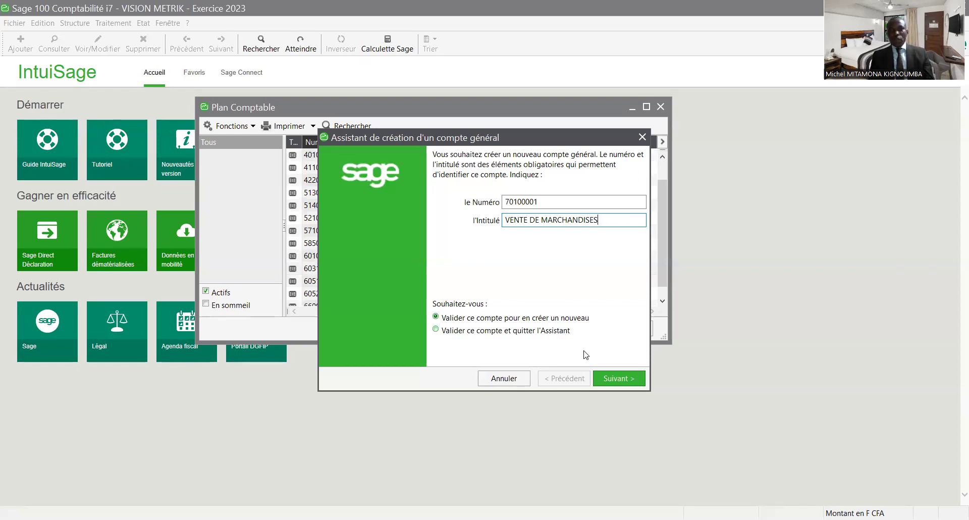
{"action": "left_click", "coordinate": [615, 381]}
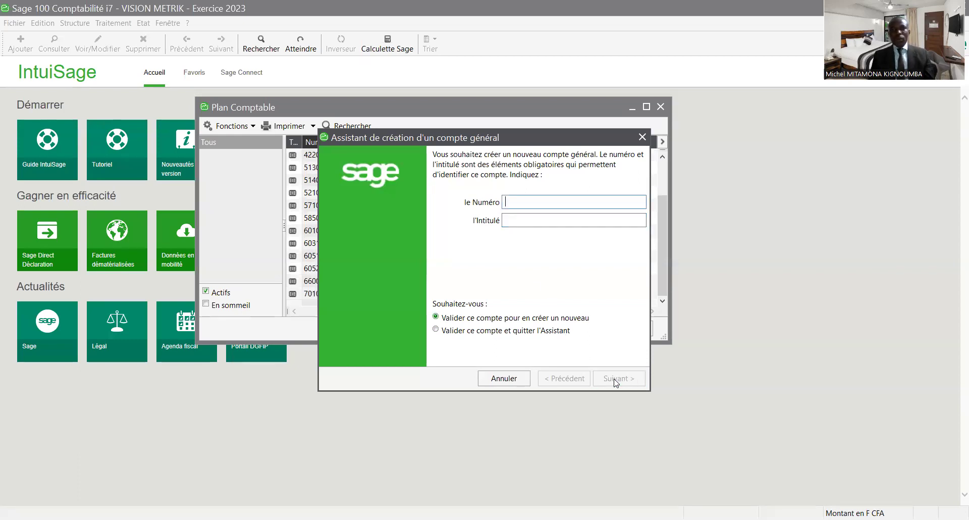
{"action": "left_click", "coordinate": [642, 138]}
{"action": "left_click", "coordinate": [660, 107]}
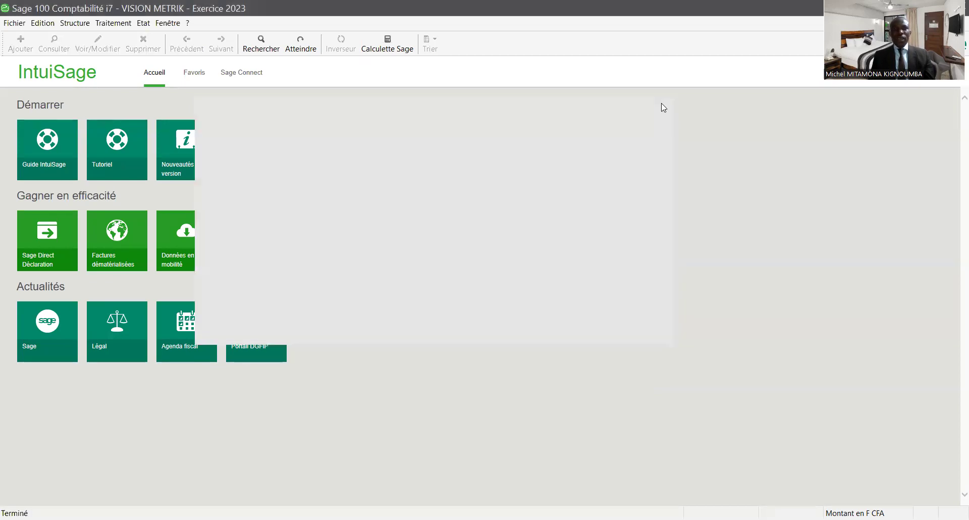
- Reopen the Plan comptable and create account 61000001 titled TRANSPORT
{"action": "left_click", "coordinate": [75, 23]}
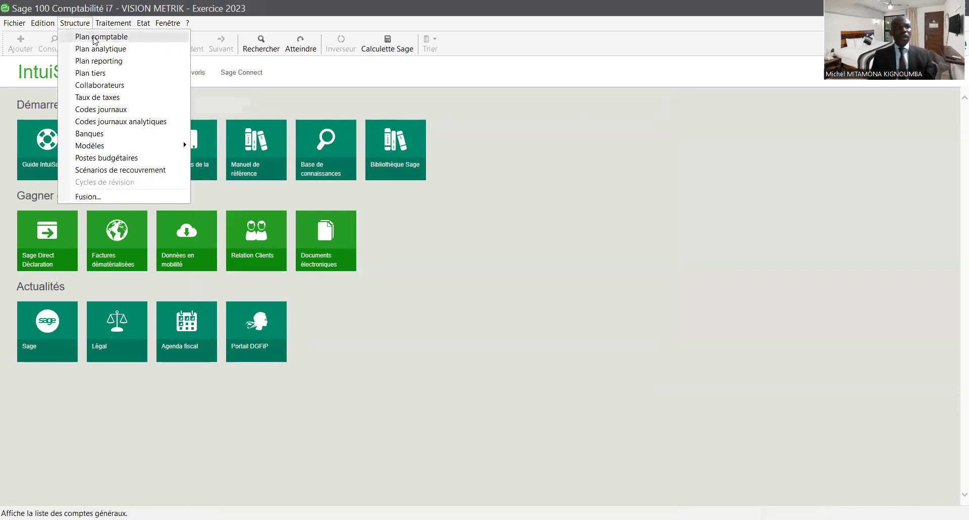
{"action": "left_click", "coordinate": [94, 41]}
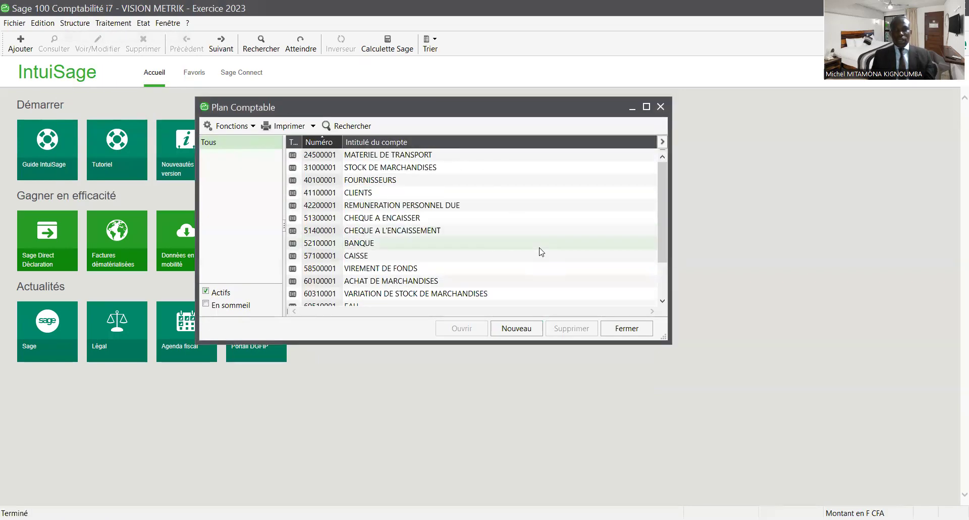
{"action": "left_click", "coordinate": [525, 327]}
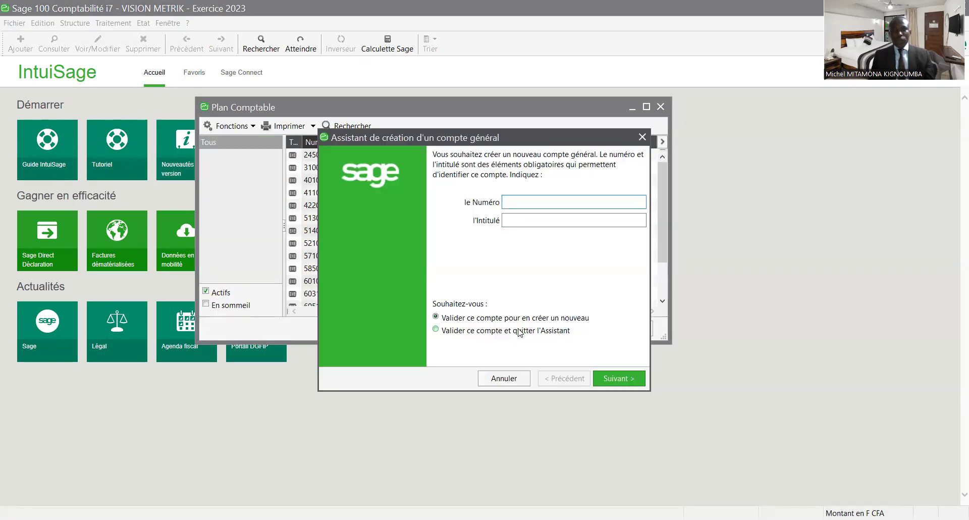
{"action": "type", "text": "6"}
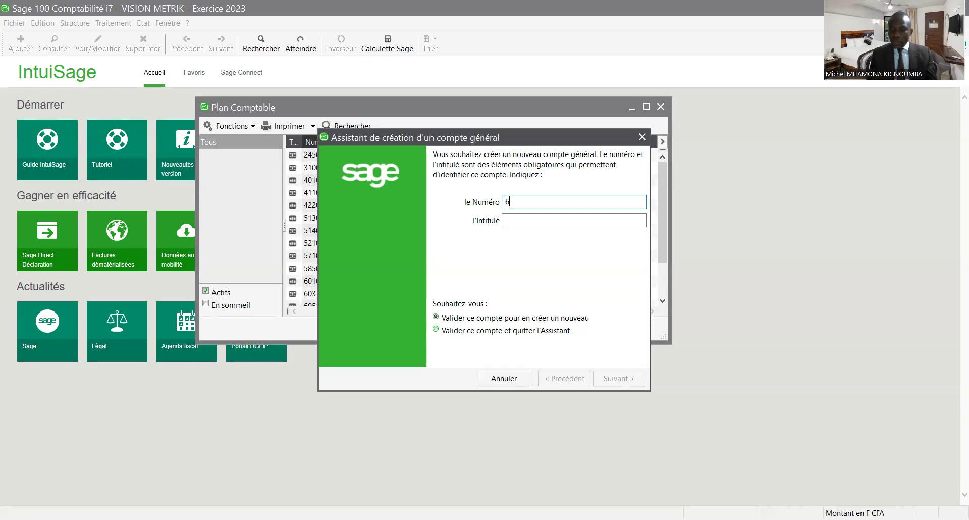
{"action": "type", "text": "10"}
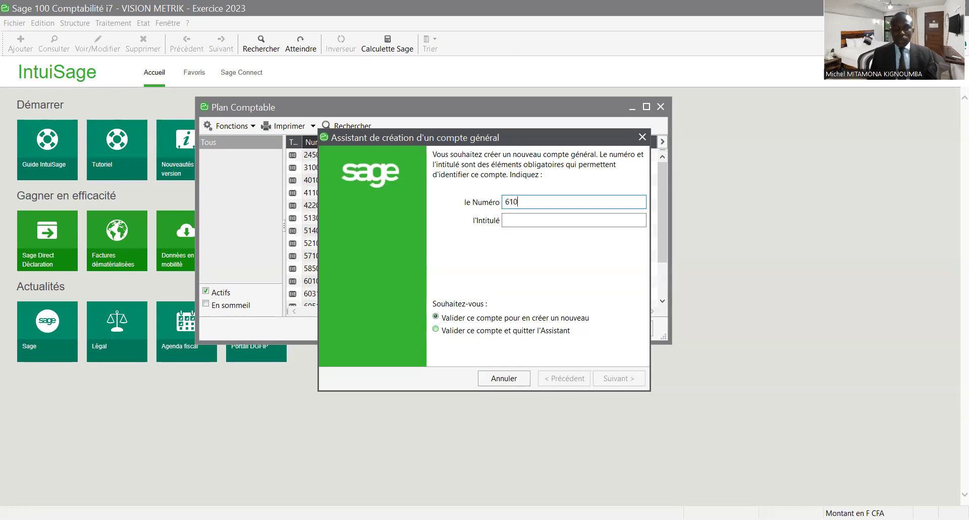
{"action": "type", "text": "0000"}
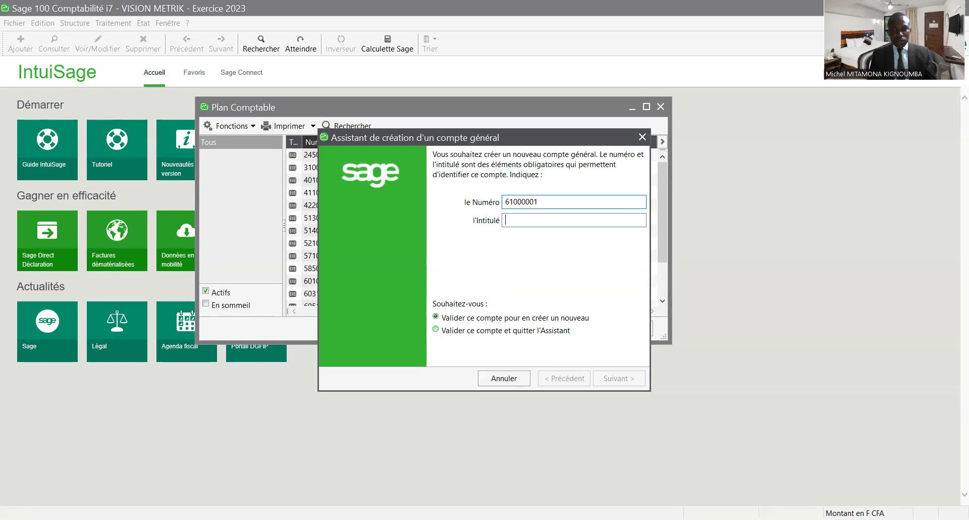
{"action": "type", "text": "TRANSPORT"}
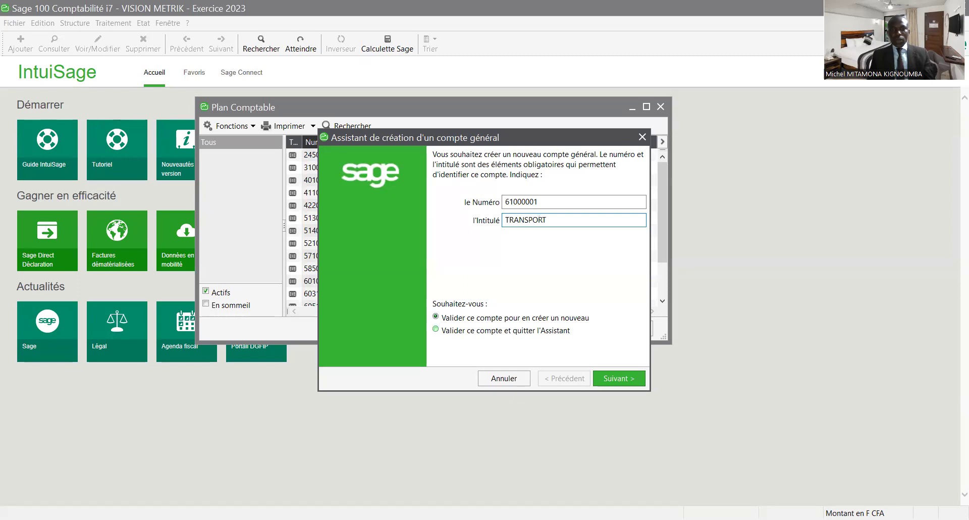
{"action": "left_click", "coordinate": [604, 383]}
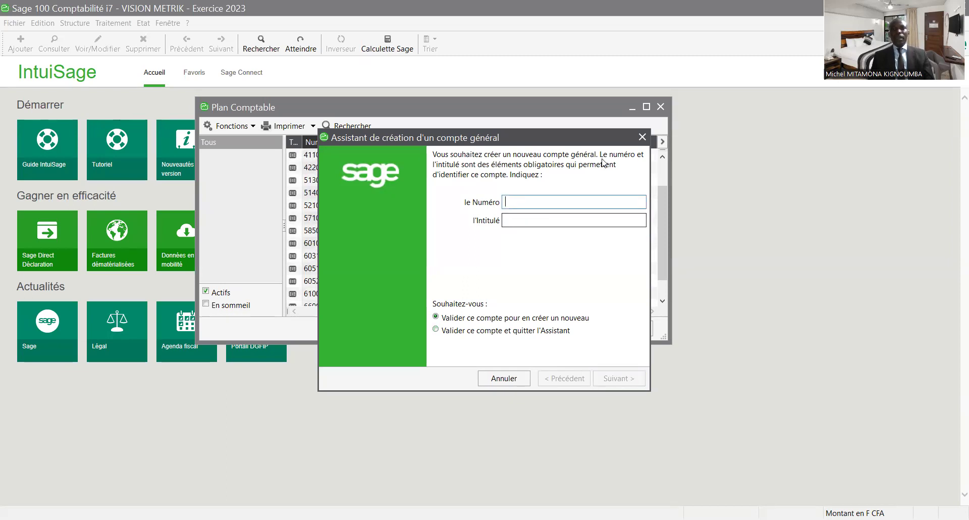
- Dismiss the Assistant, maximize Plan Comptable, then close it with Escape
{"action": "left_click", "coordinate": [642, 136]}
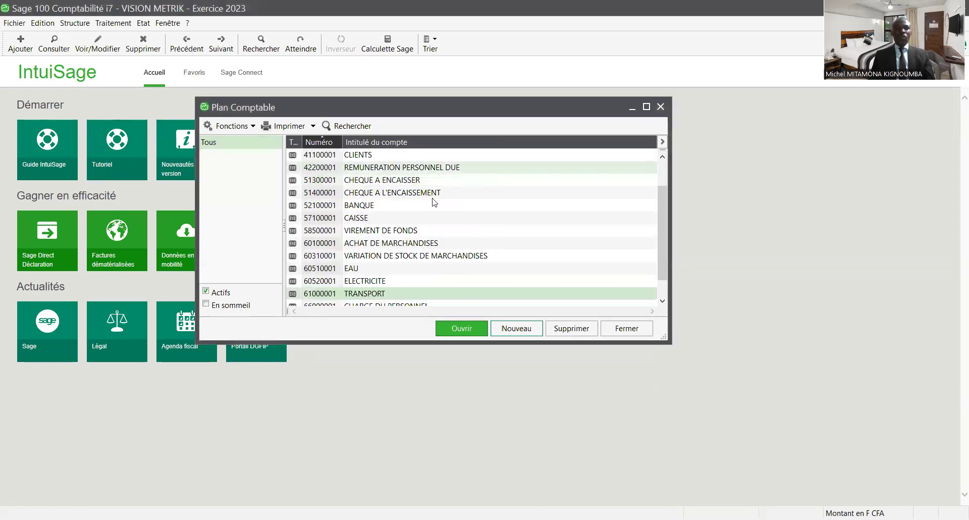
{"action": "left_click", "coordinate": [645, 106]}
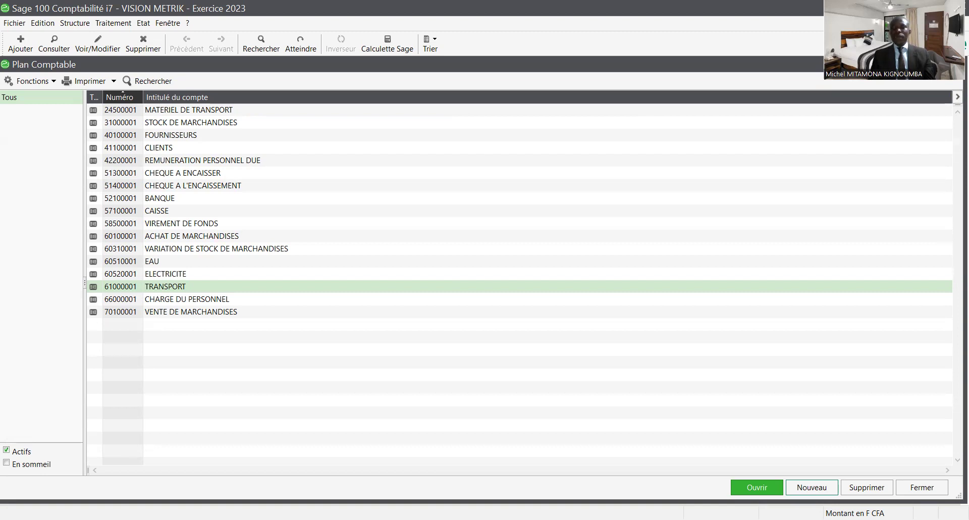
{"action": "key", "text": "Escape"}
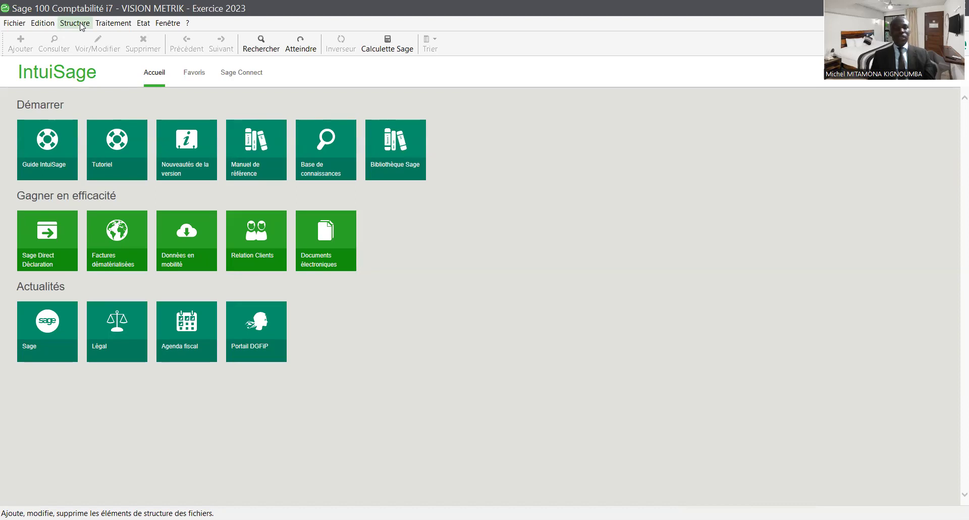
- Open Structure > Plan tiers and add a new element from the empty list's context menu
{"action": "left_click", "coordinate": [75, 23]}
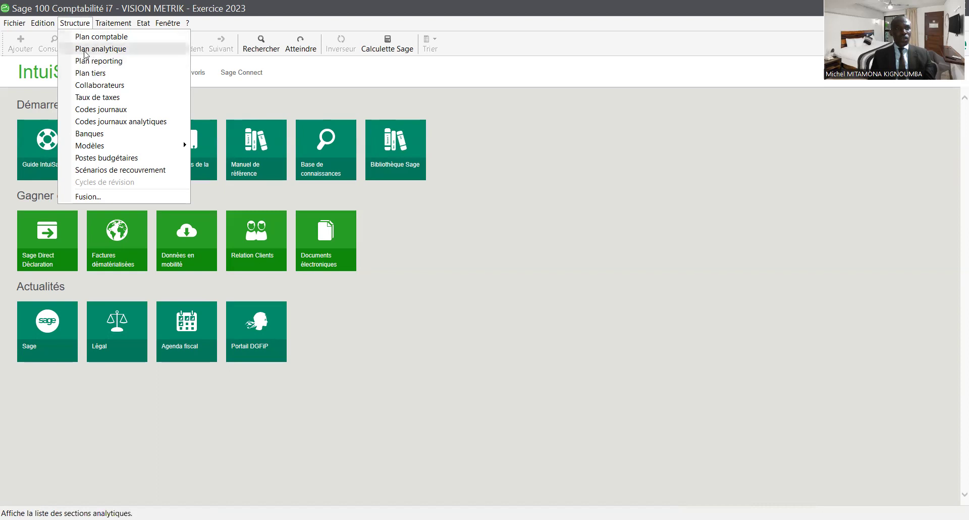
{"action": "left_click", "coordinate": [86, 73]}
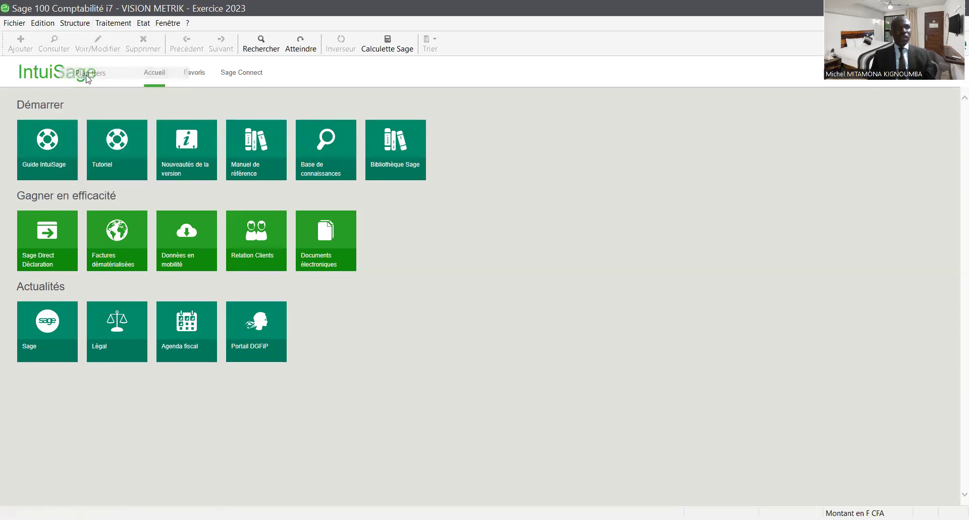
{"action": "left_click_drag", "start_coordinate": [271, 74], "coordinate": [370, 72]}
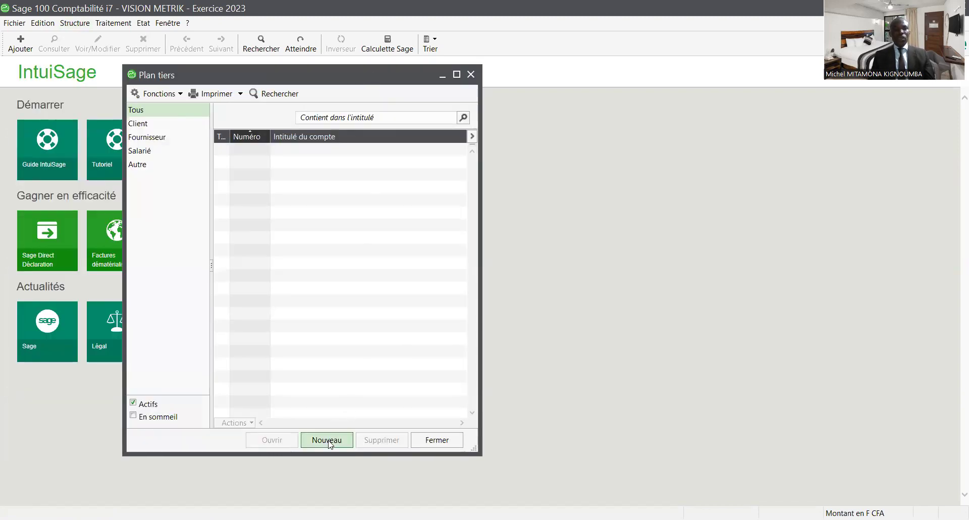
{"action": "right_click", "coordinate": [301, 218]}
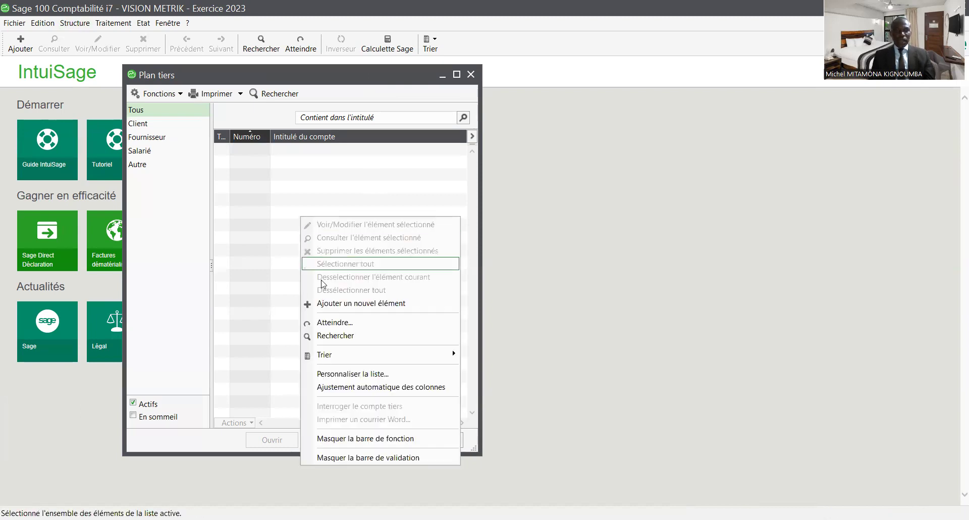
{"action": "left_click", "coordinate": [343, 305]}
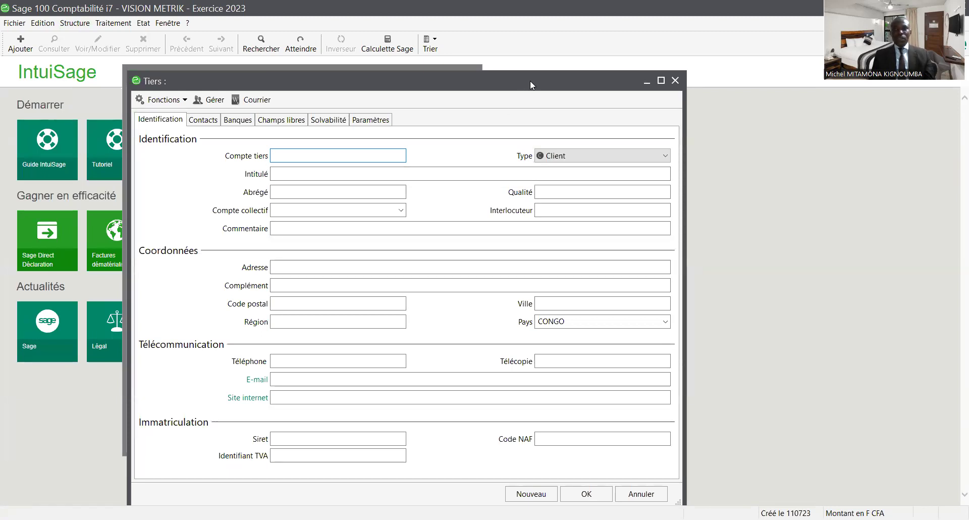
- Move Plan tiers to the left edge, with the blank Tiers form beside it in front
{"action": "left_click_drag", "start_coordinate": [530, 81], "coordinate": [643, 74]}
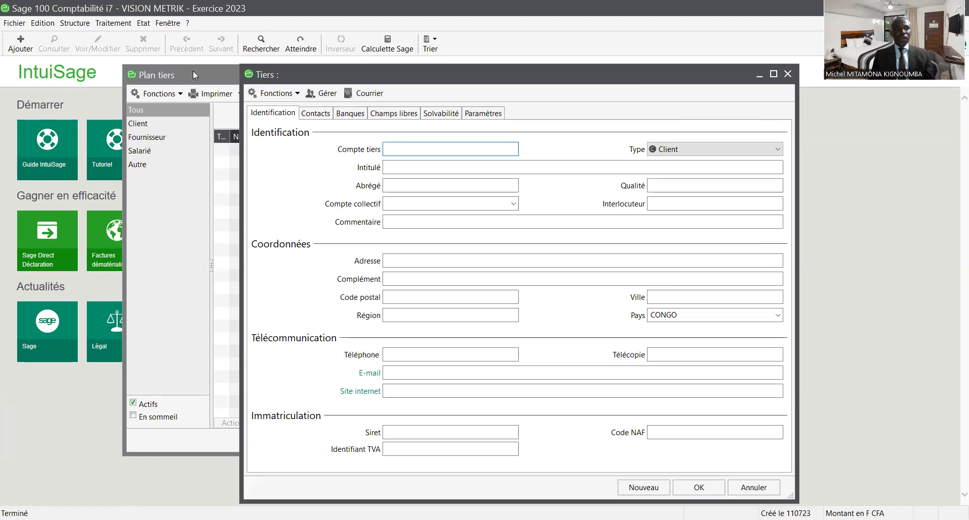
{"action": "left_click", "coordinate": [193, 72]}
{"action": "left_click_drag", "start_coordinate": [189, 72], "coordinate": [71, 85]}
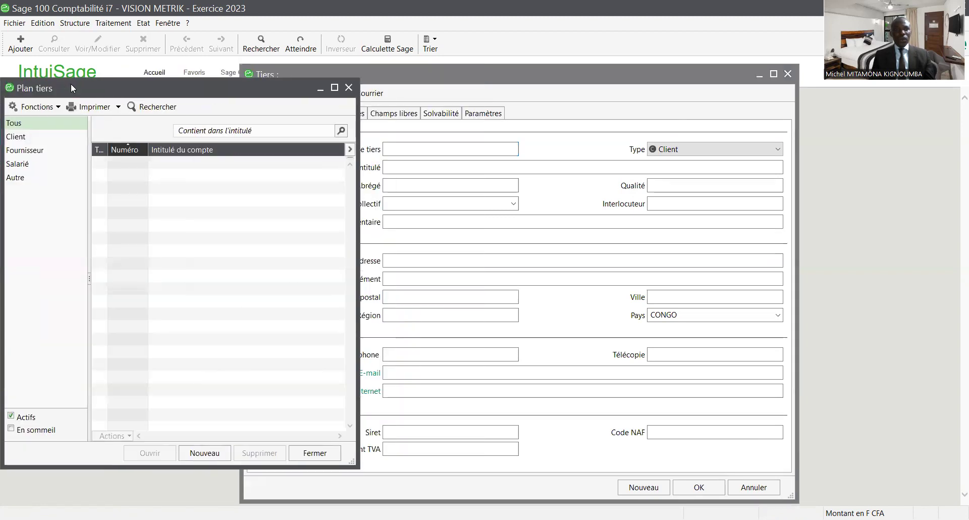
{"action": "left_click", "coordinate": [558, 151]}
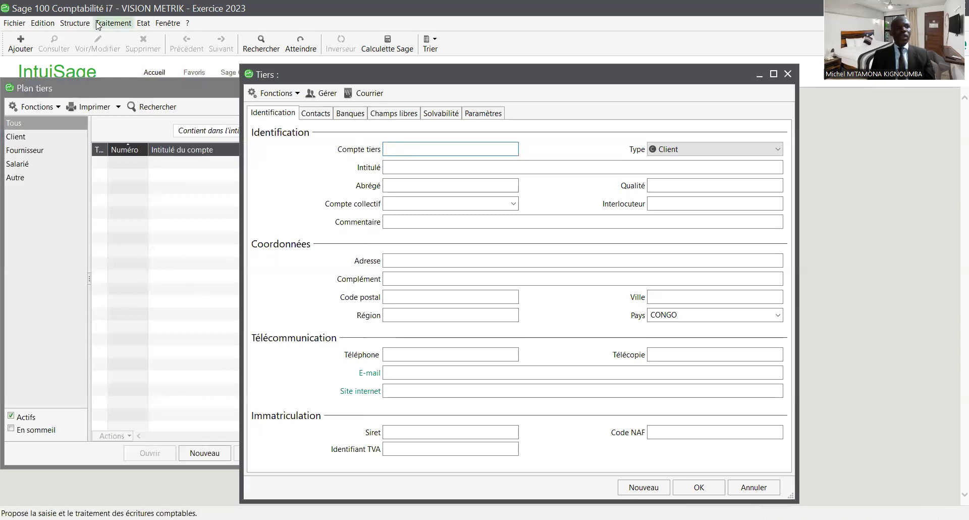
- Check the Plan comptable briefly, then enter 401WENCE as the Compte tiers number
{"action": "left_click", "coordinate": [79, 22]}
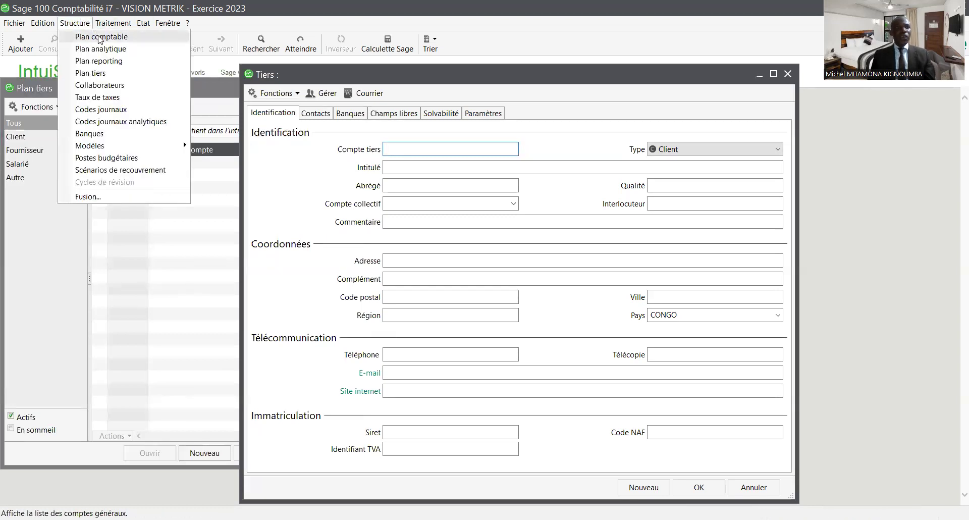
{"action": "left_click", "coordinate": [99, 37]}
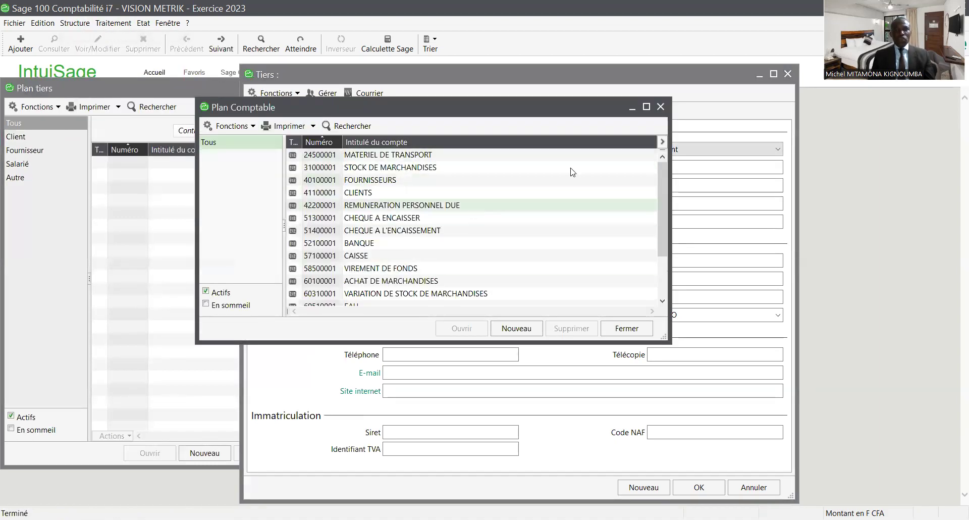
{"action": "left_click", "coordinate": [660, 107]}
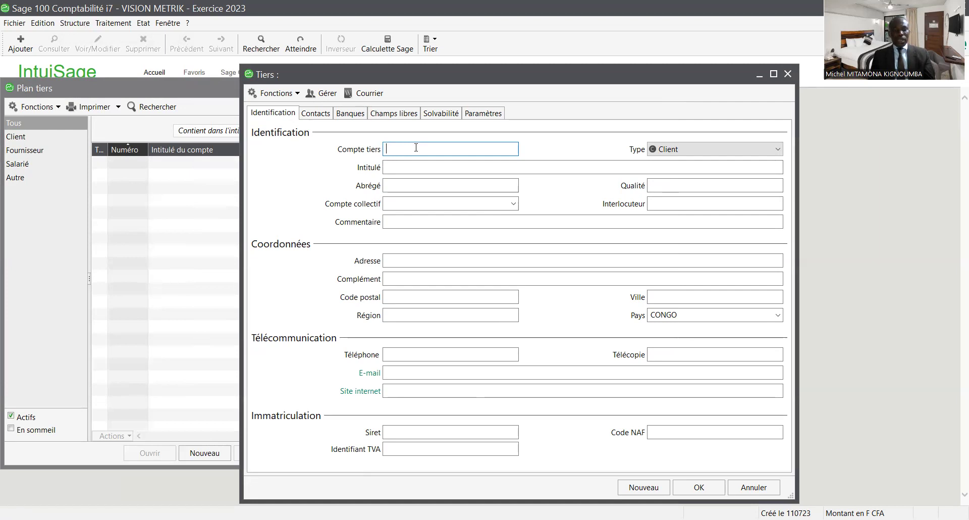
{"action": "type", "text": "401"}
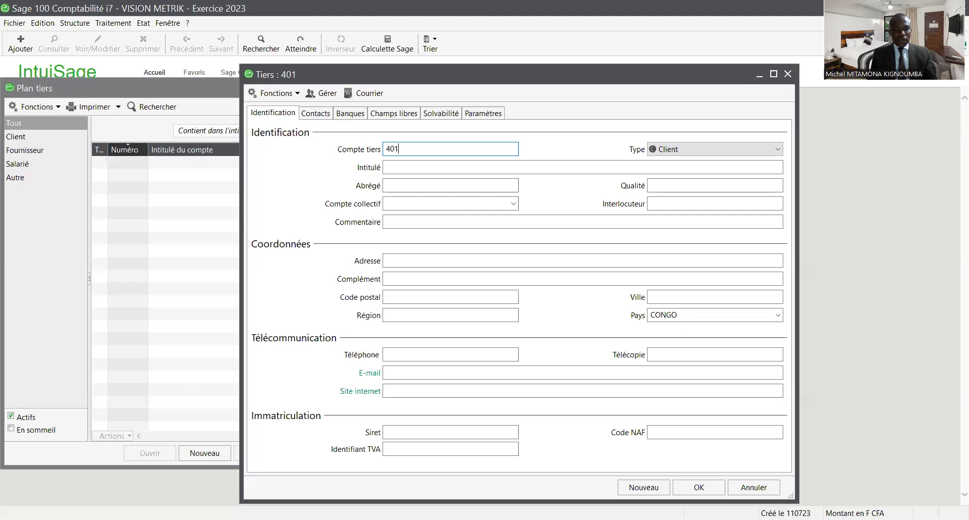
{"action": "type", "text": "WEN"}
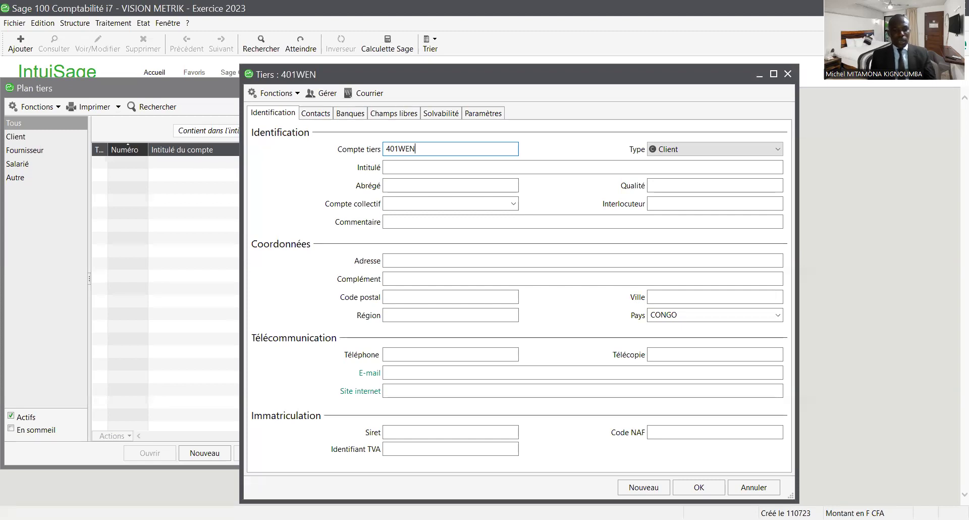
{"action": "type", "text": "CE"}
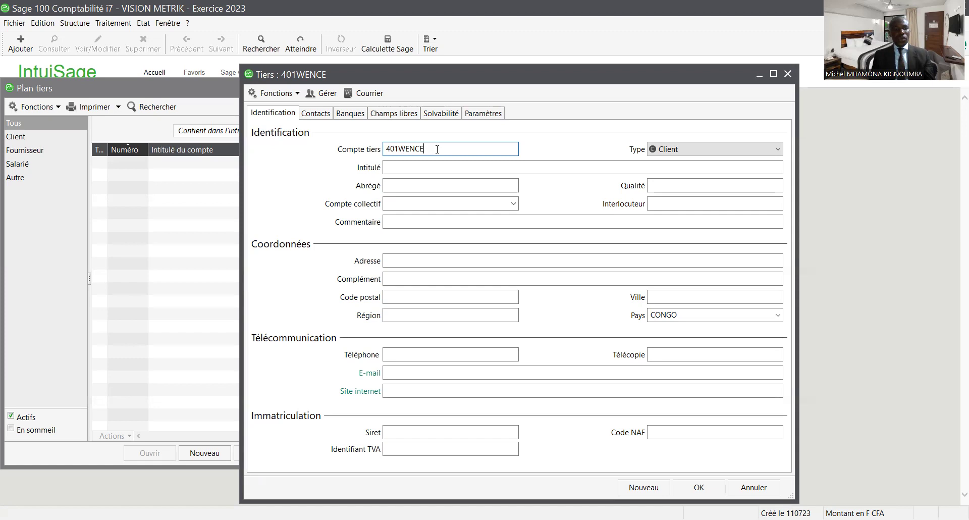
{"action": "key", "text": "Tab"}
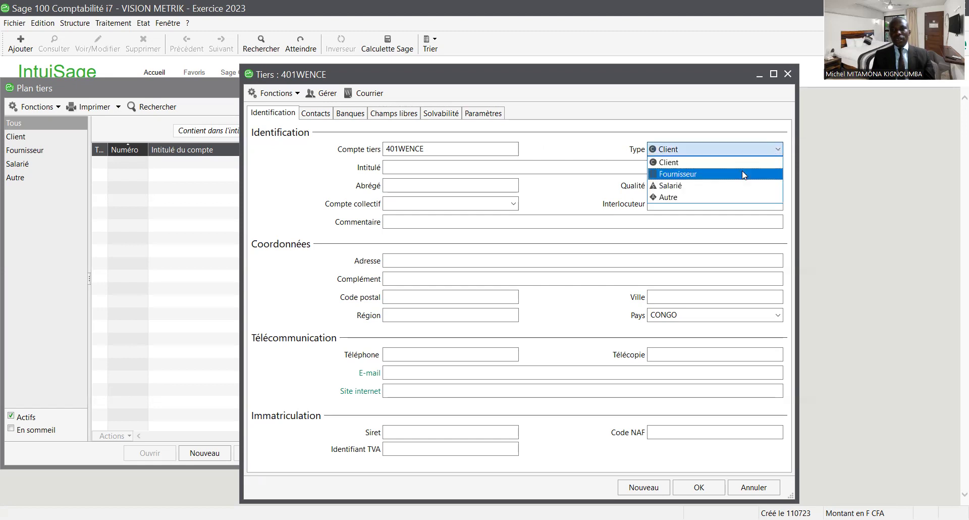
- Set type Fournisseur, title FOURNISSEUR WENCE, qualité GROSSISTE, and start collective account 40100001
{"action": "left_click", "coordinate": [710, 177]}
{"action": "key", "text": "Tab"}
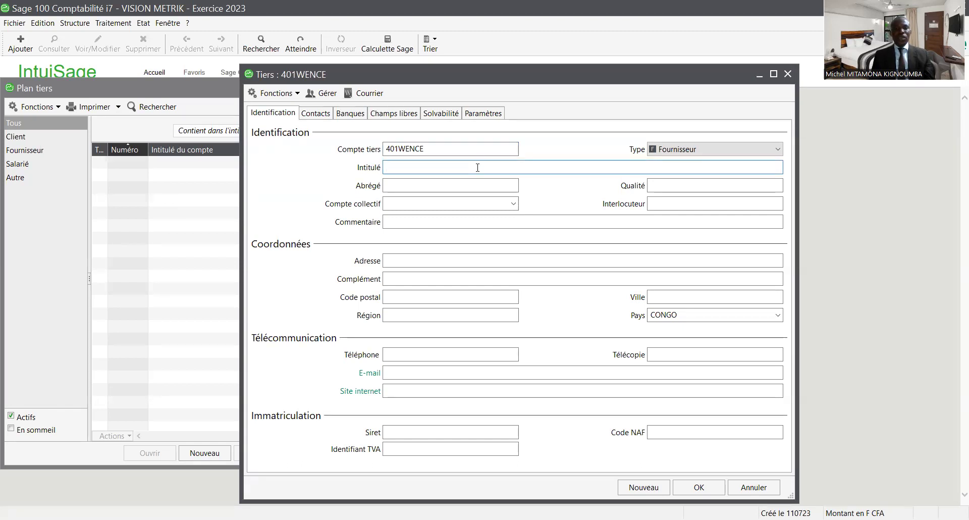
{"action": "type", "text": "F"}
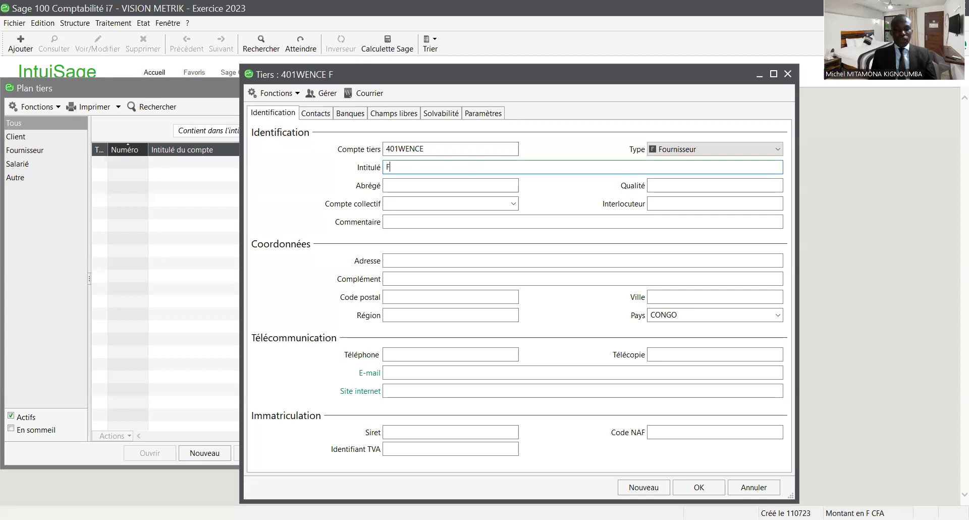
{"action": "type", "text": "OURNISSEUR"}
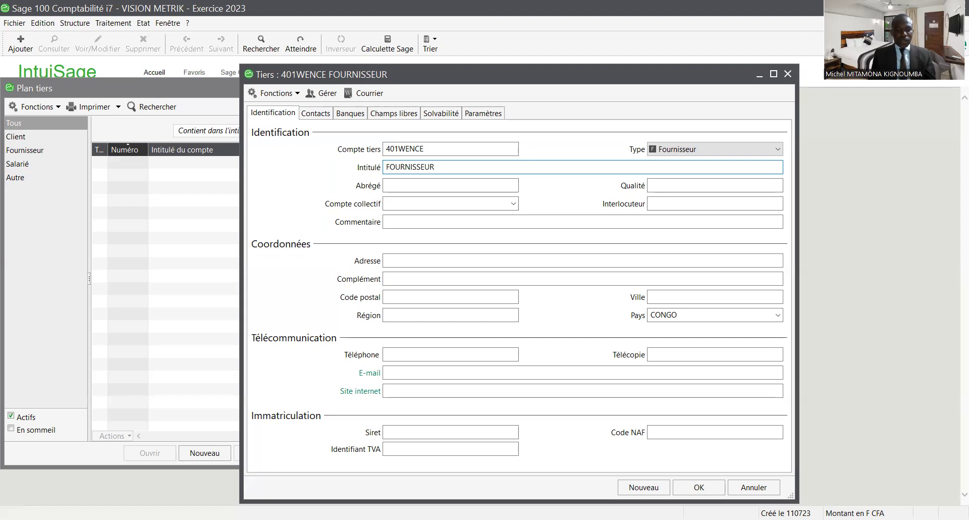
{"action": "type", "text": " WENCE"}
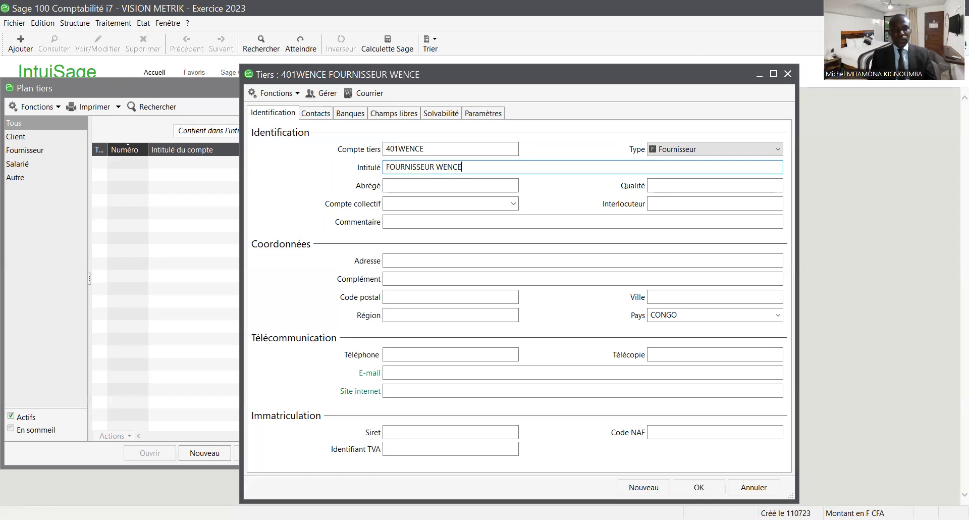
{"action": "key", "text": "Tab"}
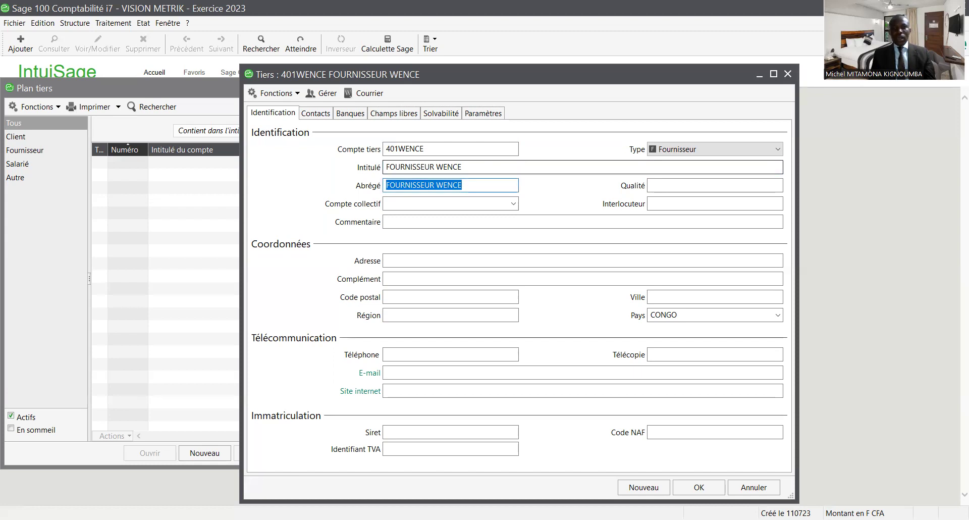
{"action": "key", "text": "Tab"}
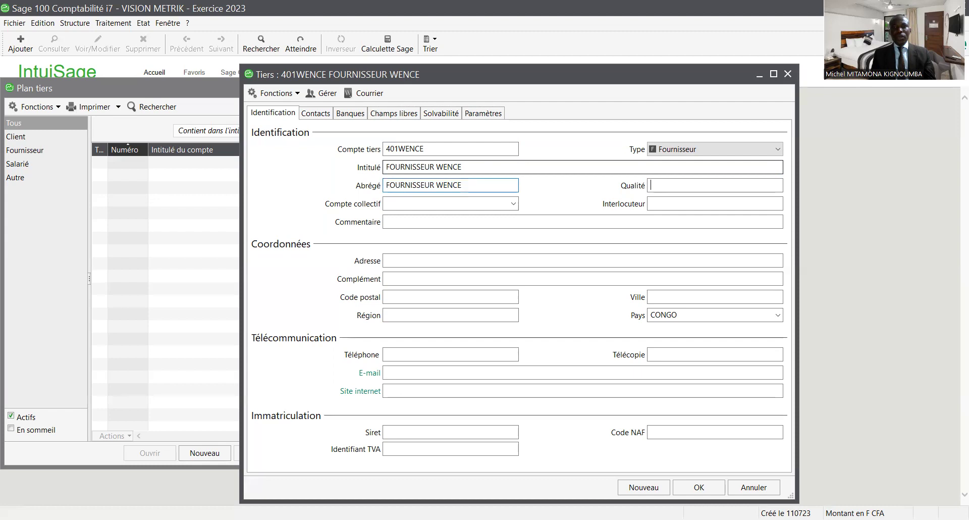
{"action": "type", "text": "GROSSISTE"}
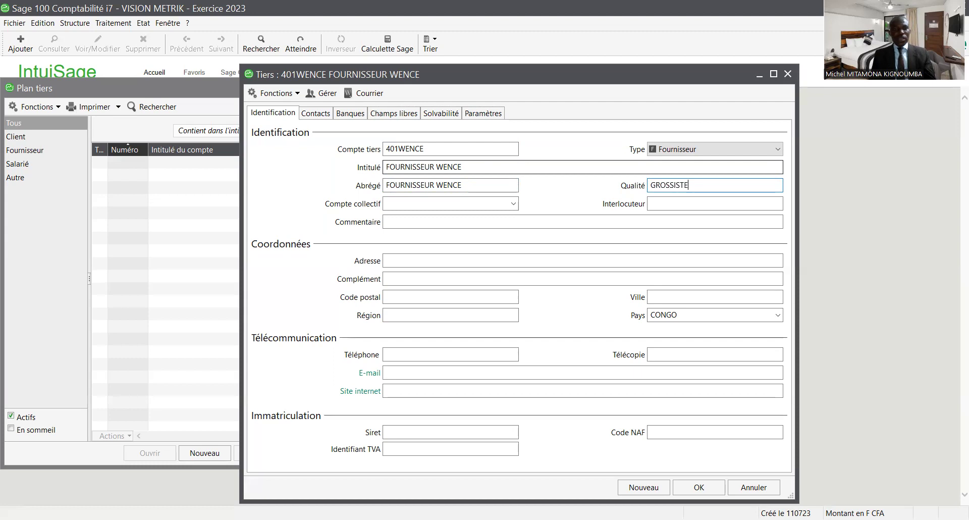
{"action": "left_click", "coordinate": [448, 203]}
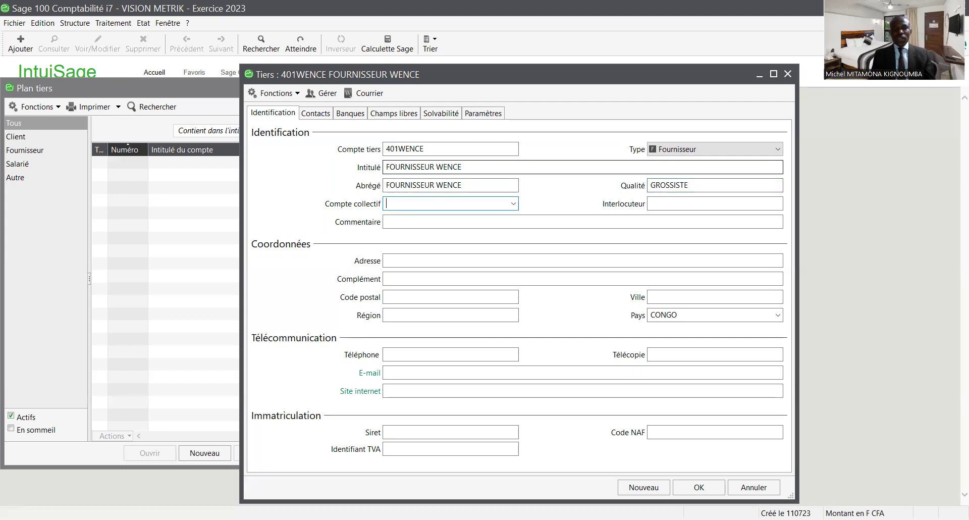
{"action": "type", "text": "401"}
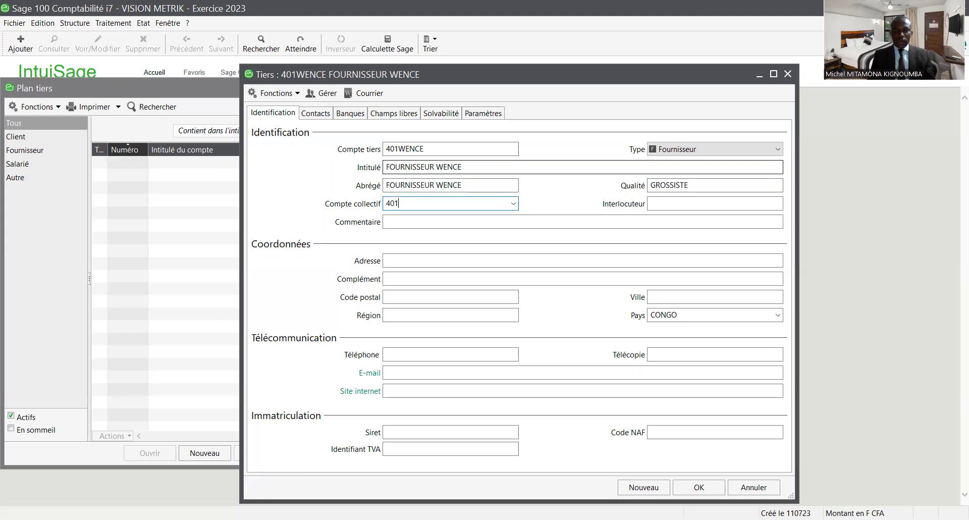
{"action": "type", "text": "00001"}
- Confirm 40100001 as the collective account and move to the Interlocuteur field
{"action": "left_click", "coordinate": [715, 203]}
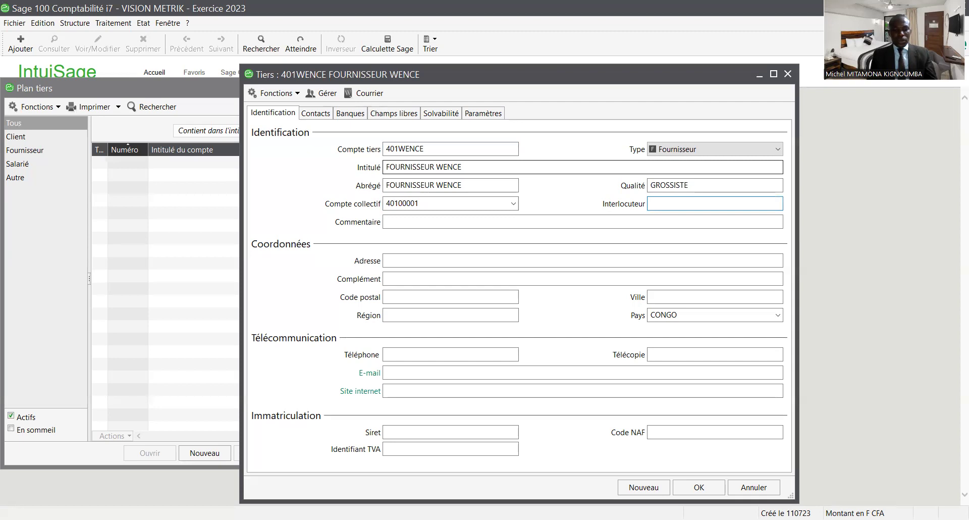
- Enter contact RMC and comment INTERLOCUTEUR DISPONIBLE, fixing typos along the way
{"action": "type", "text": "RMC"}
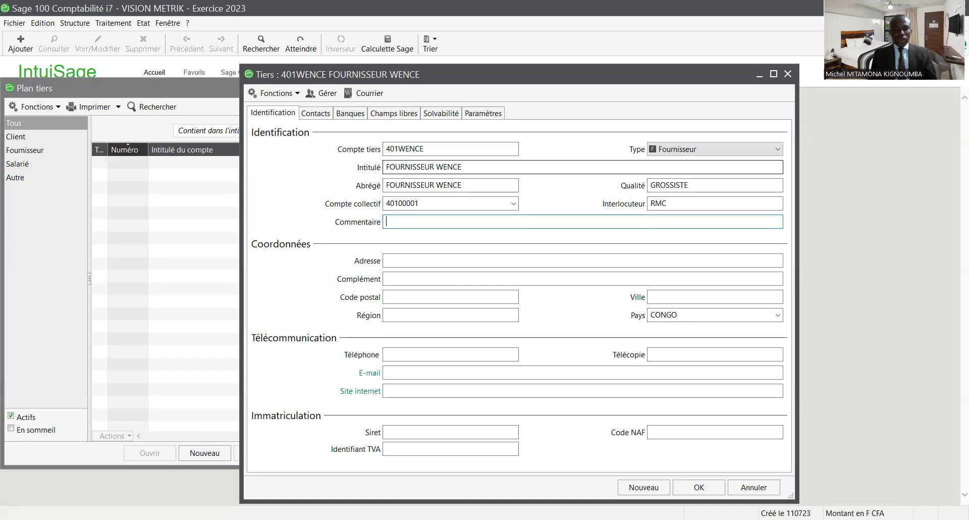
{"action": "type", "text": "INT"}
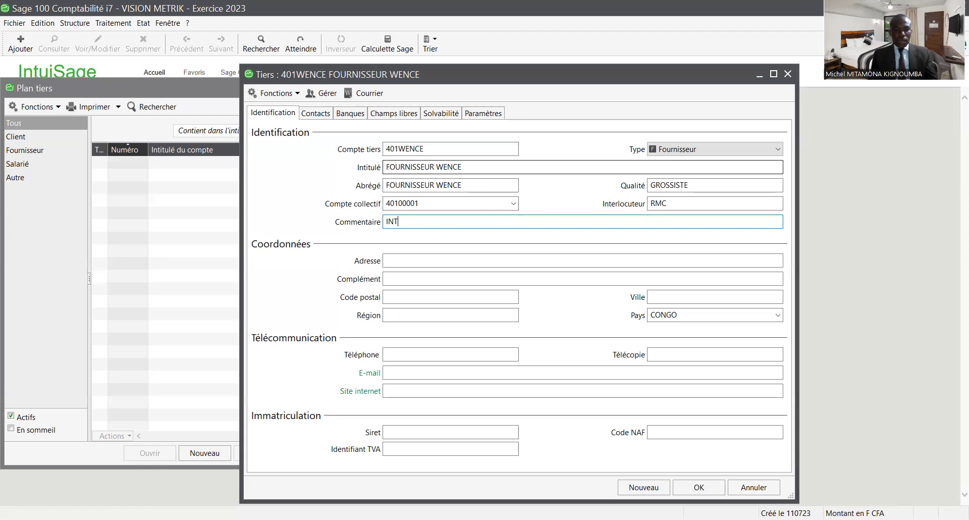
{"action": "type", "text": "ERLO"}
{"action": "type", "text": "CUTEU"}
{"action": "type", "text": "R"}
{"action": "key", "text": "BackSpace"}
{"action": "key", "text": "BackSpace"}
{"action": "key", "text": "BackSpace"}
{"action": "key", "text": "BackSpace"}
{"action": "key", "text": "BackSpace"}
{"action": "key", "text": "BackSpace"}
{"action": "key", "text": "BackSpace"}
{"action": "key", "text": "BackSpace"}
{"action": "key", "text": "BackSpace"}
{"action": "key", "text": "BackSpace"}
{"action": "key", "text": "BackSpace"}
{"action": "key", "text": "BackSpace"}
{"action": "key", "text": "BackSpace"}
{"action": "type", "text": "INTER"}
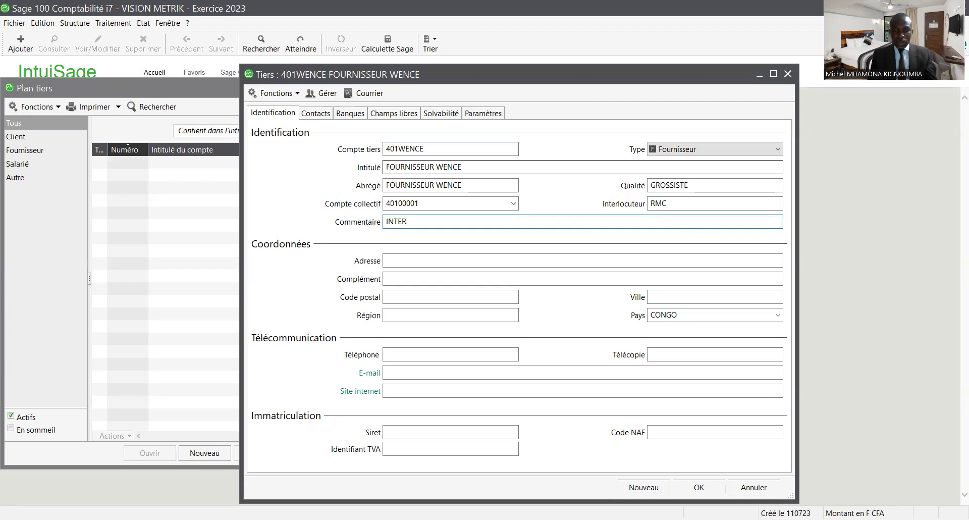
{"action": "type", "text": "LOCUTEUR "}
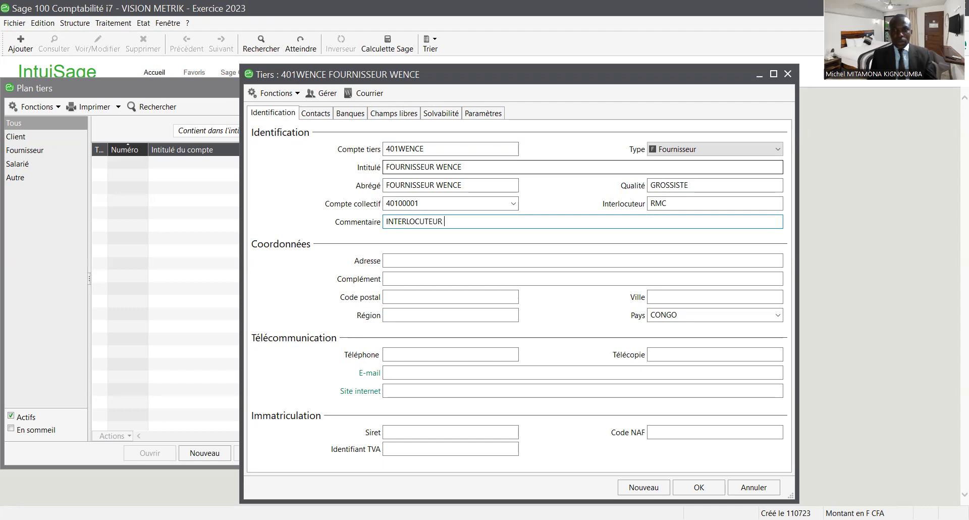
{"action": "type", "text": "DISPOSI"}
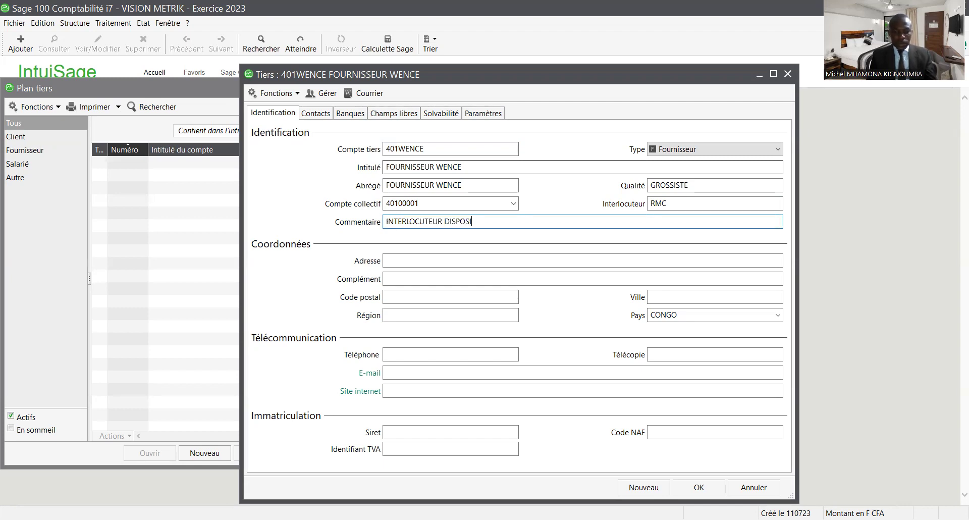
{"action": "key", "text": "BackSpace"}
{"action": "key", "text": "BackSpace"}
{"action": "key", "text": "BackSpace"}
{"action": "key", "text": "BackSpace"}
{"action": "key", "text": "BackSpace"}
{"action": "key", "text": "BackSpace"}
{"action": "key", "text": "BackSpace"}
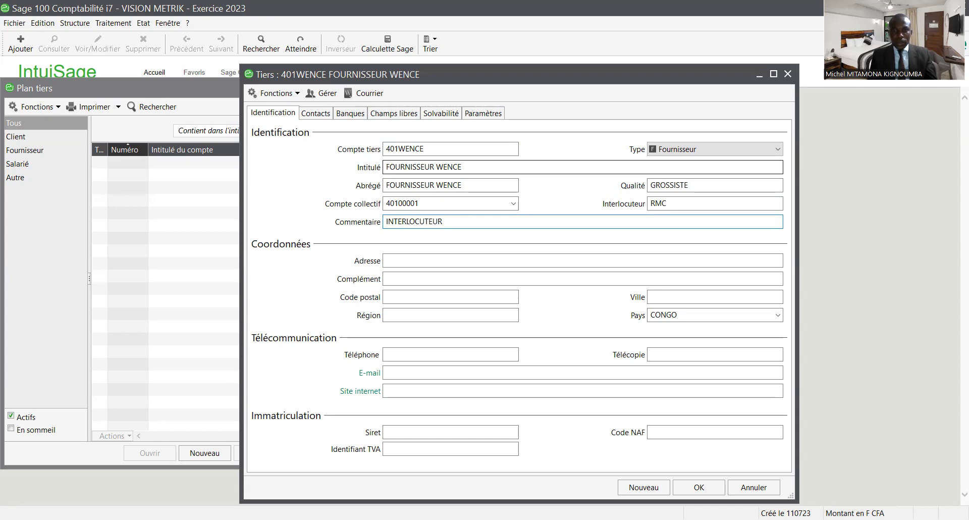
{"action": "type", "text": "DISPONIBLE"}
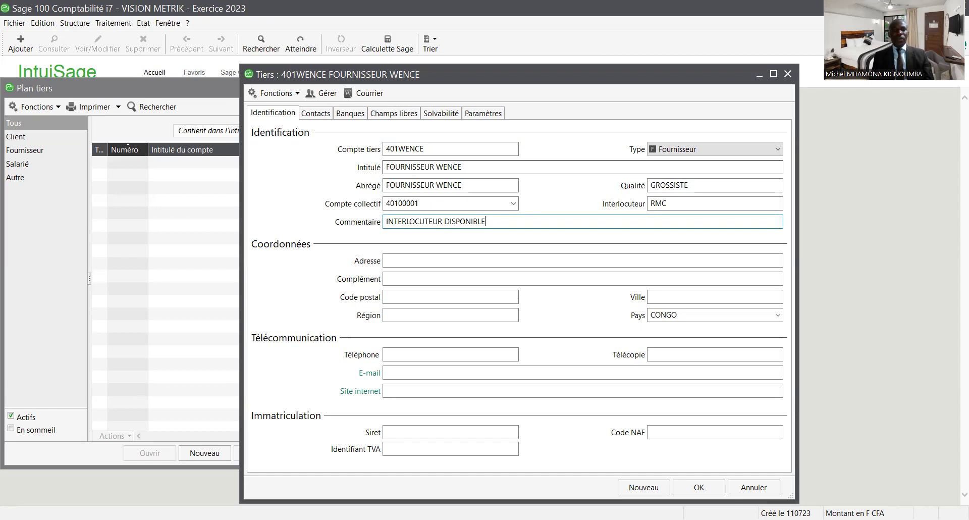
{"action": "left_click", "coordinate": [387, 260]}
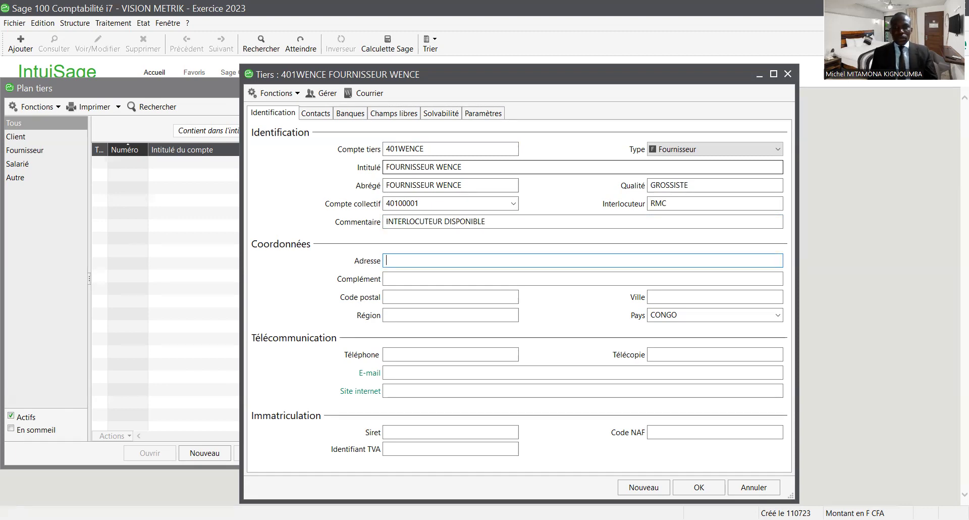
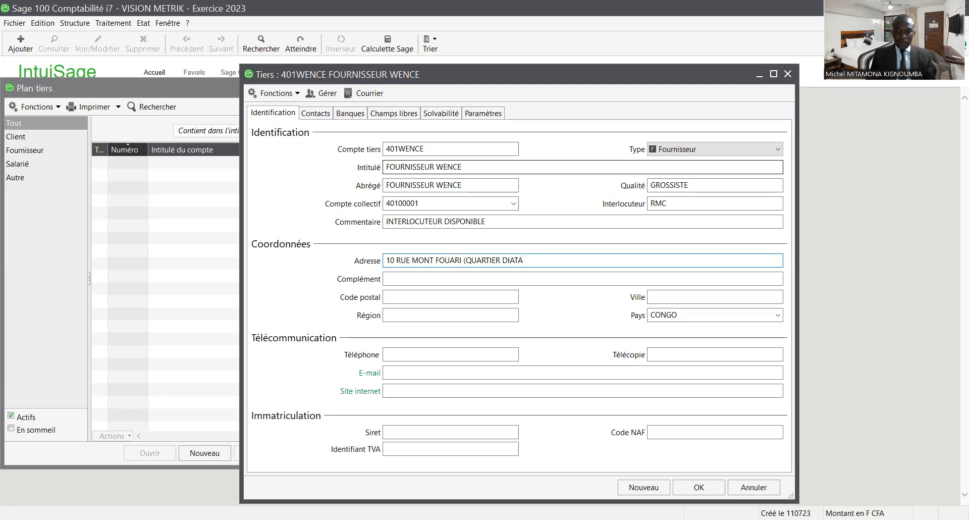
{"action": "type", "text": ")"}
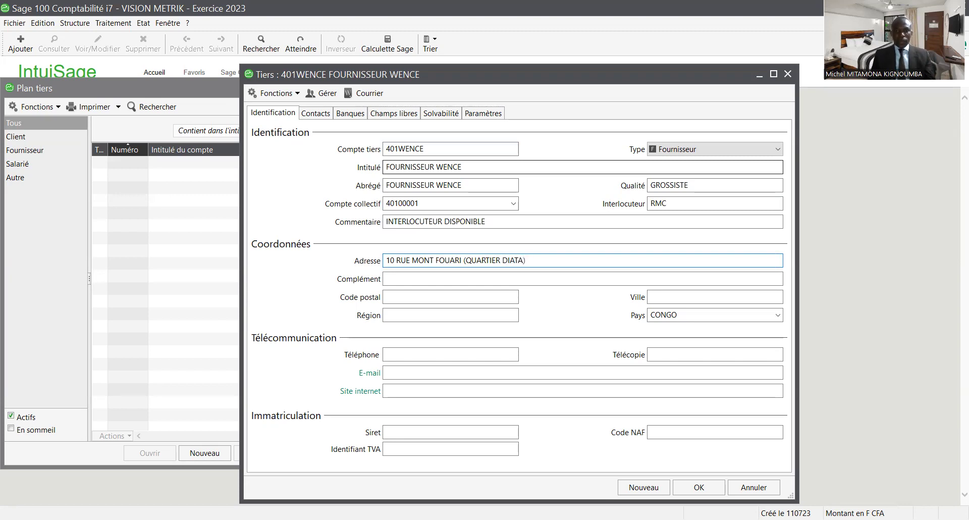
{"action": "key", "text": "Tab"}
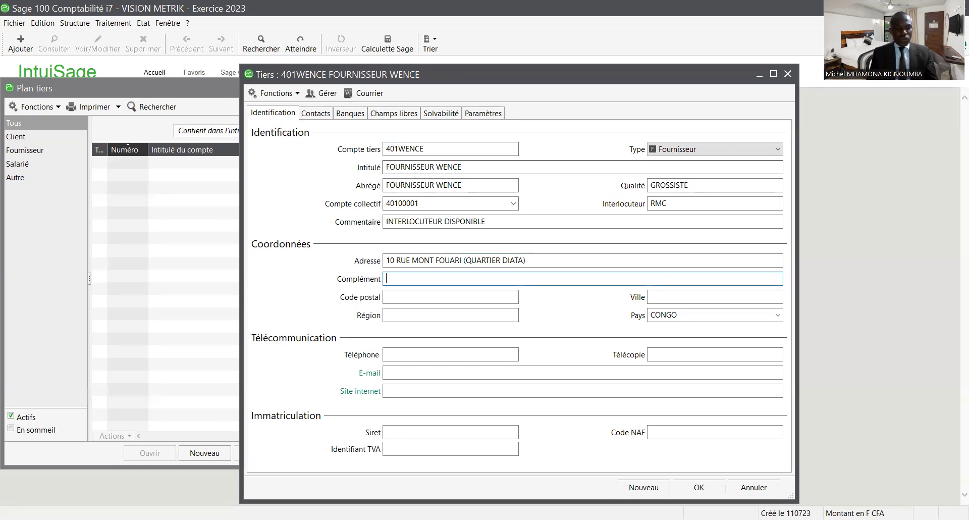
{"action": "type", "text": "No"}
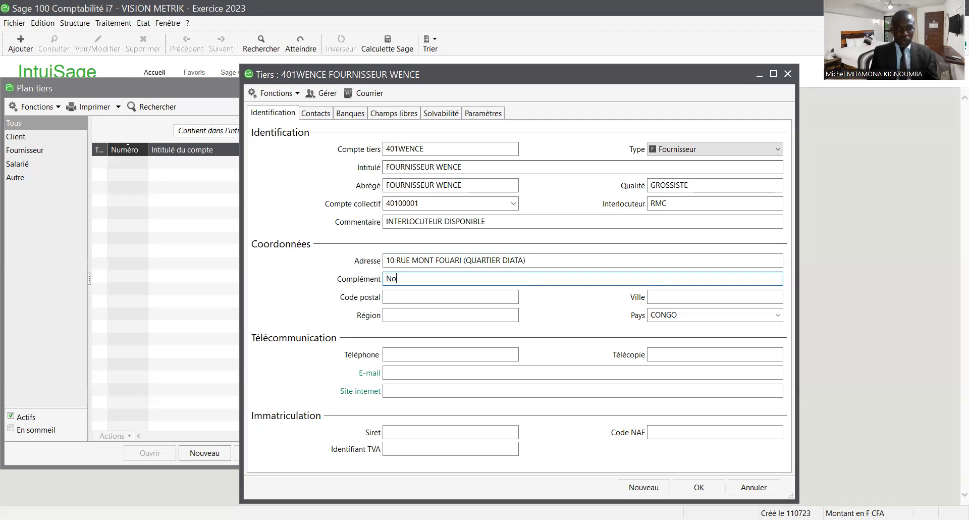
{"action": "key", "text": "BackSpace"}
{"action": "key", "text": "BackSpace"}
{"action": "type", "text": "NON DE LA "}
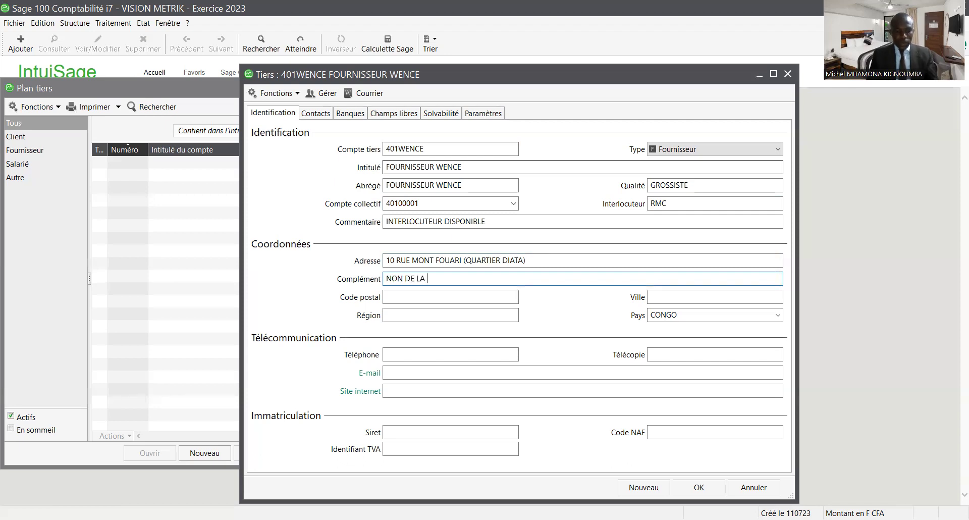
{"action": "type", "text": "BUVETTE CRABE ROUGE"}
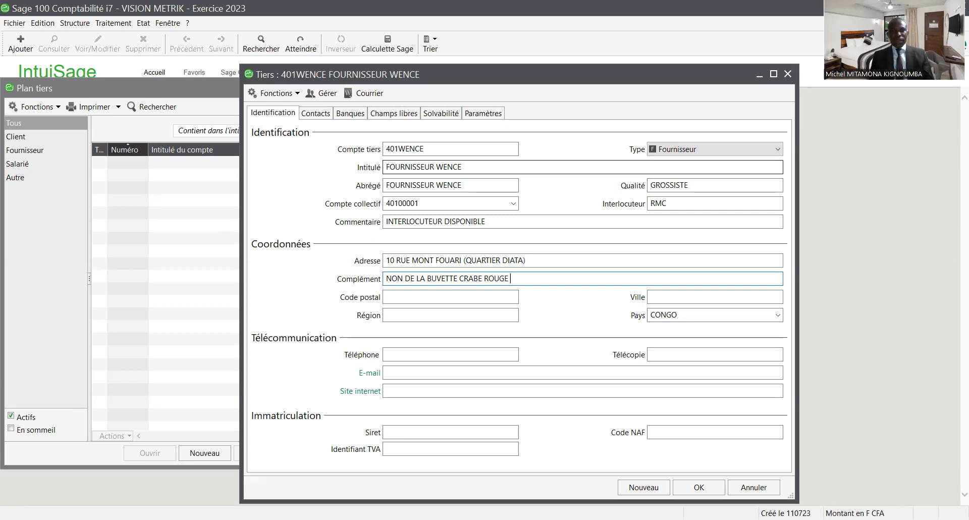
- Enter postal code 2514, city BRAZAVILLE and region BRAZZAVILLE
{"action": "left_click", "coordinate": [404, 297]}
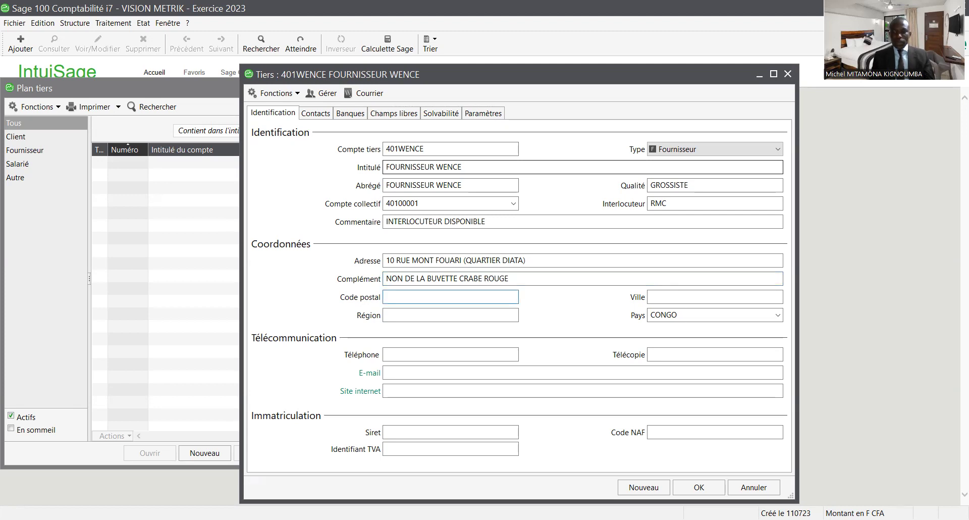
{"action": "type", "text": "2514"}
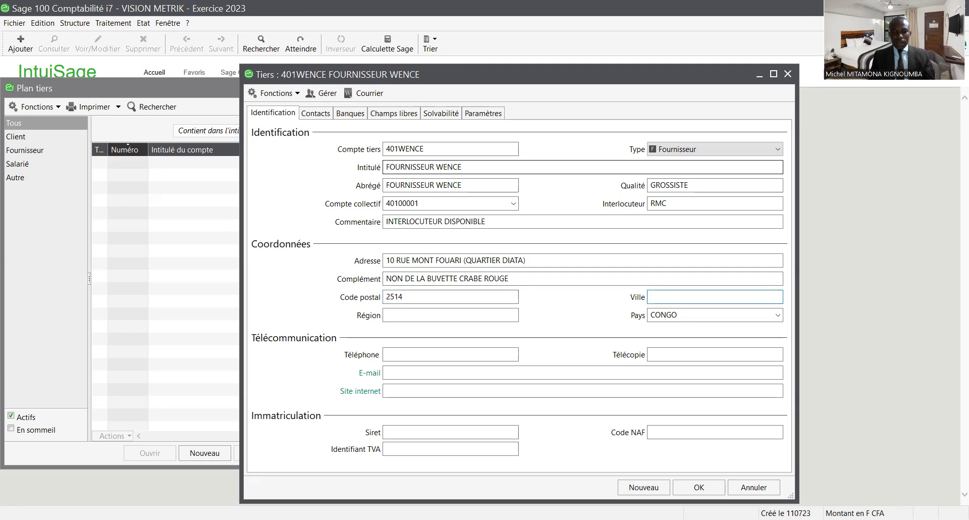
{"action": "type", "text": "BRAZ"}
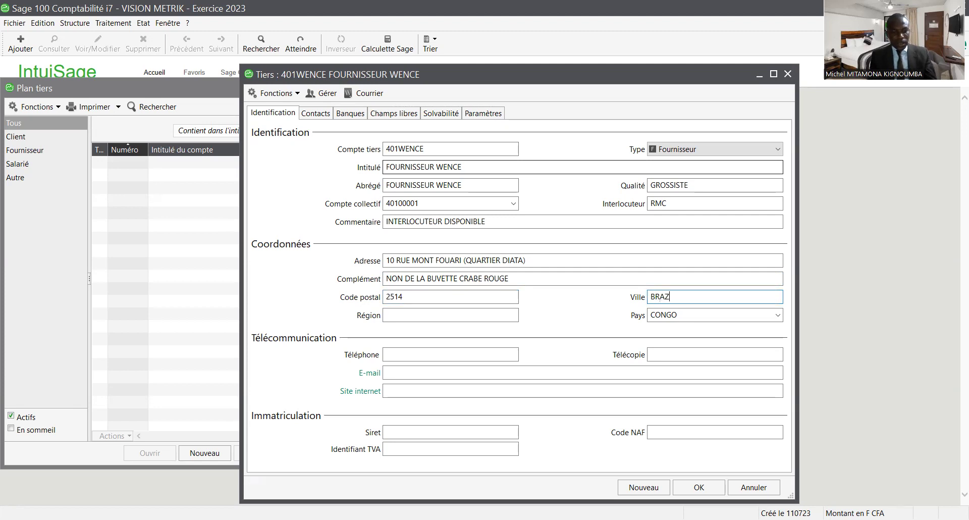
{"action": "type", "text": "AVILLE"}
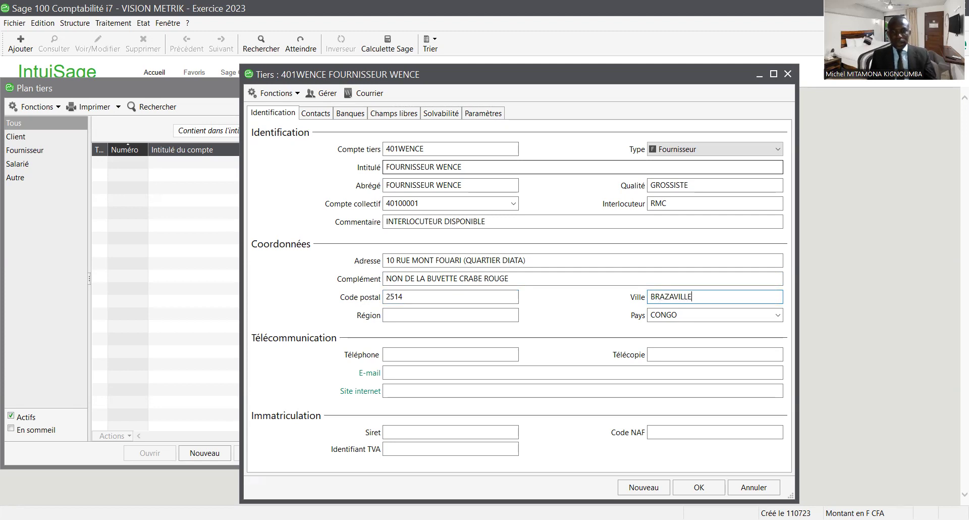
{"action": "left_click", "coordinate": [451, 315]}
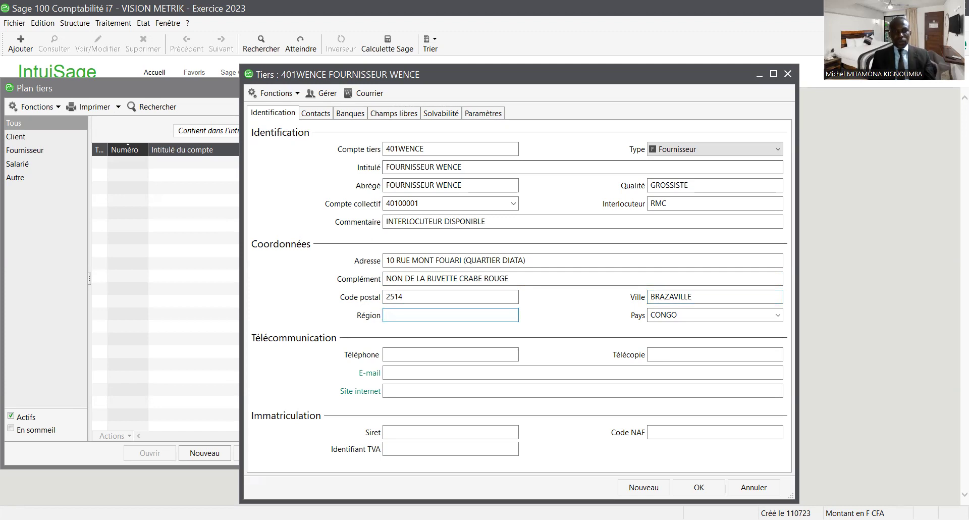
{"action": "type", "text": "BR"}
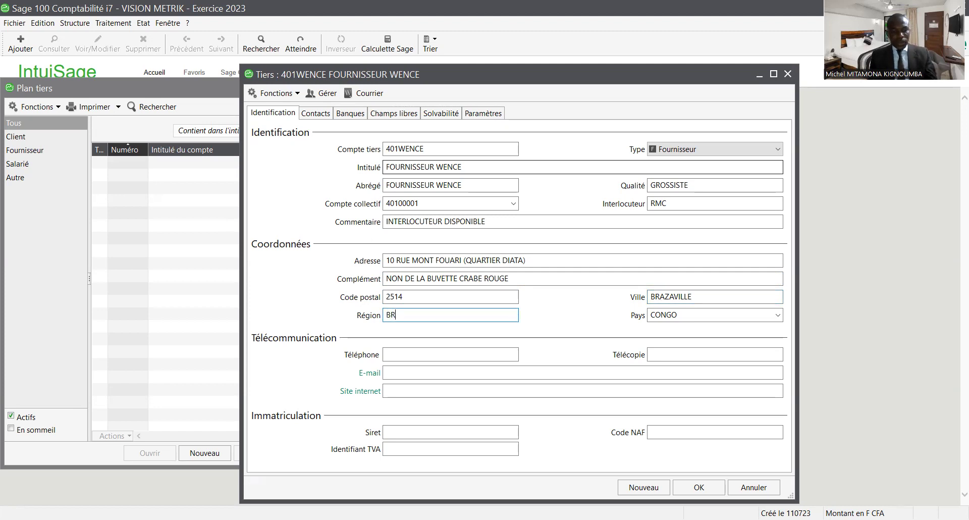
{"action": "type", "text": "AZZAVILLE"}
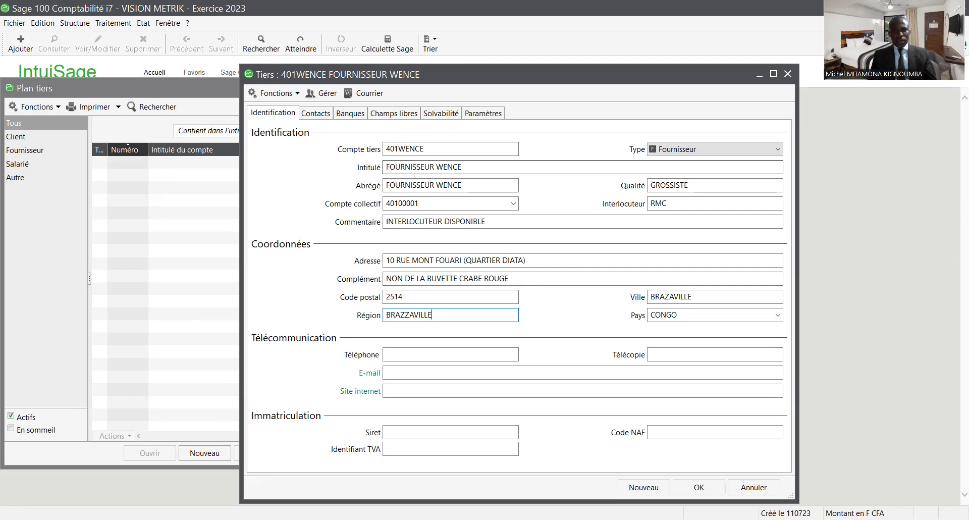
{"action": "key", "text": "Tab"}
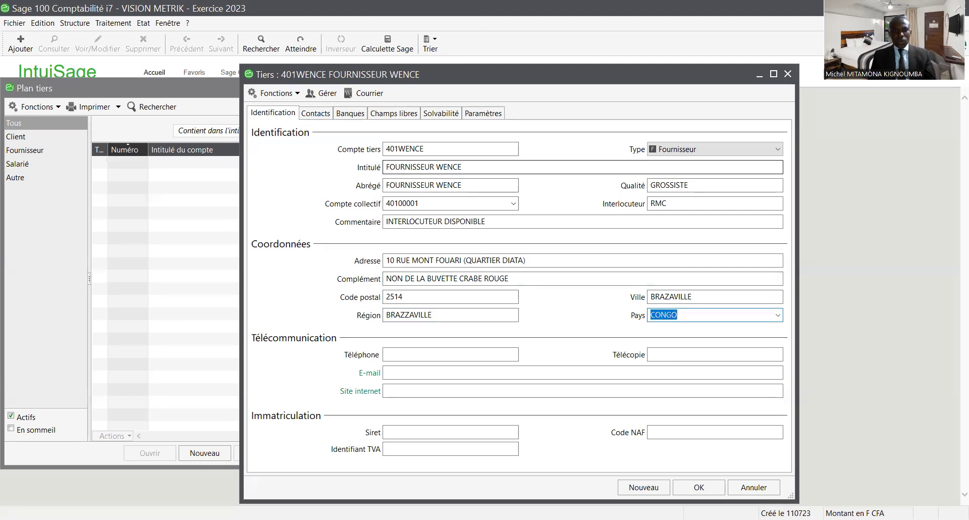
- Enter the supplier's phone and fax numbers
{"action": "left_click", "coordinate": [450, 354]}
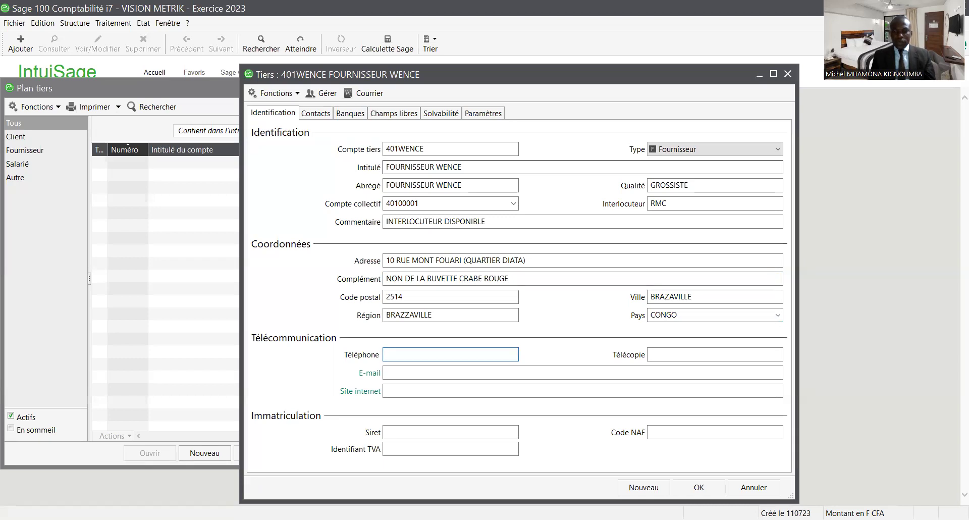
{"action": "type", "text": "06"}
{"action": "key", "text": "BackSpace"}
{"action": "key", "text": "BackSpace"}
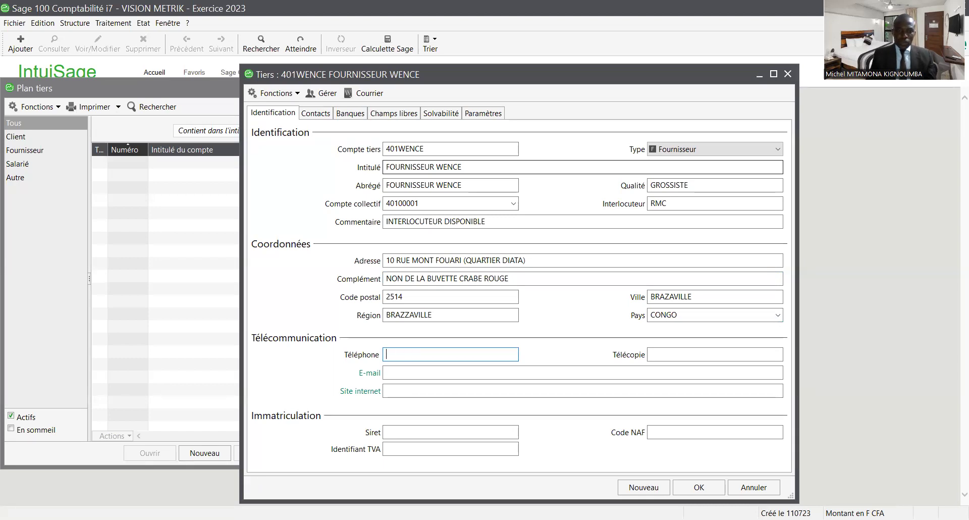
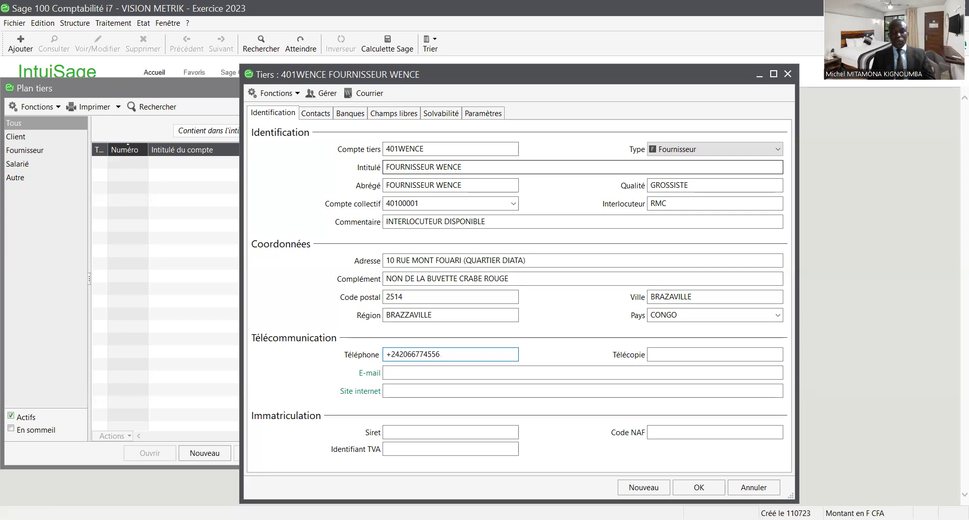
{"action": "left_click", "coordinate": [651, 354]}
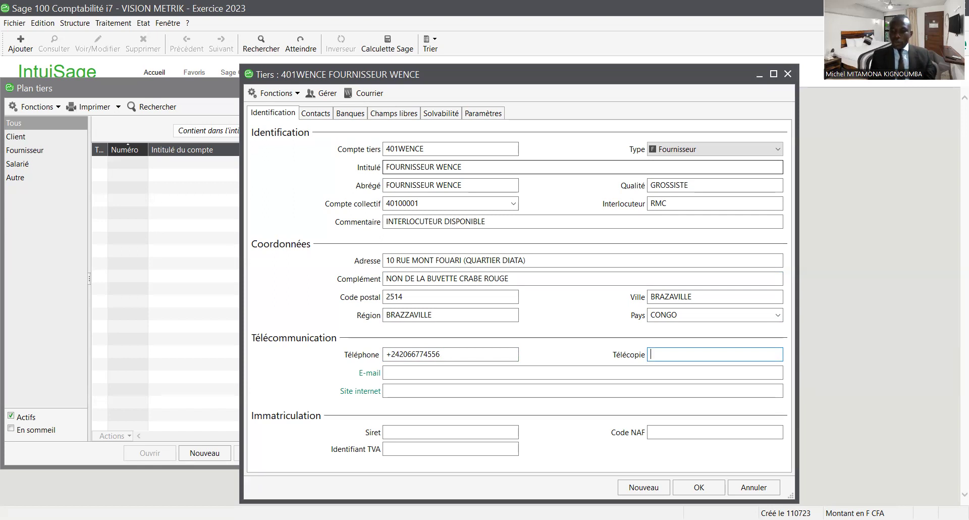
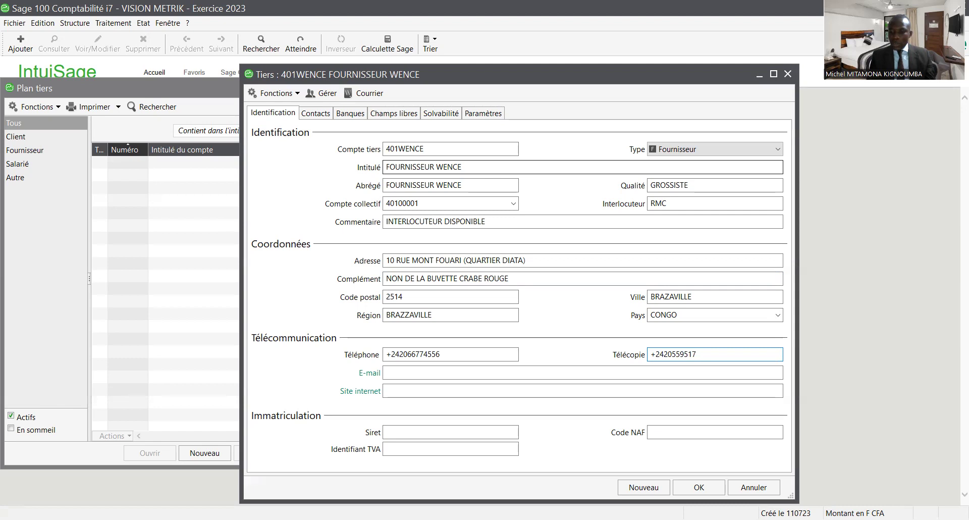
- Fill in the supplier's e-mail address and save supplier 401WENCE
{"action": "key", "text": "Tab"}
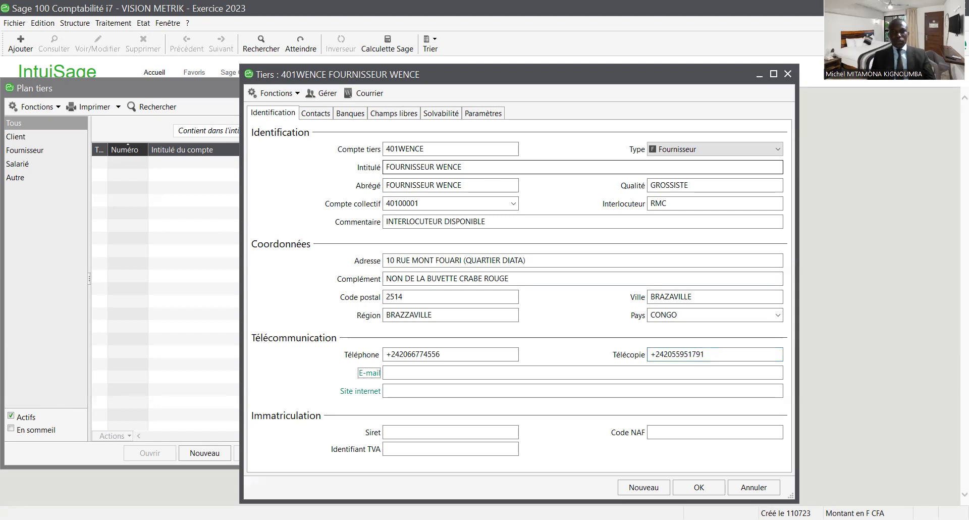
{"action": "key", "text": "Tab"}
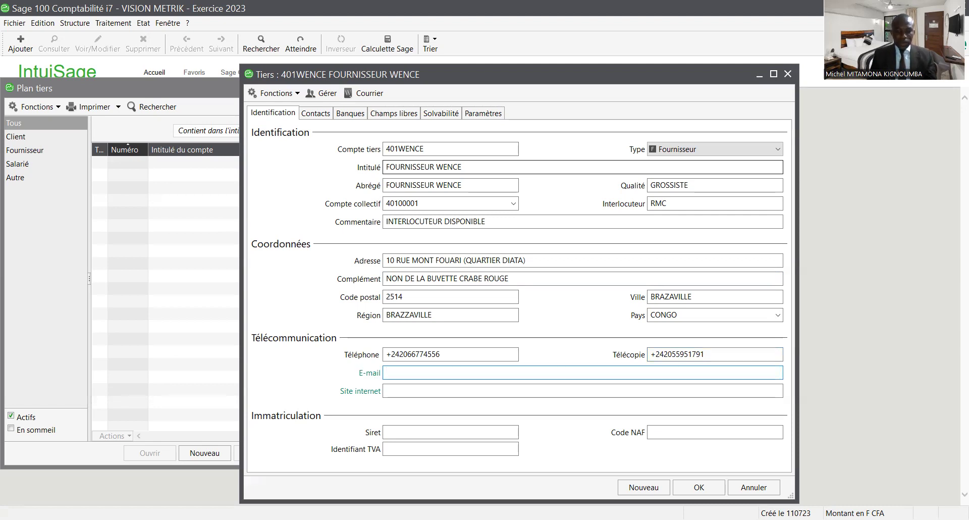
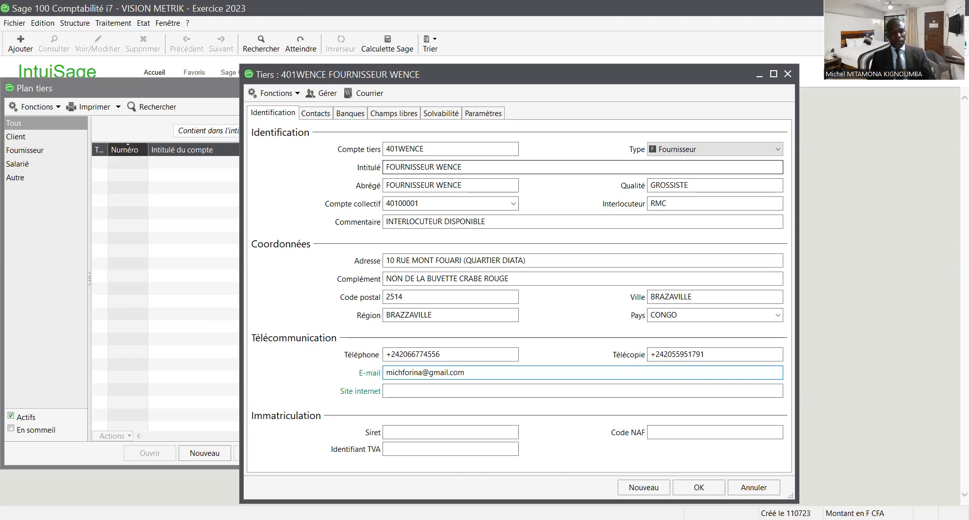
{"action": "key", "text": "Tab"}
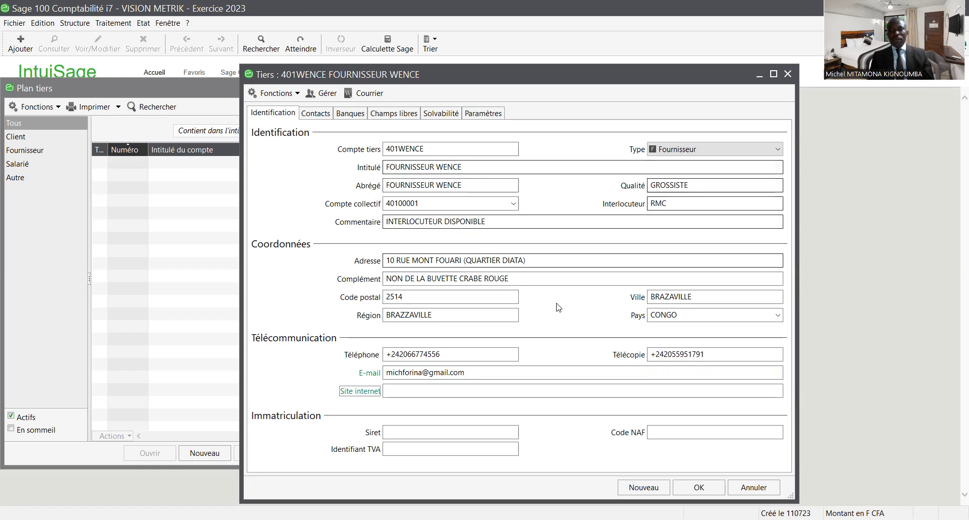
{"action": "left_click", "coordinate": [705, 488]}
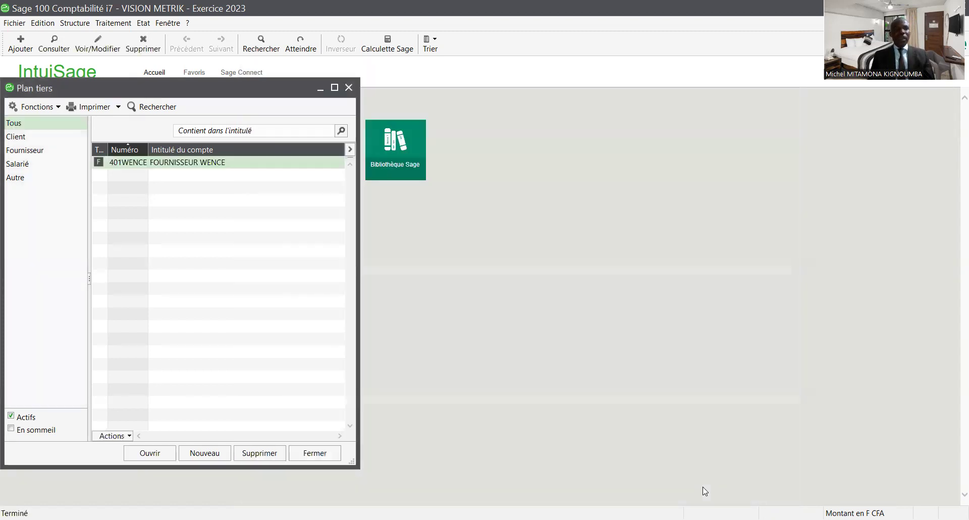
- Add a new third-party account 411ALINE titled CLIENTE ALINE
{"action": "right_click", "coordinate": [186, 195]}
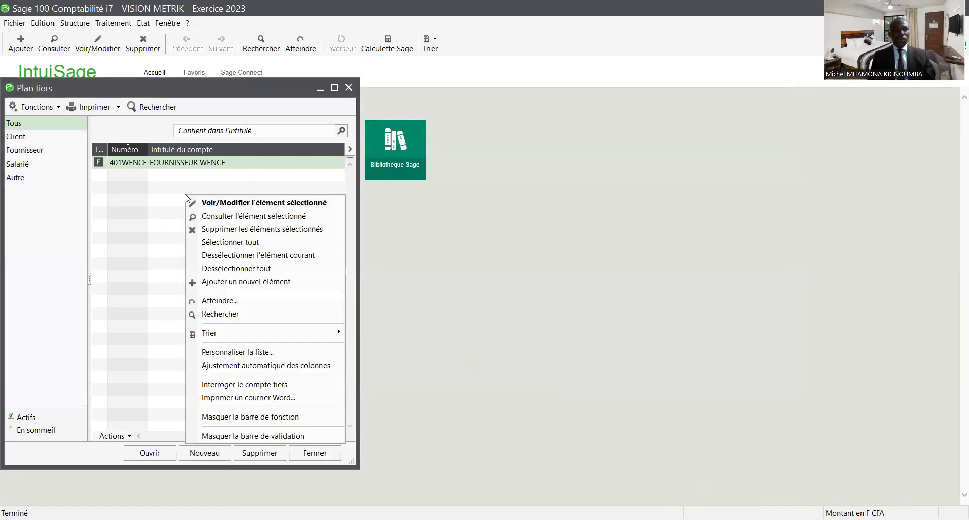
{"action": "left_click", "coordinate": [251, 281]}
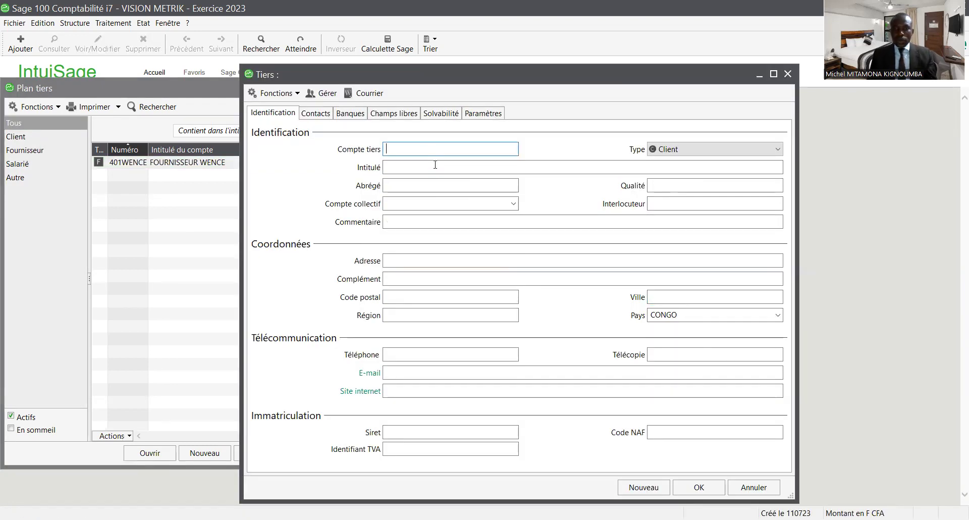
{"action": "type", "text": "40"}
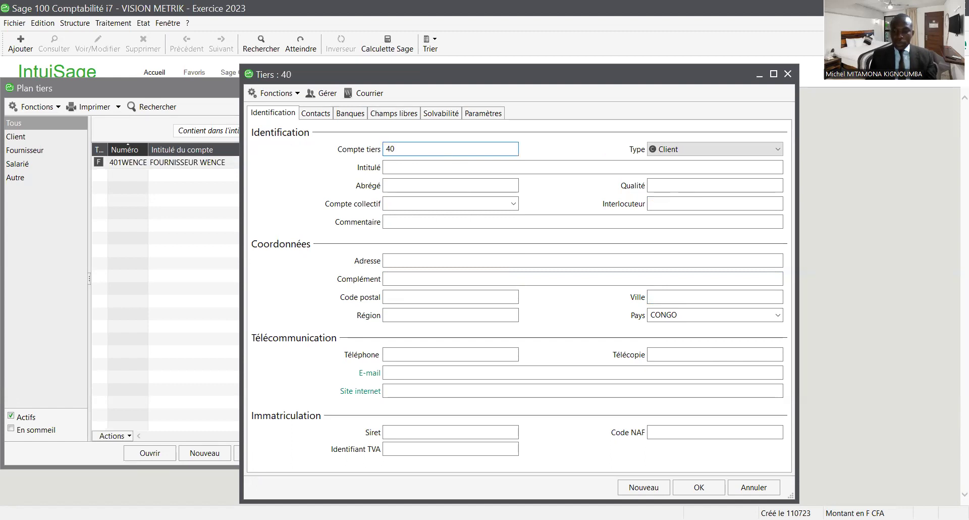
{"action": "key", "text": "BackSpace"}
{"action": "type", "text": "11"}
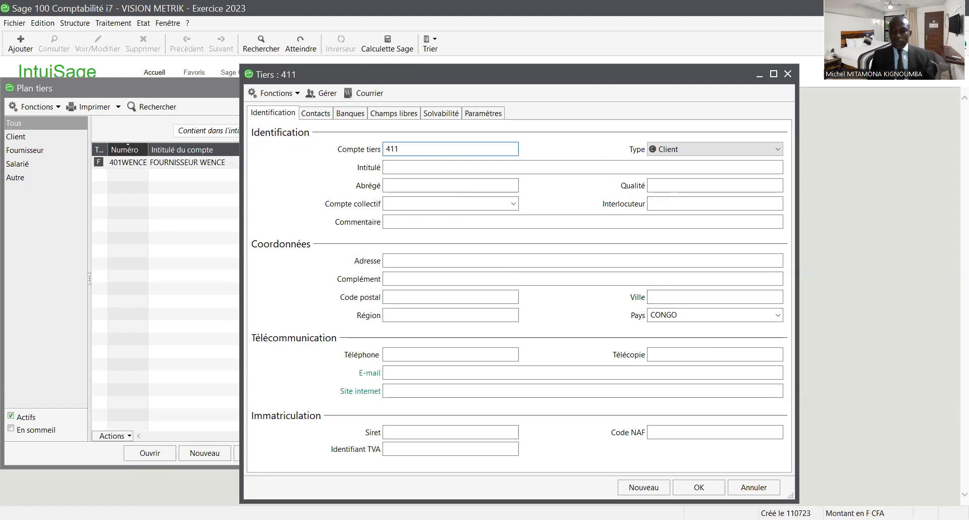
{"action": "type", "text": "ALINE"}
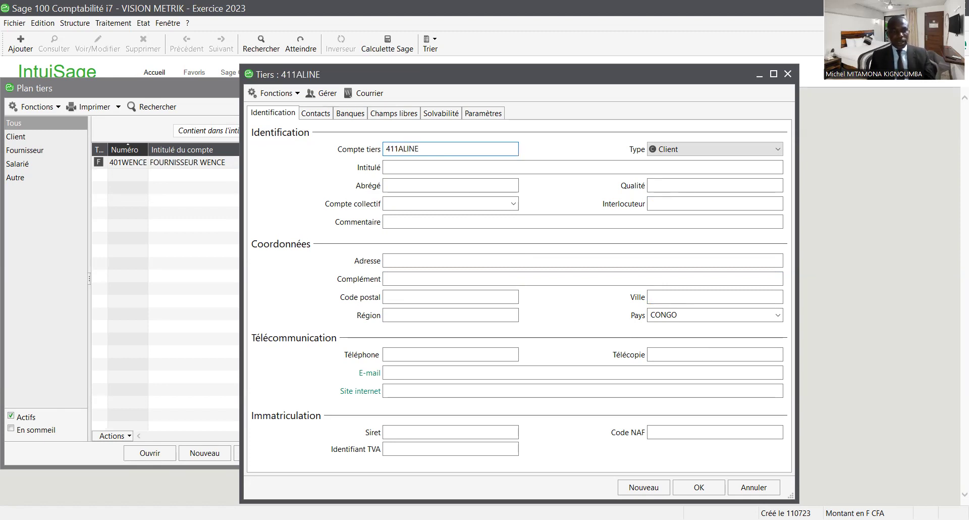
{"action": "key", "text": "Tab"}
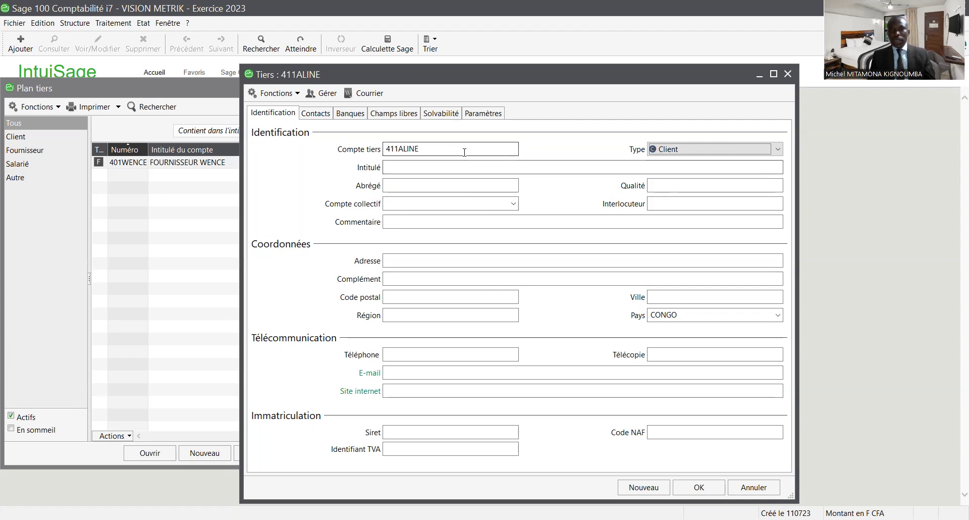
{"action": "left_click", "coordinate": [466, 170]}
{"action": "type", "text": "CLIENTE"}
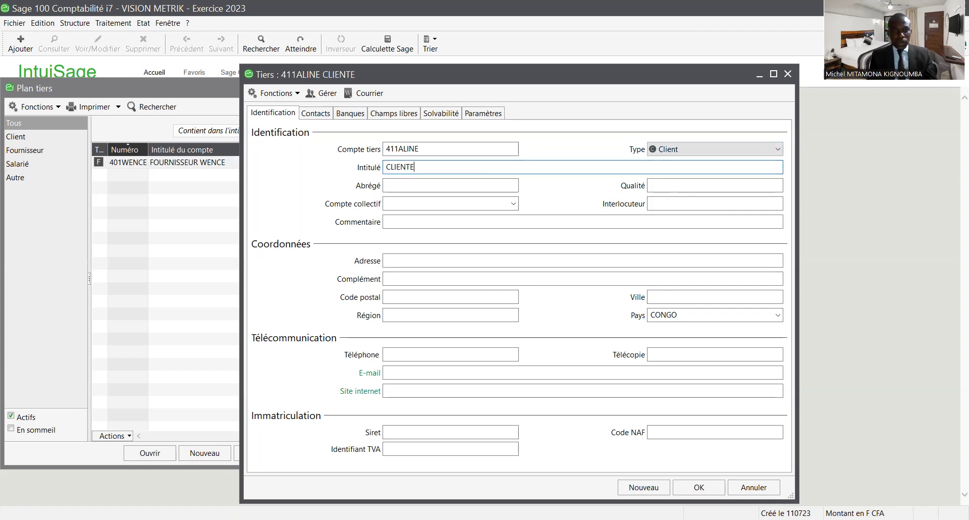
{"action": "type", "text": " A"}
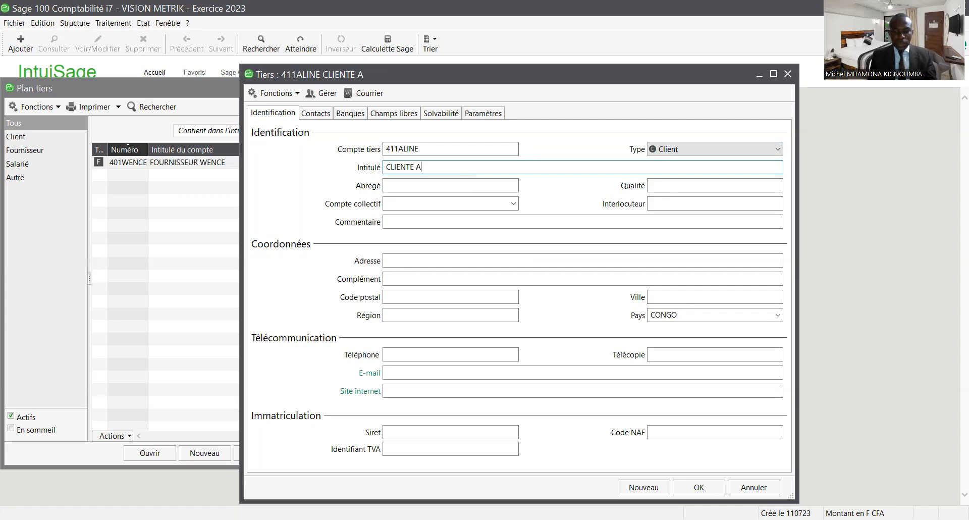
{"action": "type", "text": "LINE"}
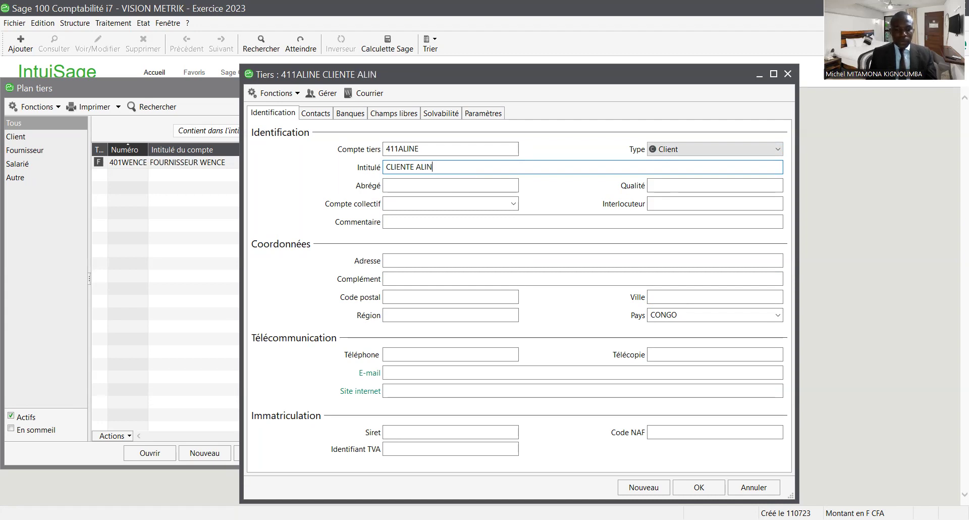
- Set quality SOLVABLE, collective account 41100001 and contact DRH
{"action": "key", "text": "Tab"}
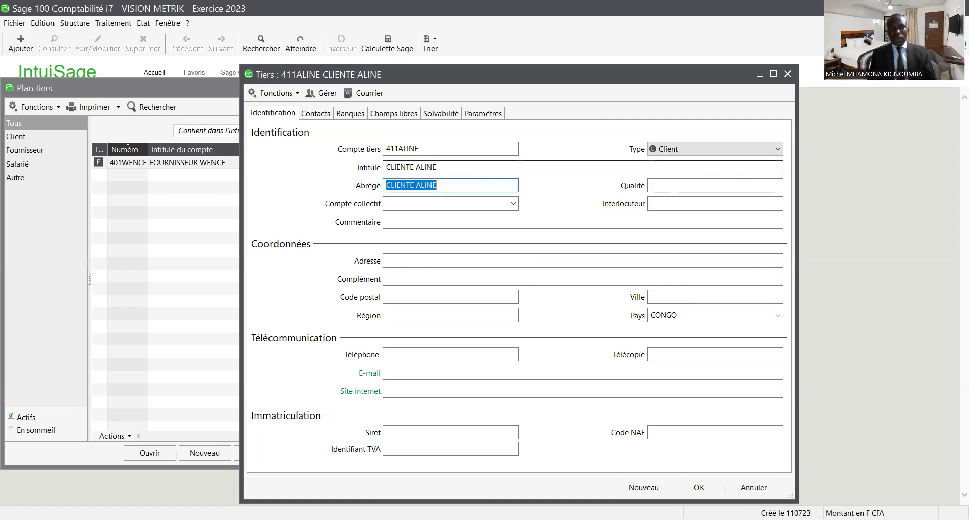
{"action": "key", "text": "Tab"}
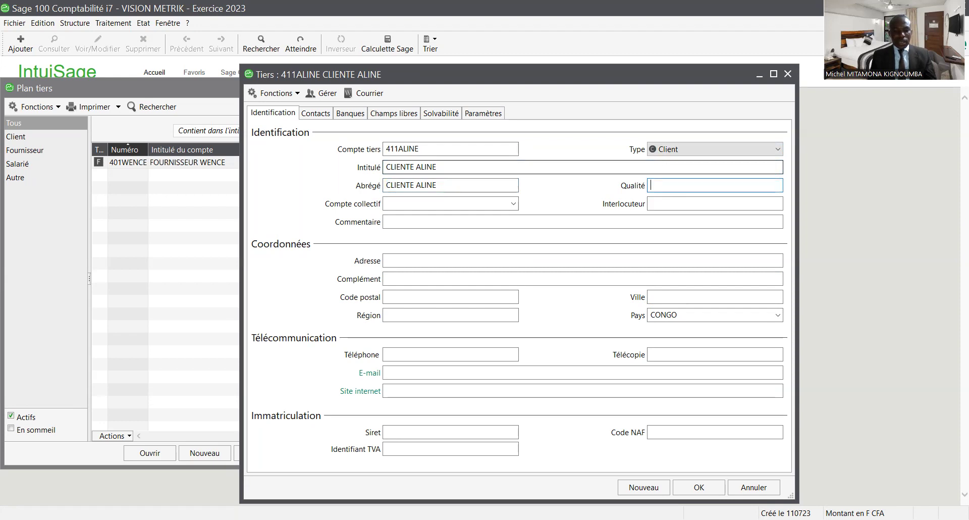
{"action": "type", "text": "SOLV"}
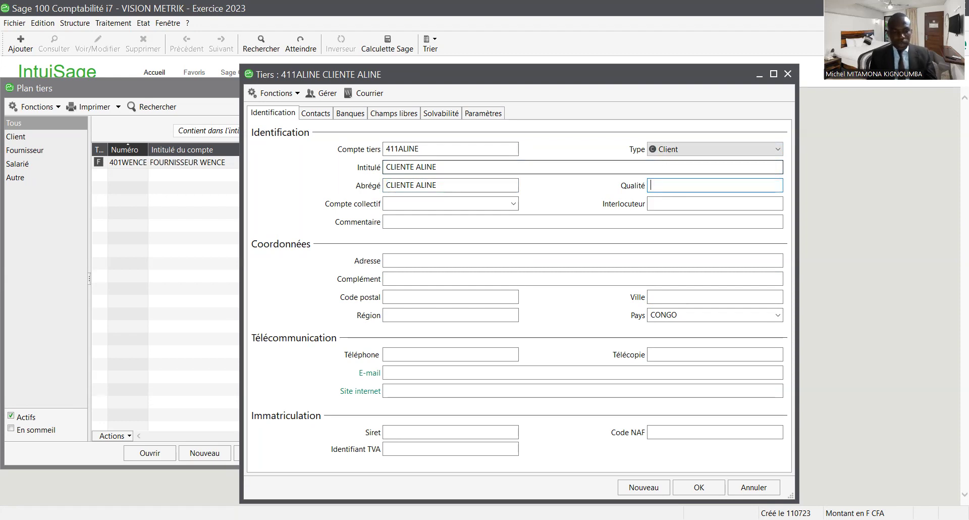
{"action": "type", "text": "ABLE"}
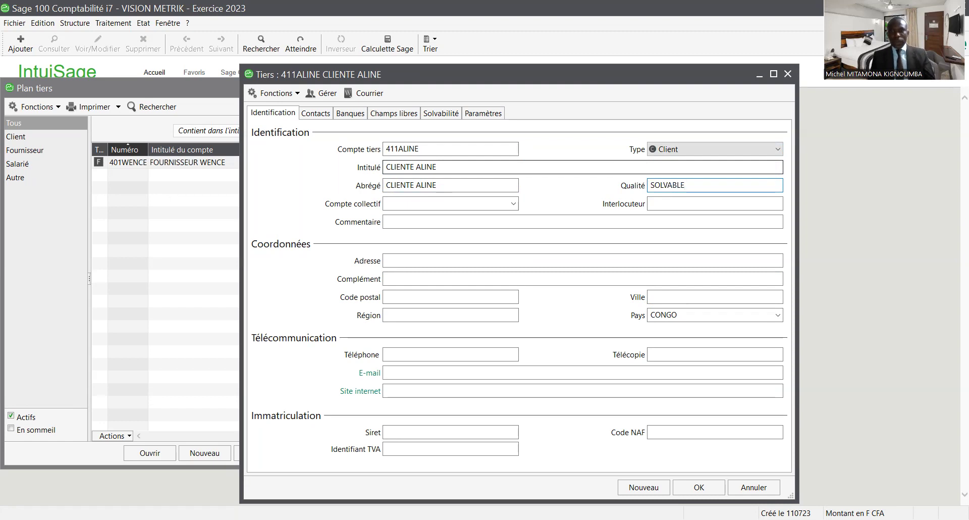
{"action": "key", "text": "Tab"}
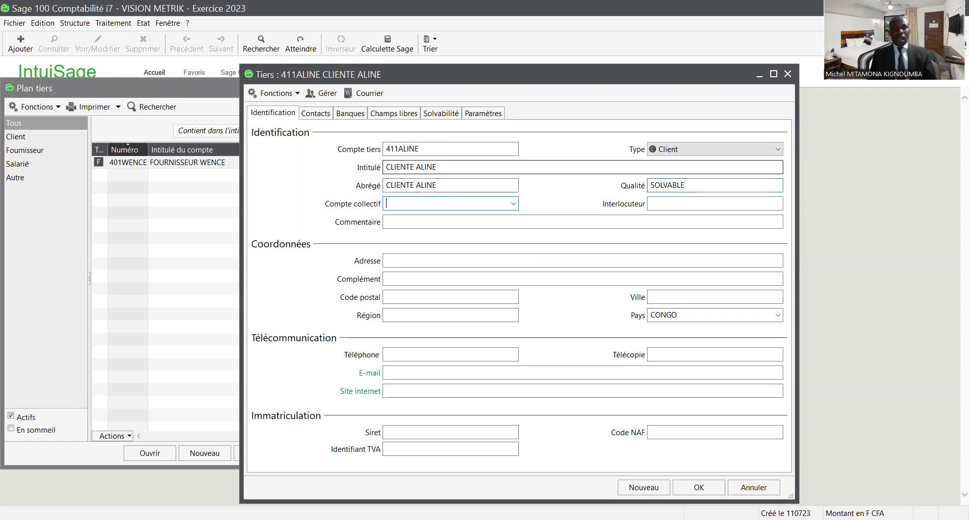
{"action": "type", "text": "41"}
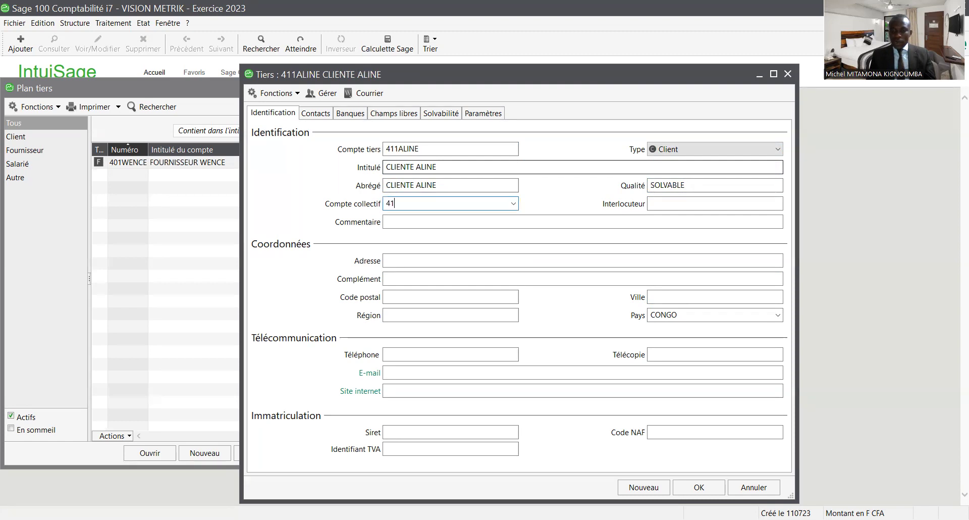
{"action": "type", "text": "100001"}
{"action": "key", "text": "Tab"}
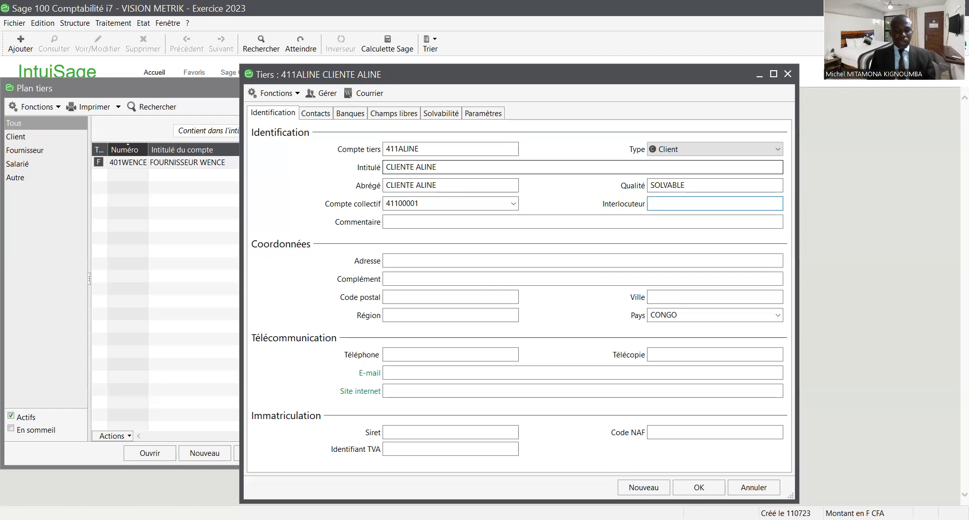
{"action": "type", "text": "D"}
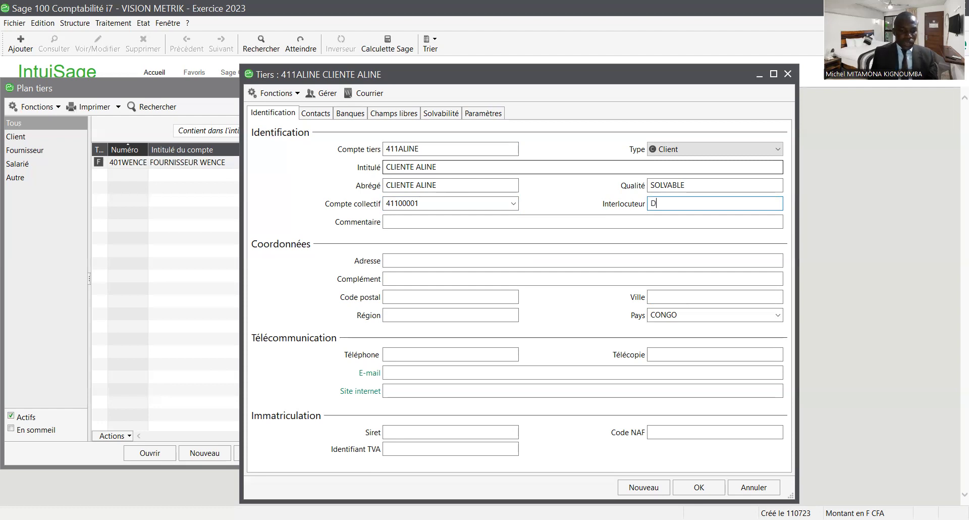
{"action": "type", "text": "RH"}
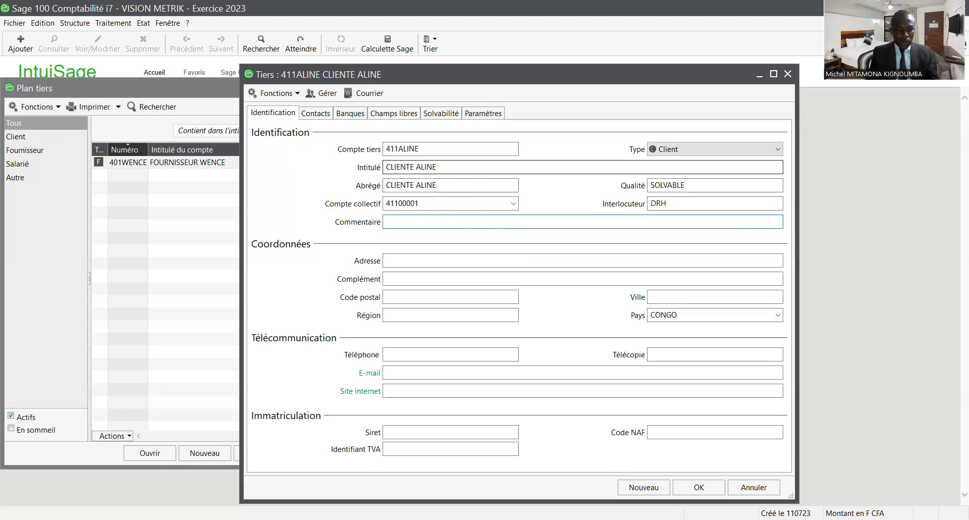
- Set the comment to CLIENTE REGLANT SES CREANCES and save client 411ALINE
{"action": "type", "text": "A"}
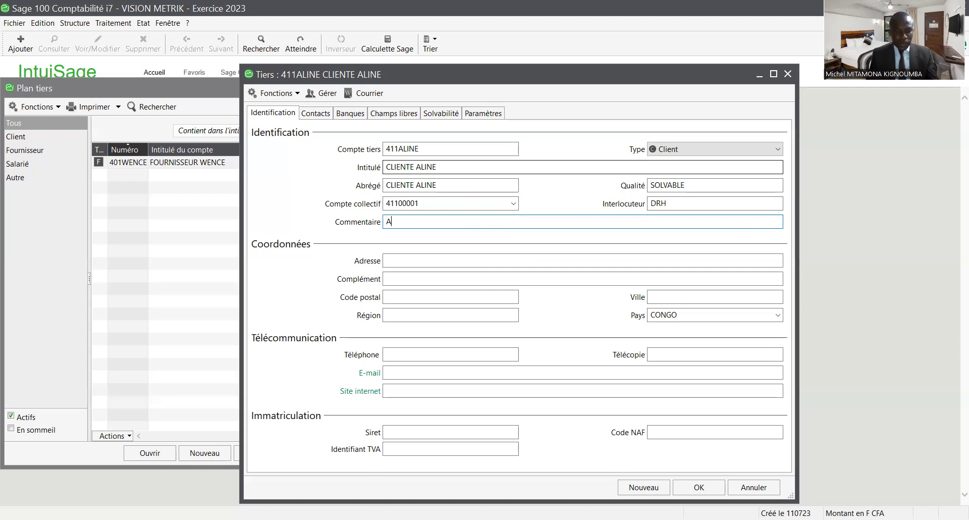
{"action": "type", "text": "CLIENTE"}
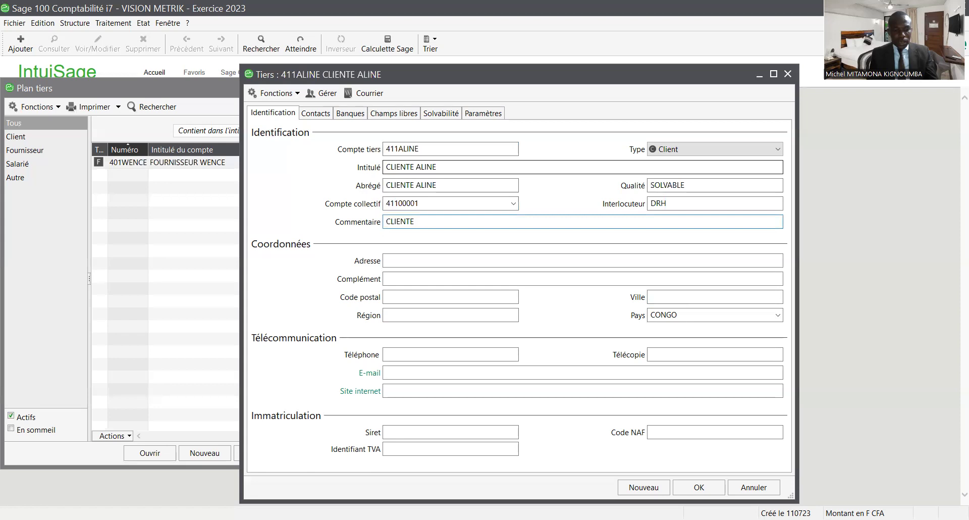
{"action": "type", "text": " PAYANT "}
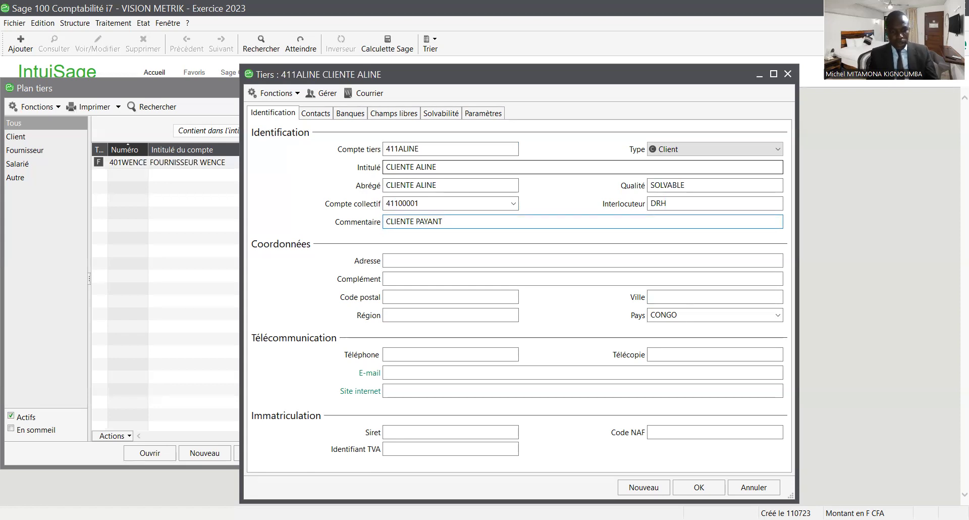
{"action": "type", "text": "CES"}
{"action": "key", "text": "BackSpace"}
{"action": "key", "text": "BackSpace"}
{"action": "key", "text": "BackSpace"}
{"action": "key", "text": "BackSpace"}
{"action": "key", "text": "BackSpace"}
{"action": "key", "text": "BackSpace"}
{"action": "key", "text": "BackSpace"}
{"action": "key", "text": "BackSpace"}
{"action": "key", "text": "BackSpace"}
{"action": "key", "text": "BackSpace"}
{"action": "type", "text": "REGLANT SES "}
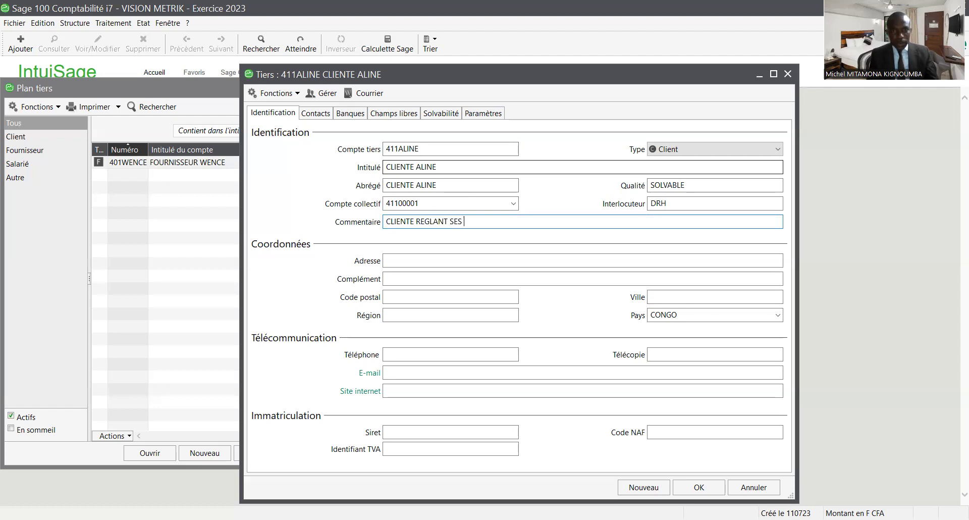
{"action": "type", "text": "CREANCES "}
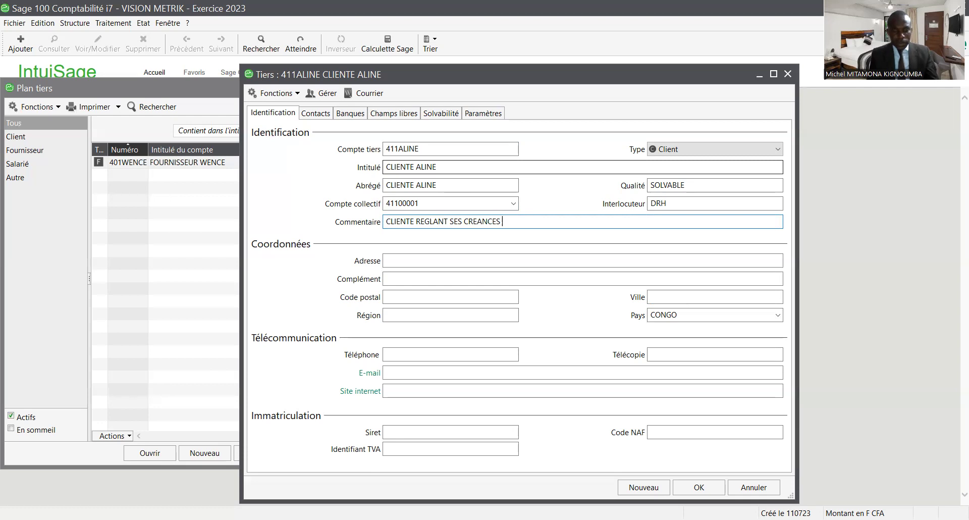
{"action": "type", "text": "DANS L"}
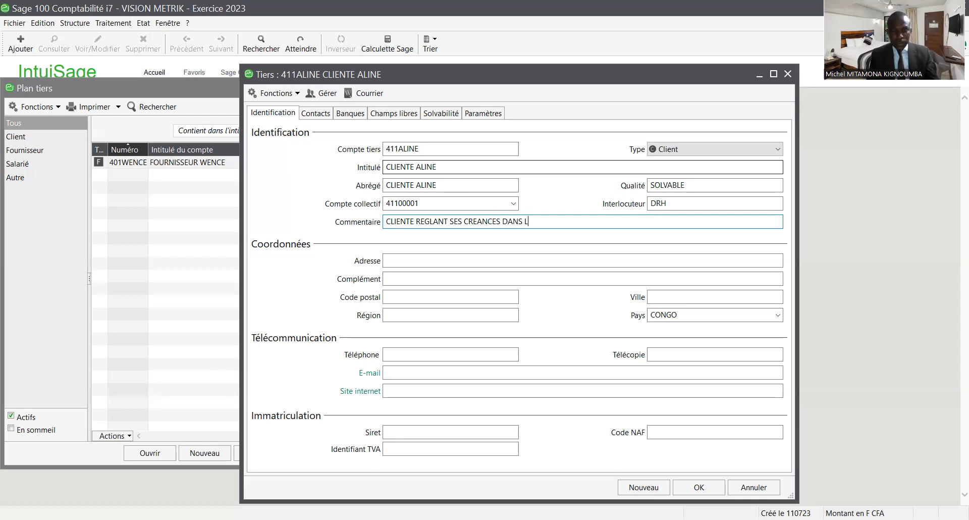
{"action": "key", "text": "BackSpace"}
{"action": "key", "text": "BackSpace"}
{"action": "key", "text": "BackSpace"}
{"action": "key", "text": "BackSpace"}
{"action": "key", "text": "BackSpace"}
{"action": "key", "text": "BackSpace"}
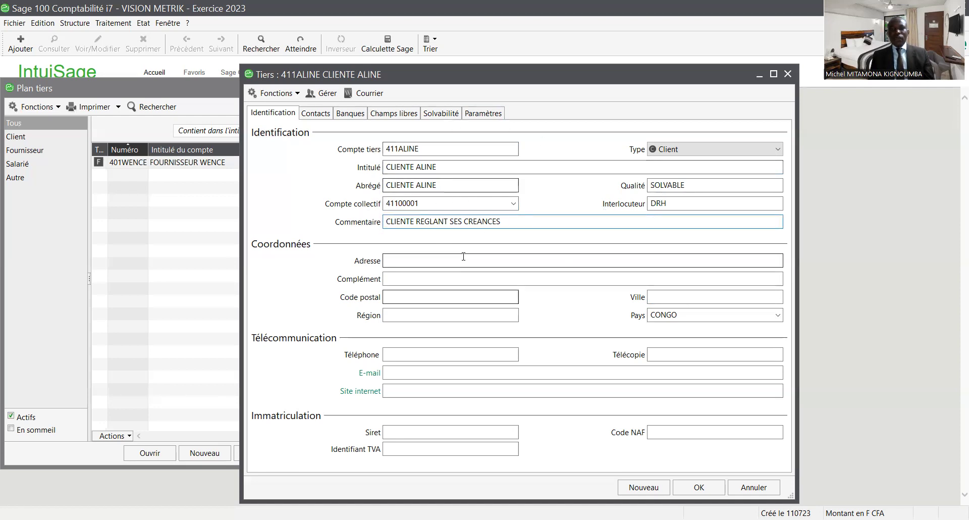
{"action": "left_click", "coordinate": [706, 487]}
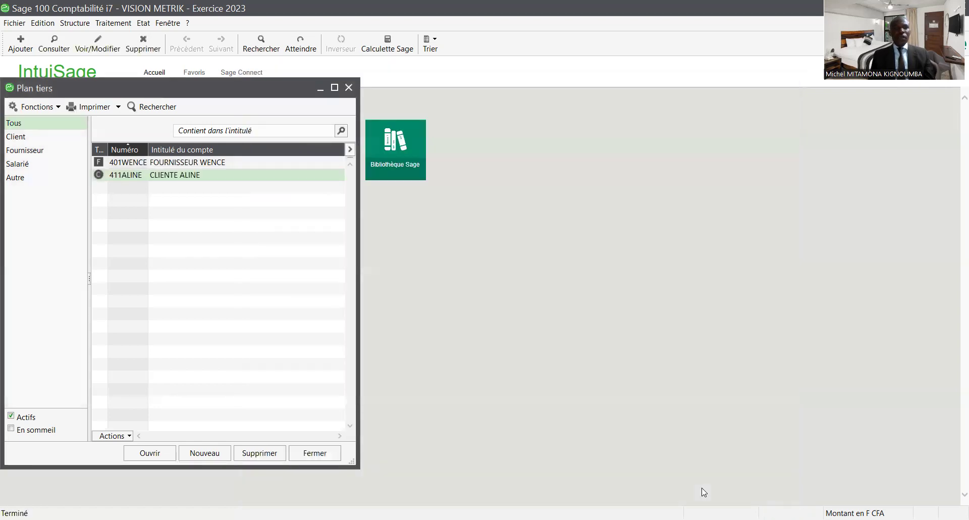
- Add a new third-party record with account number 422MICHE
{"action": "right_click", "coordinate": [199, 223]}
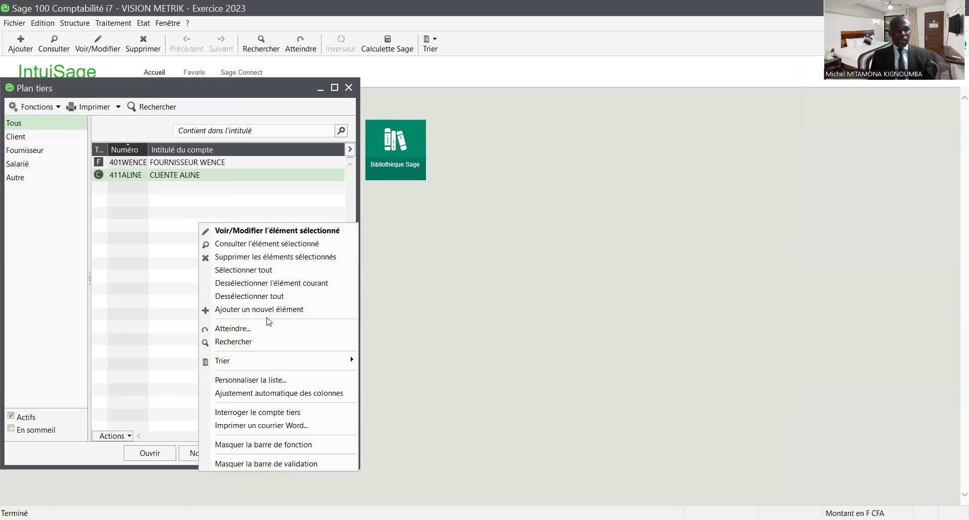
{"action": "left_click", "coordinate": [269, 309]}
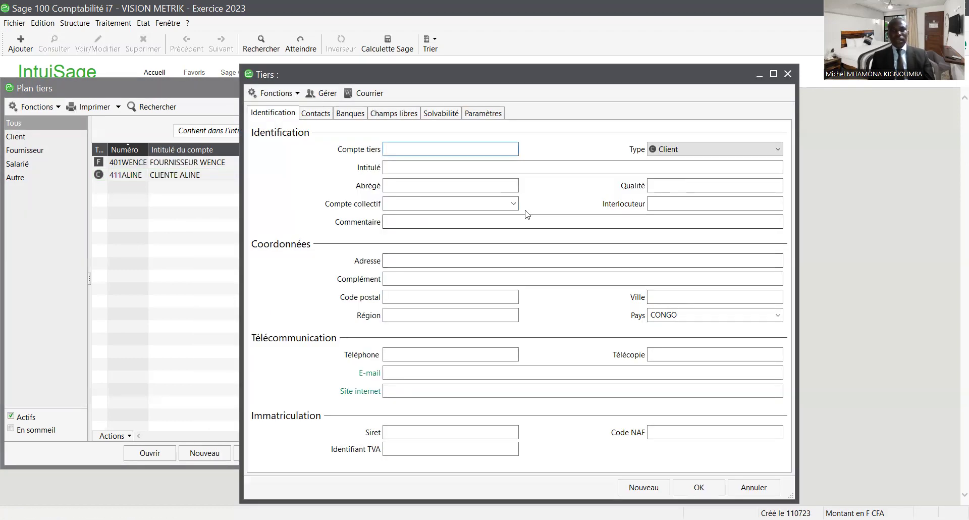
{"action": "type", "text": "422"}
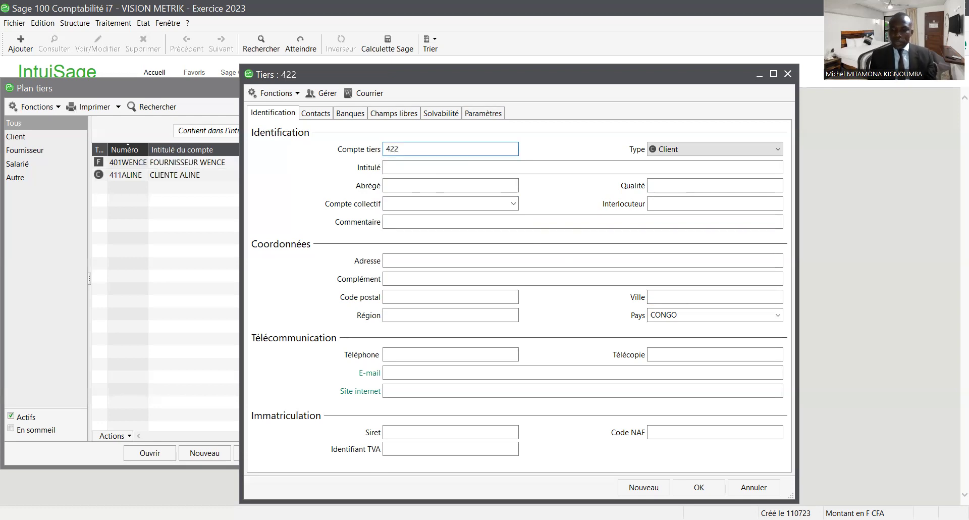
{"action": "type", "text": "MICHE"}
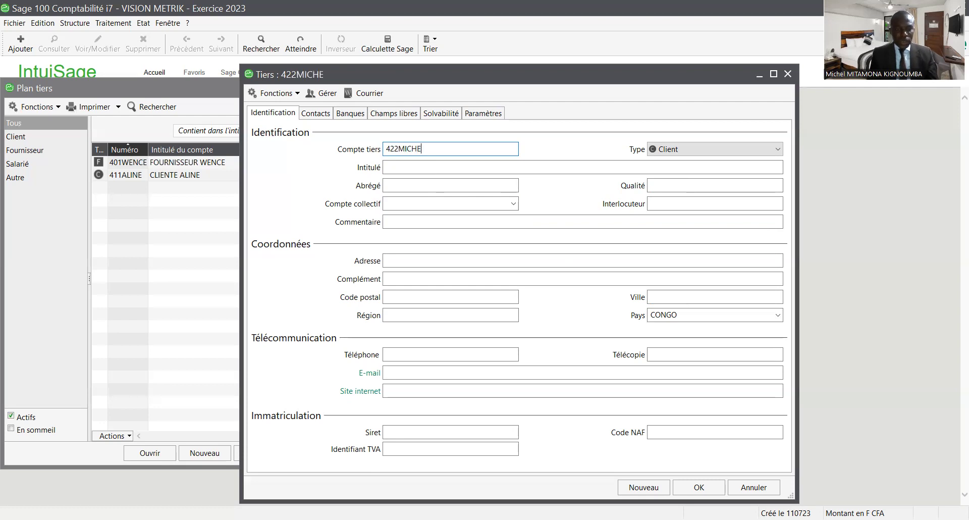
{"action": "key", "text": "Tab"}
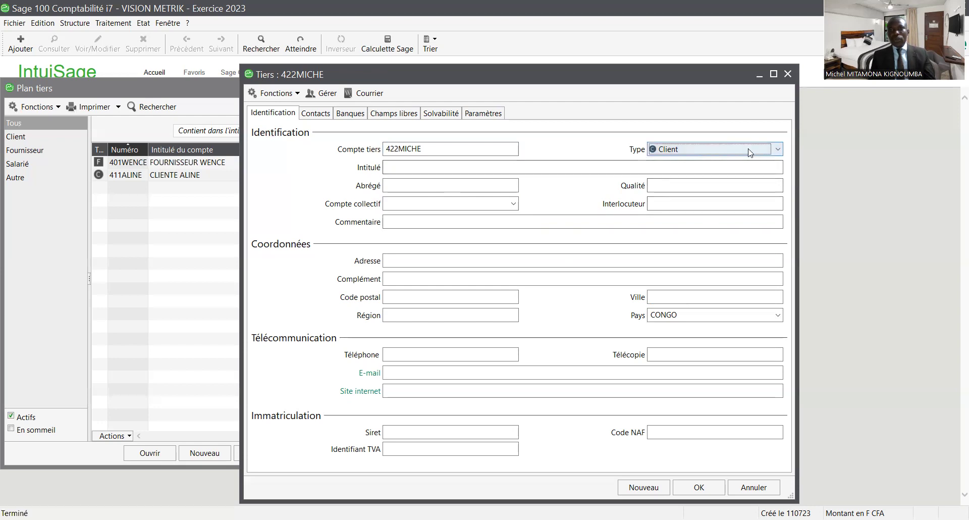
- Set type Salarié, title and short name SALARIE MICHEL, and quality PONCTUEL
{"action": "left_click", "coordinate": [778, 150]}
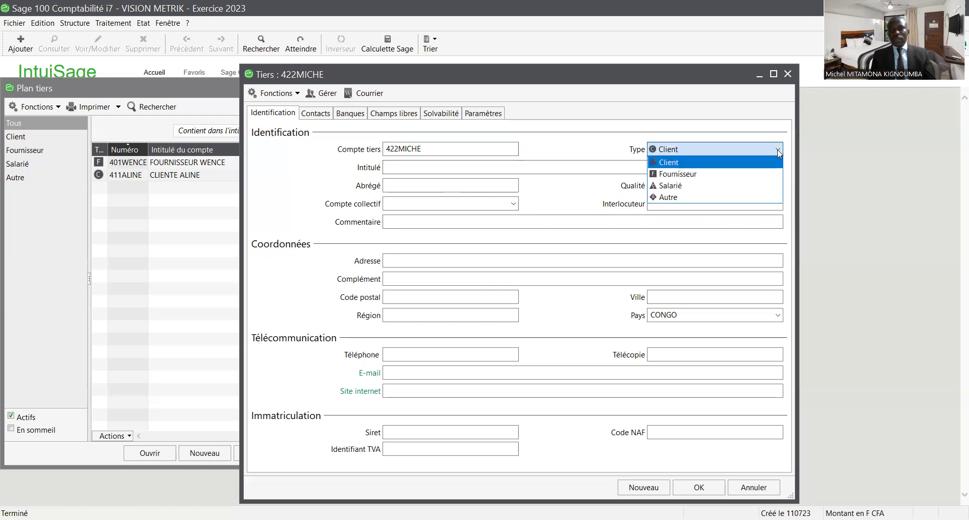
{"action": "left_click", "coordinate": [725, 186]}
{"action": "left_click", "coordinate": [468, 167]}
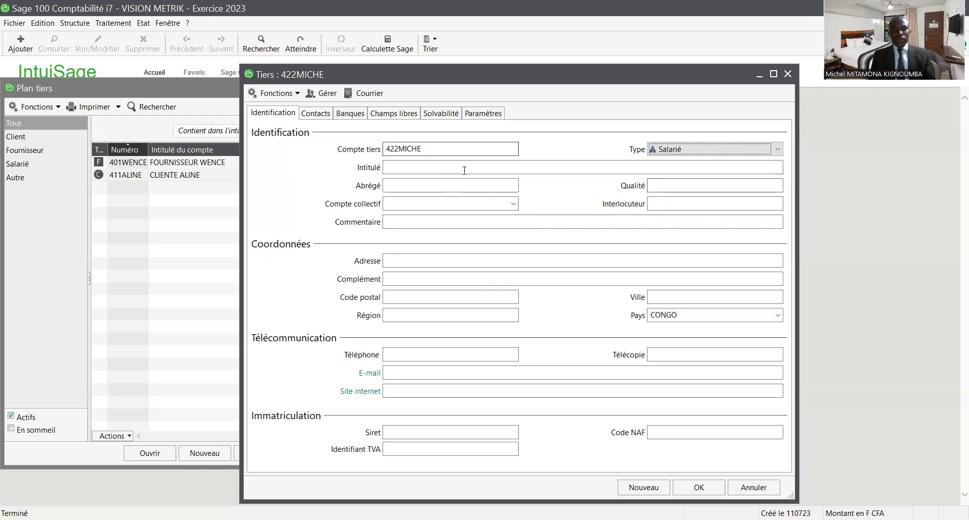
{"action": "type", "text": "SA"}
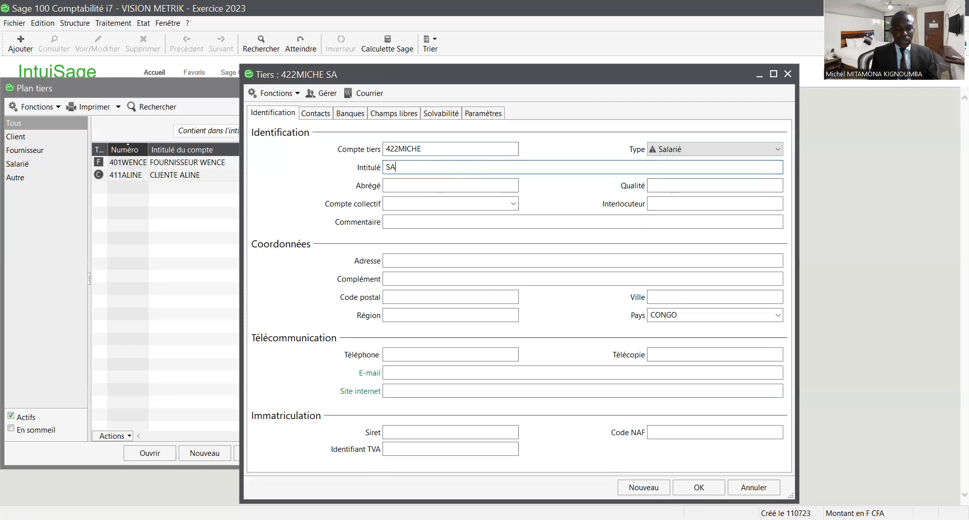
{"action": "type", "text": "LARIE M"}
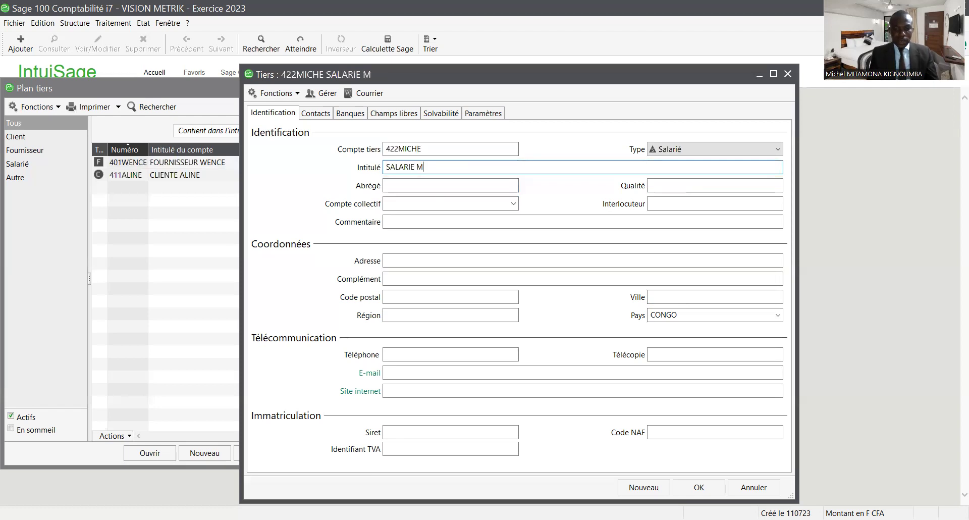
{"action": "type", "text": "ICHEL"}
{"action": "key", "text": "Tab"}
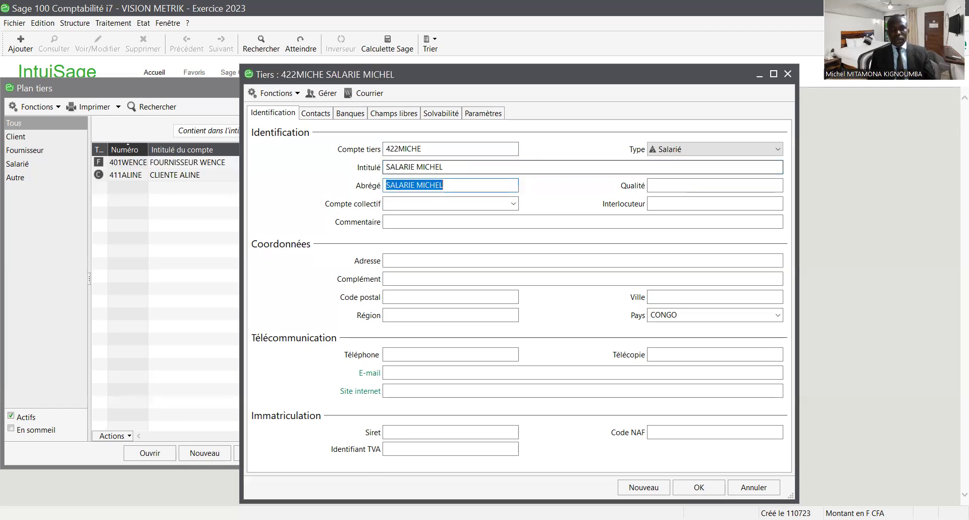
{"action": "key", "text": "Tab"}
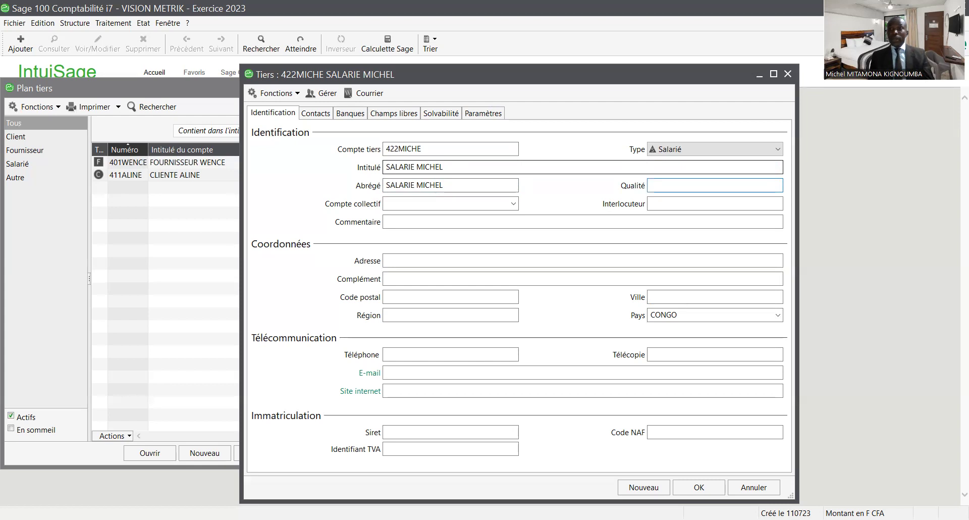
{"action": "type", "text": "PONCTUEL"}
- Enter collective account 42200001, save 422MICHE and confirm the attachment
{"action": "left_click", "coordinate": [387, 203]}
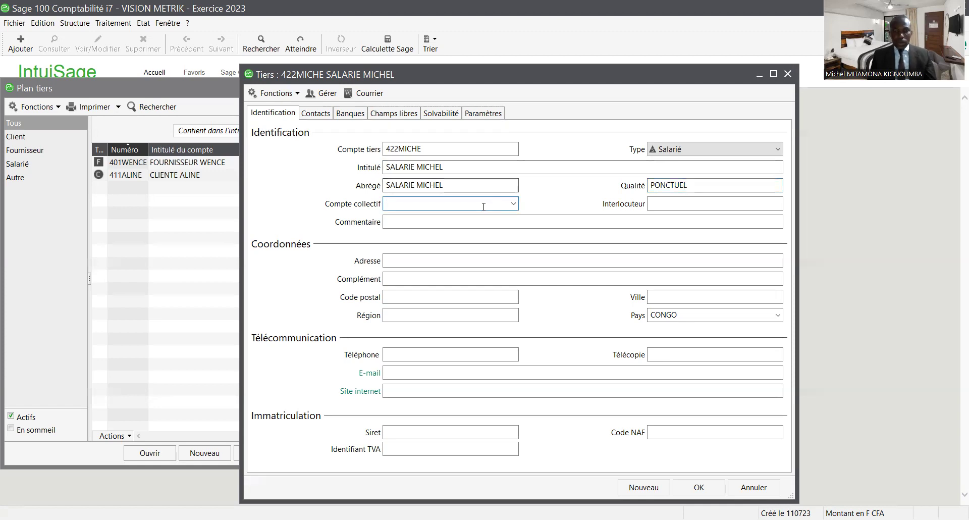
{"action": "type", "text": "4"}
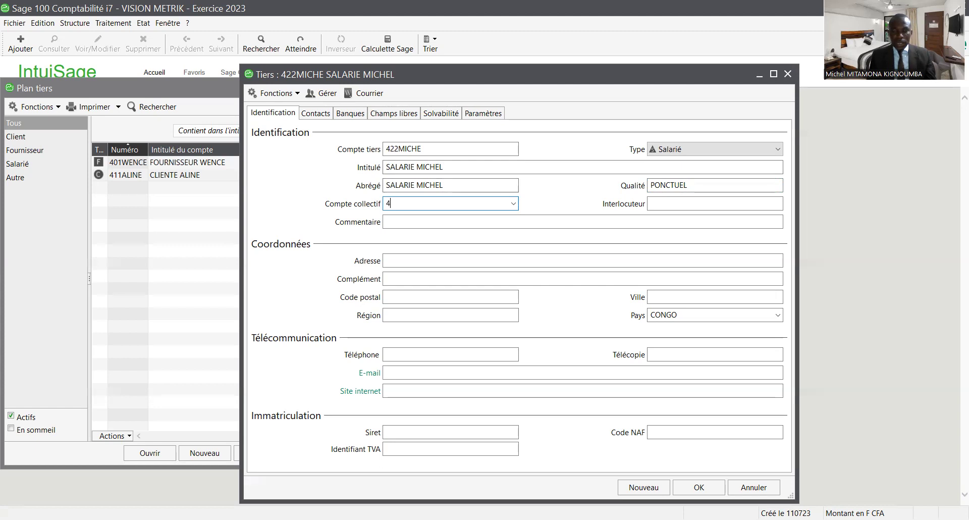
{"action": "type", "text": "220000"}
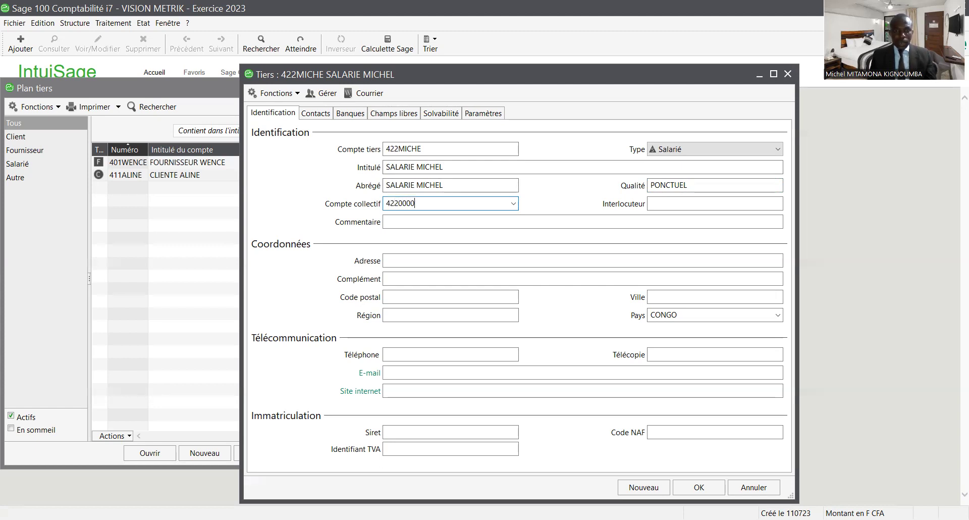
{"action": "type", "text": "1"}
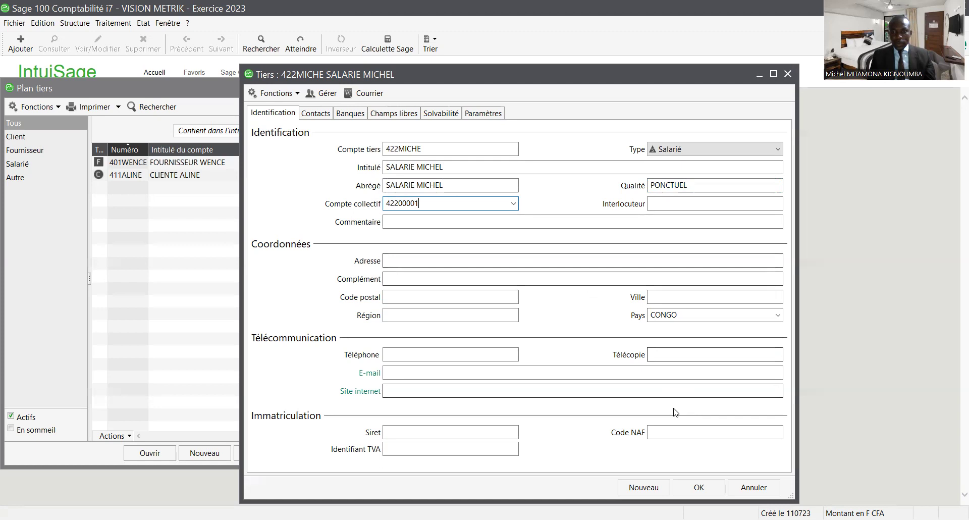
{"action": "left_click", "coordinate": [696, 487]}
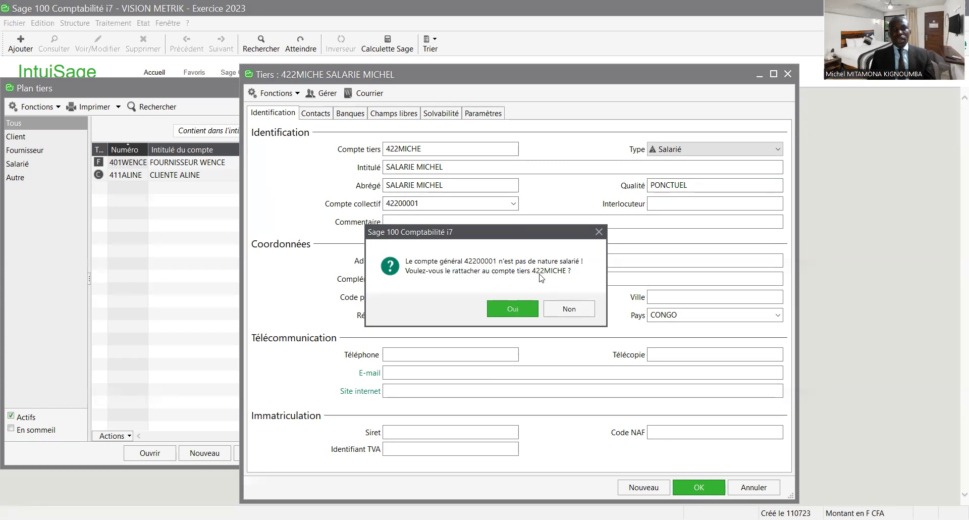
{"action": "left_click", "coordinate": [521, 314]}
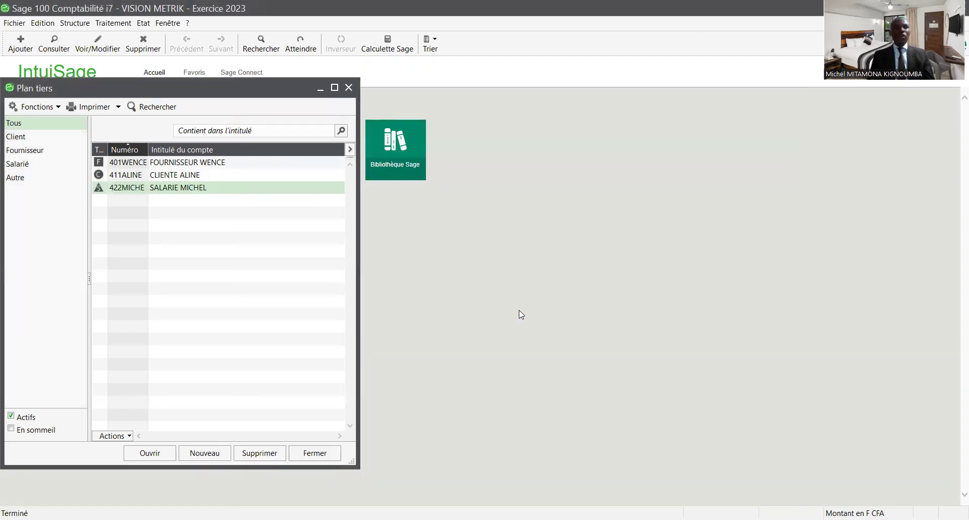
- Close the Plan tiers window
{"action": "left_click", "coordinate": [348, 88]}
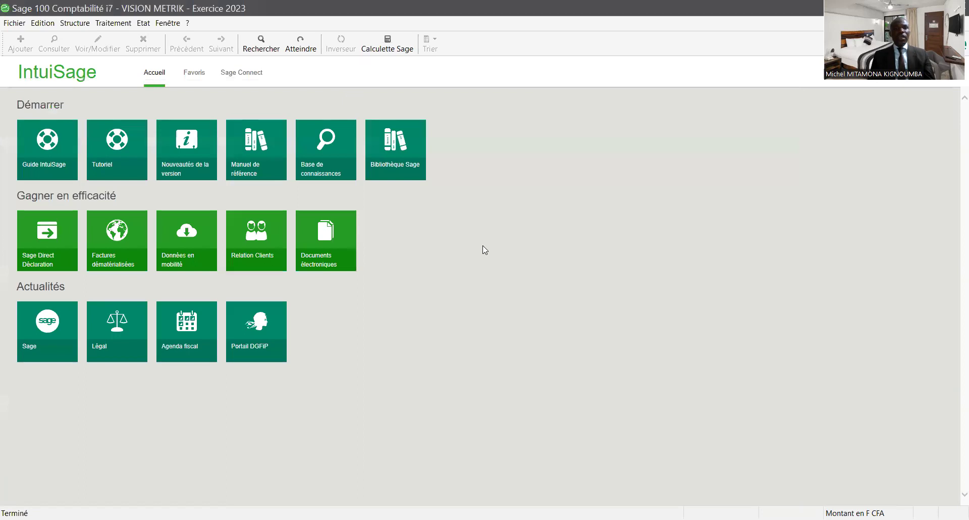